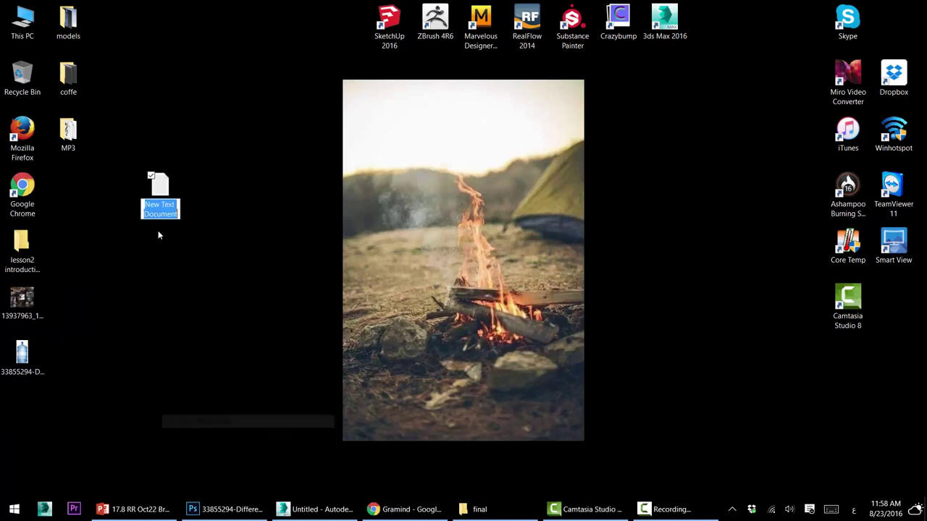
Open the new desktop text document and write "انهارده هنتعلم نعمل قاروره المياه الكبيره ديه هي سهله جدا للناس الي طبقت معايا قبل كده بس"
click(167, 189)
double_click(181, 209)
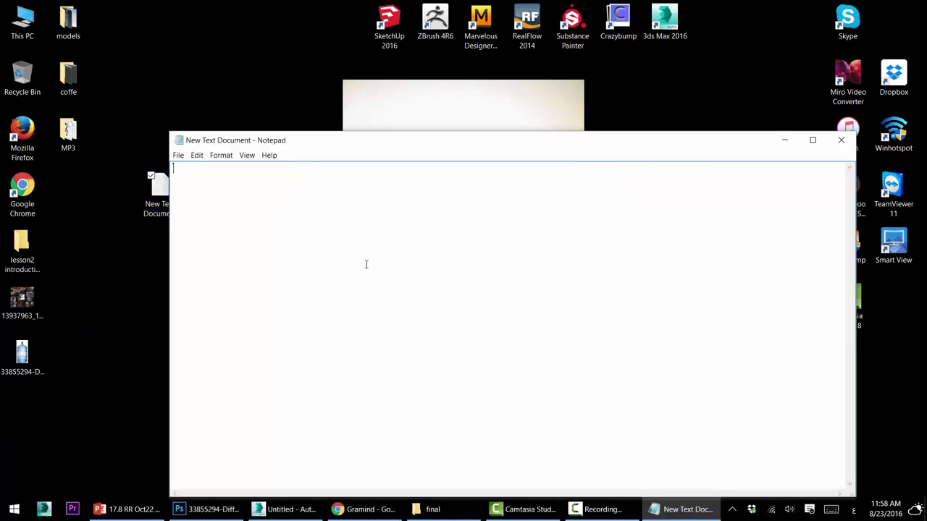
text(انهارده هن)
text(نتظ)
text( نعمل ال)
key(BackSpace)
key(BackSpace)
text(قاروره المياه الكبي)
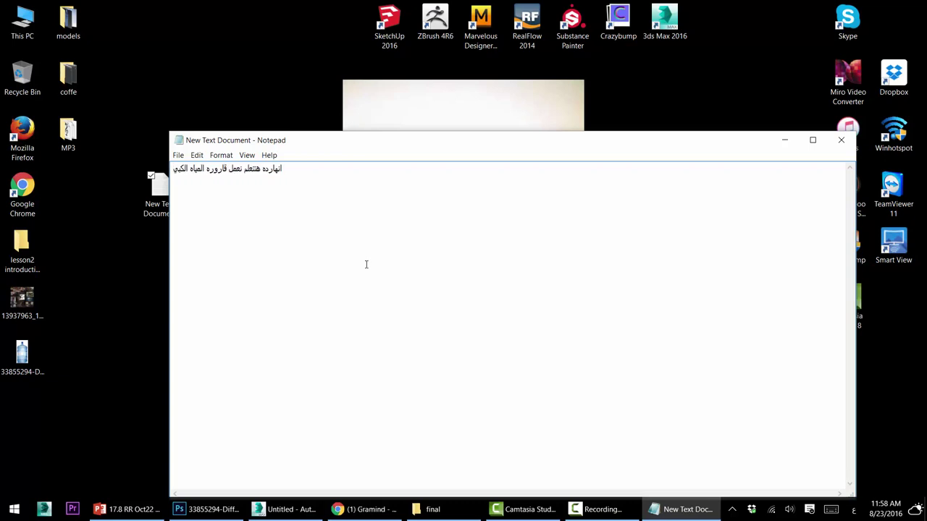
text(ره ديه هي سه)
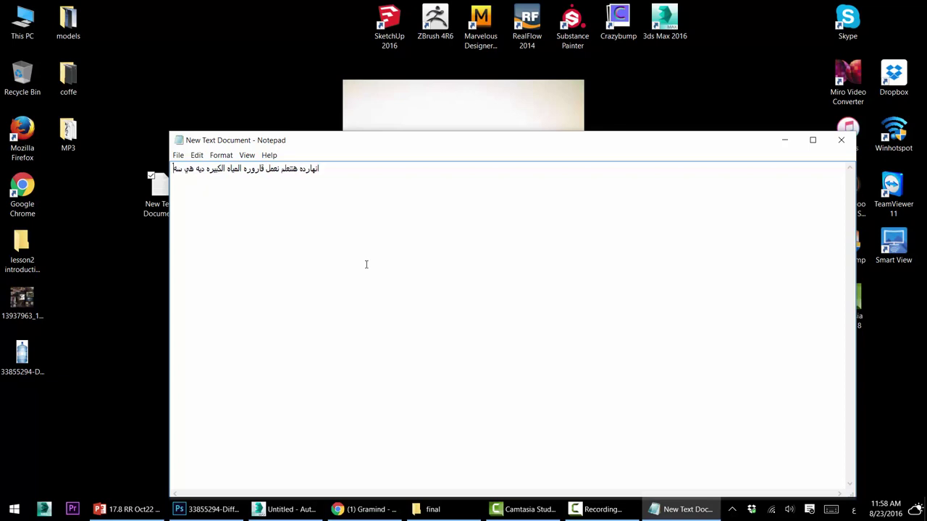
text(له جدا لل)
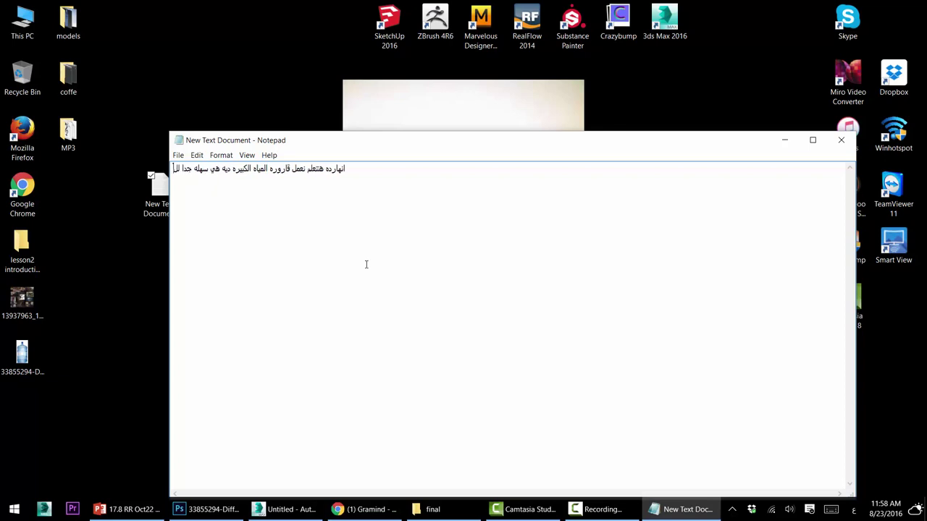
text(ناس الي طبقت م)
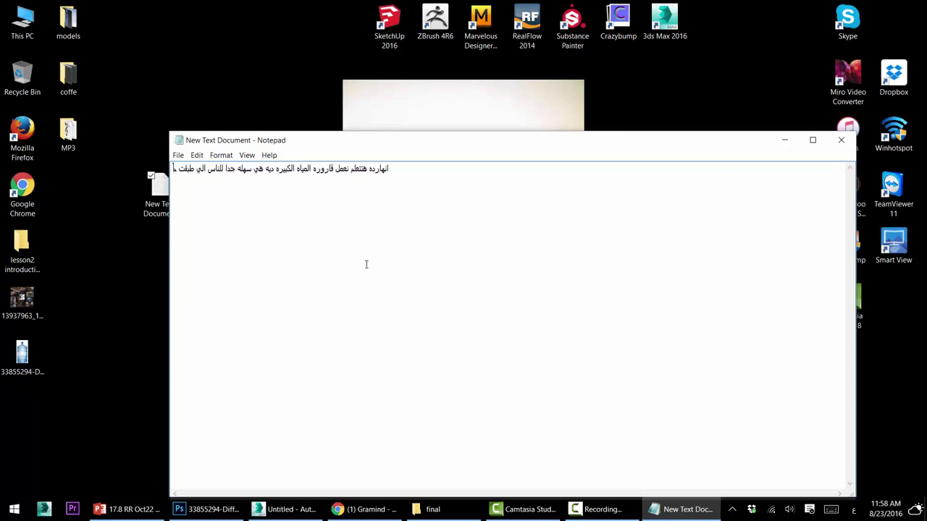
text(عايا قبل كده بس)
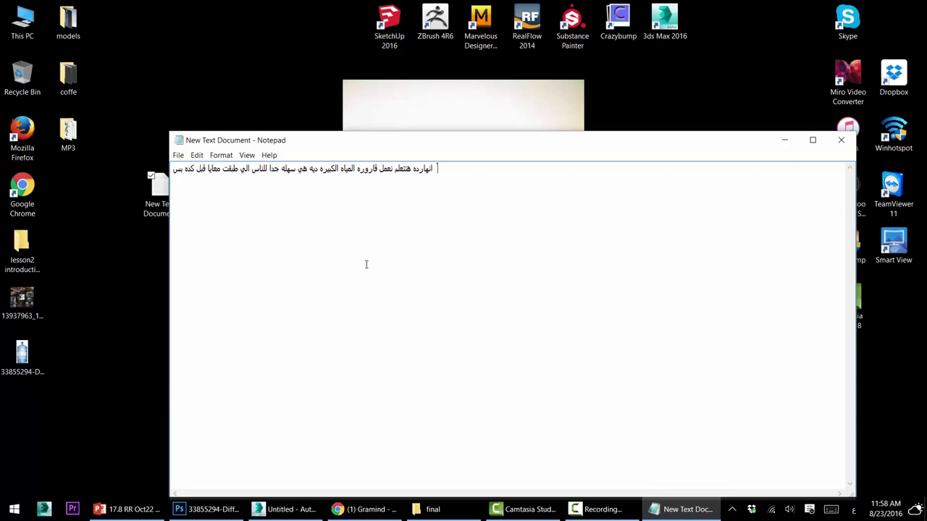
Continue the note's first line with "هنتعرف علي الحيله الجديده علشان نعمل بيها الجزء ده"
text( هتتعر)
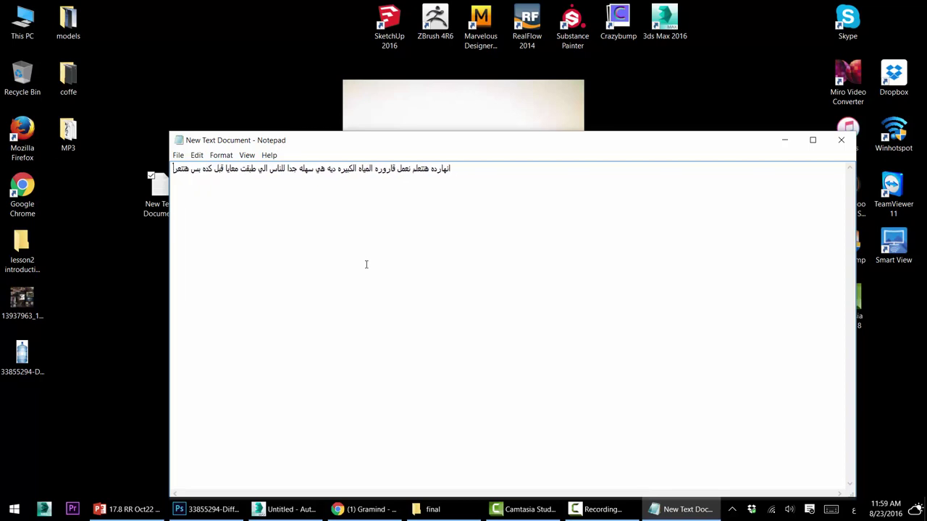
text(ف علي الحيل)
key(BackSpace)
key(BackSpace)
key(BackSpace)
key(BackSpace)
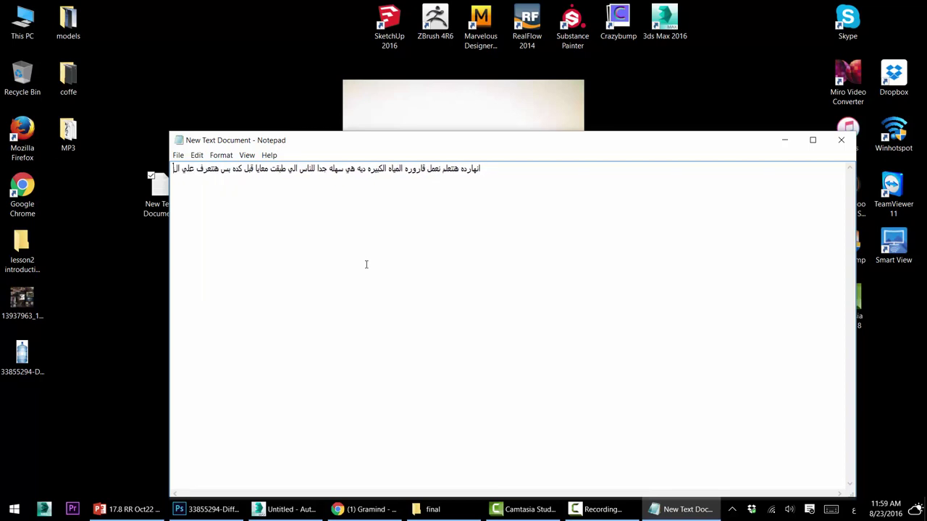
text(غ)
key(BackSpace)
text(الحيله الج)
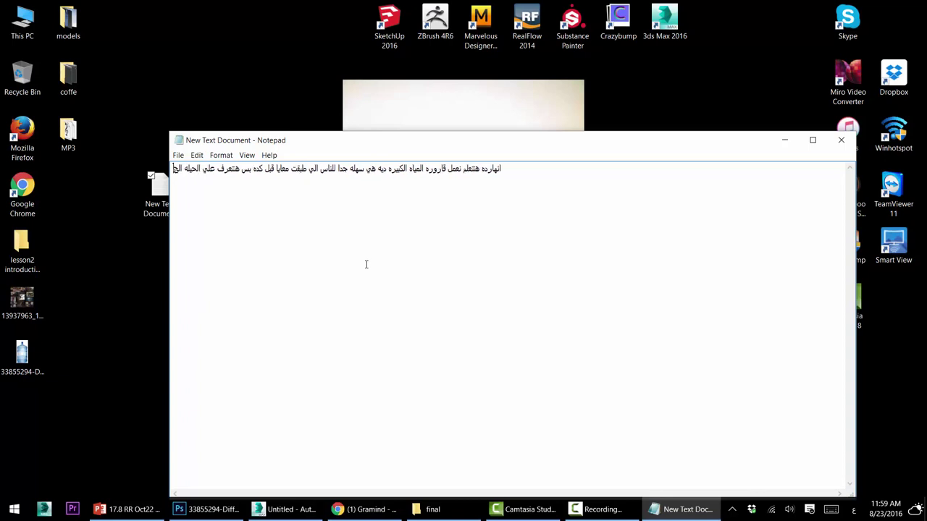
text(ديده علشان )
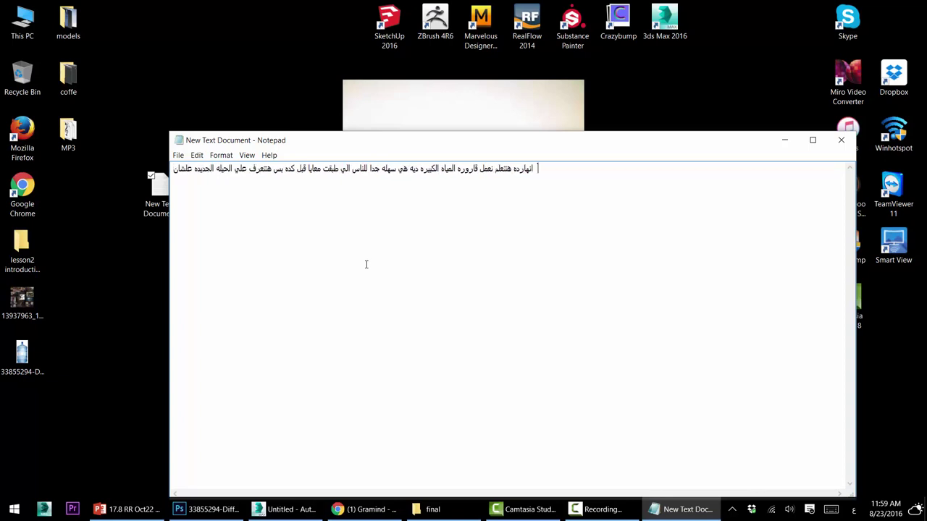
text(نعمل بيها الجزء د)
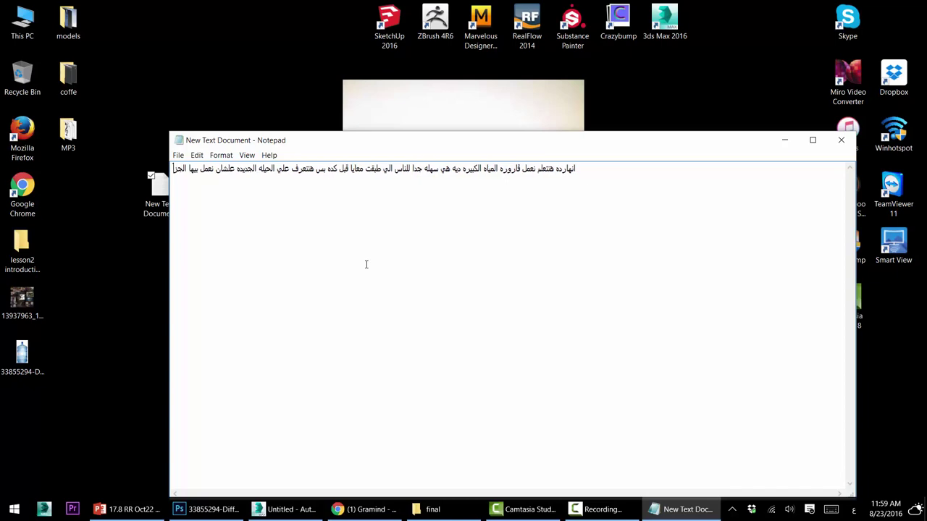
text(ه)
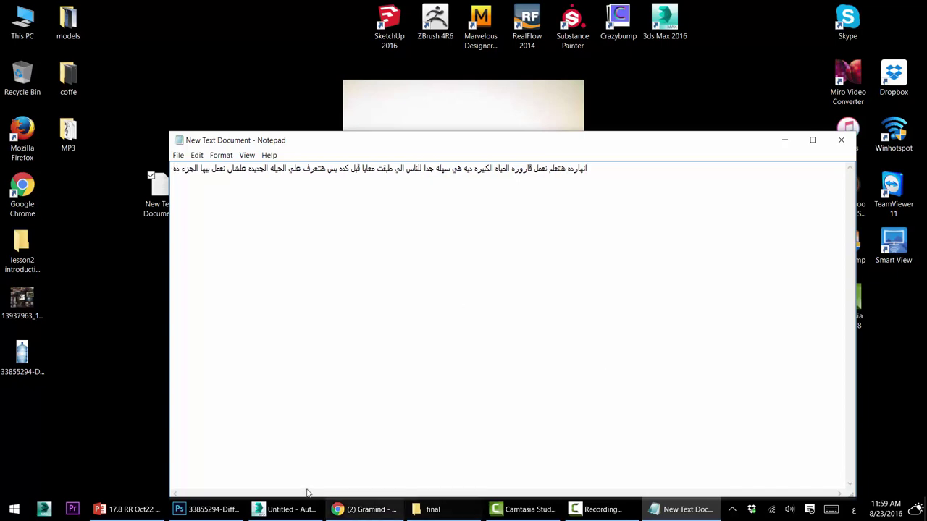
Switch to Photoshop and point out the bottle's handle area with a temporary rectangular selection
click(223, 516)
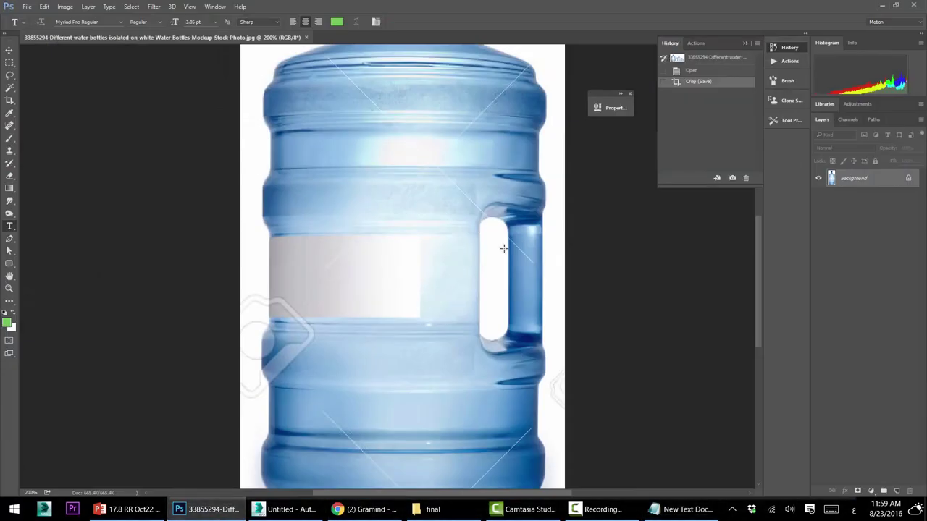
key(m)
drag(556, 200, 465, 387)
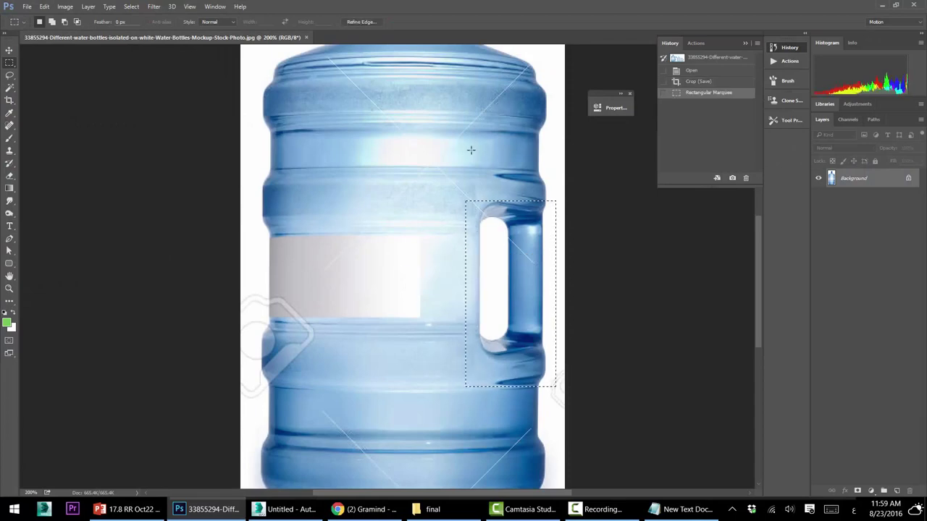
drag(460, 168, 563, 394)
click(427, 288)
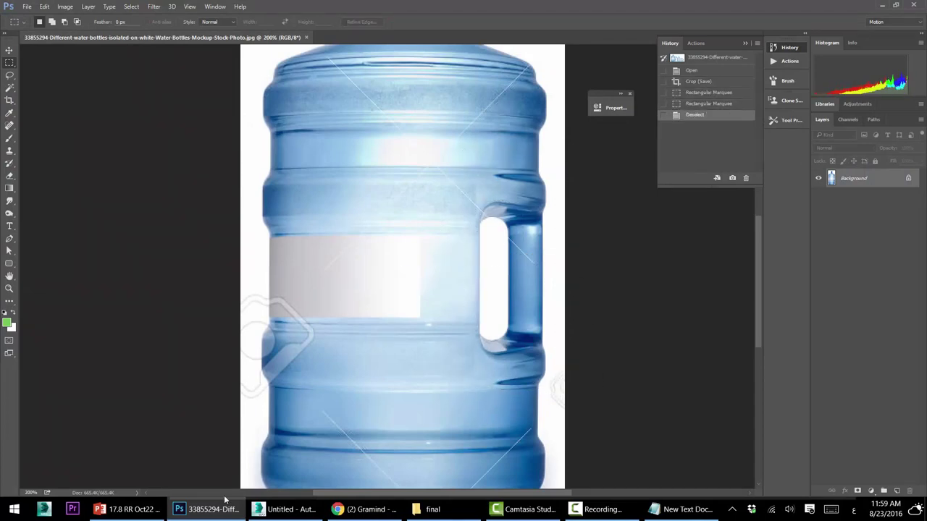
Add a second line reading "يلا بينا" with a stretched final letter to the text note and switch to 3ds Max
click(680, 509)
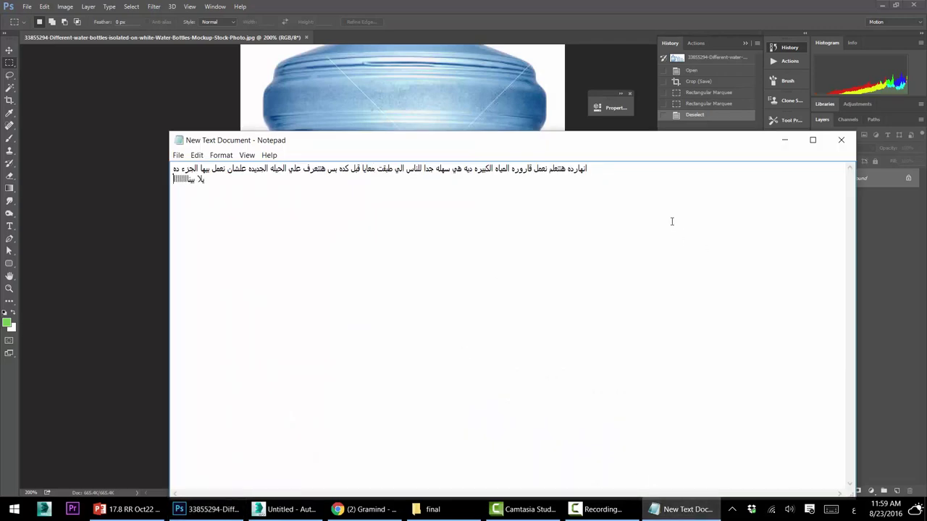
click(681, 509)
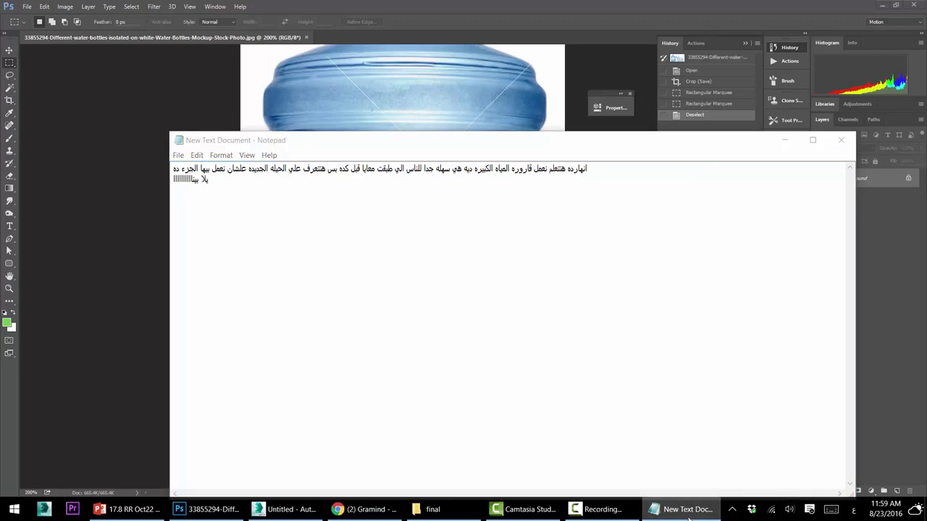
click(284, 509)
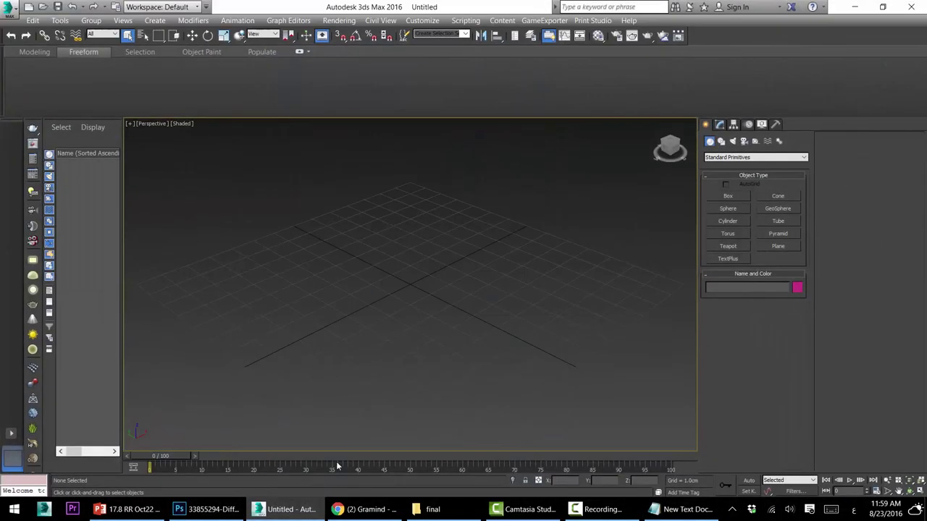
Create a plane about 12.1 cm long and 8.9 cm wide in the Front view and center it horizontally on the grid
click(921, 493)
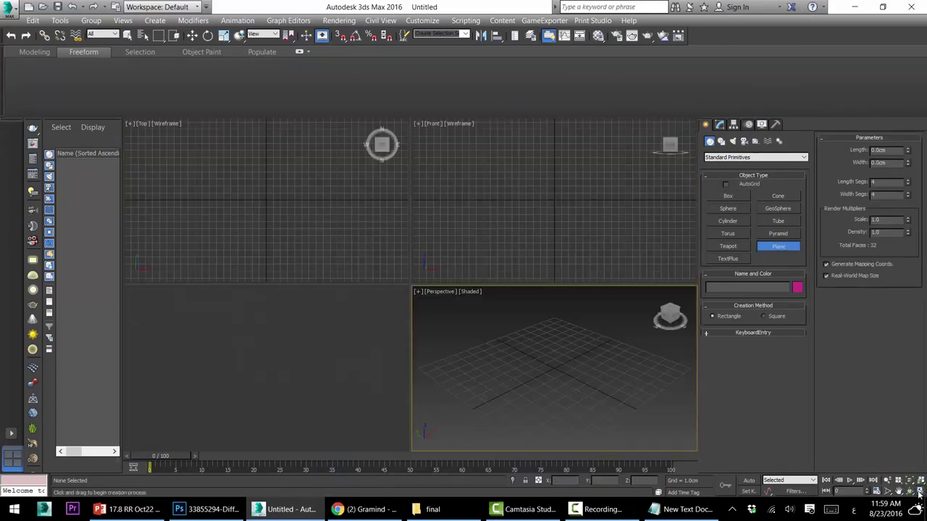
mouse_move(522, 138)
mouse_down()
mouse_move(579, 233)
mouse_move(512, 125)
mouse_up()
key(ctrl+z)
middle_drag(512, 136, 498, 172)
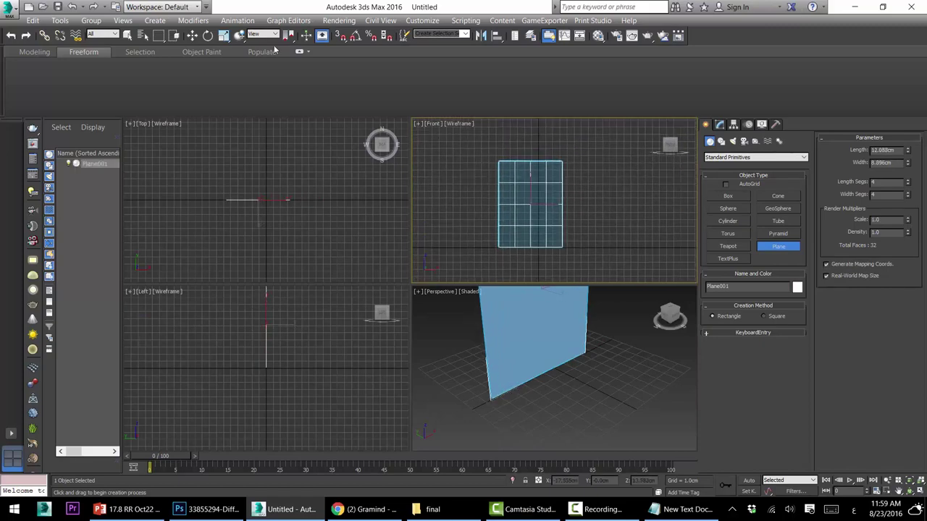
click(192, 35)
drag(546, 201, 560, 202)
Apply the water bottle image from the desktop to the plane as its texture
click(427, 509)
click(448, 514)
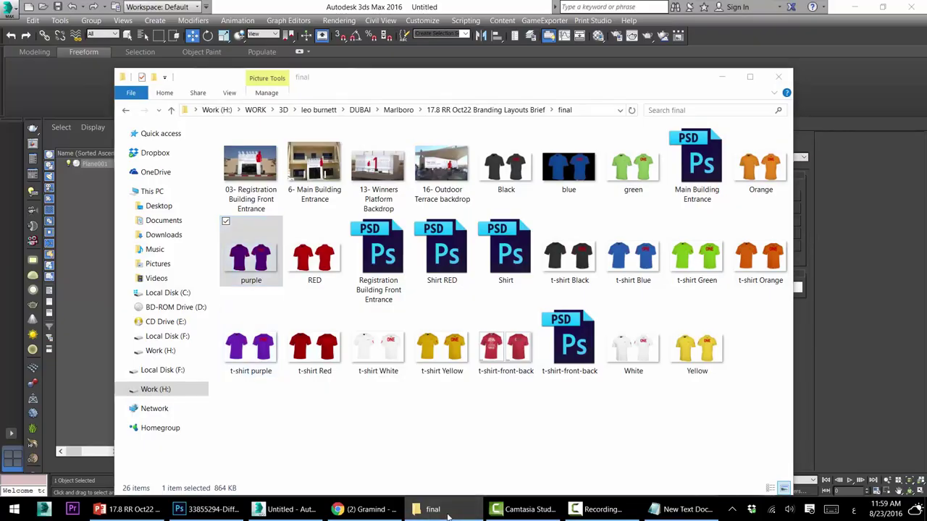
key(super+d)
click(24, 362)
drag(24, 366, 551, 310)
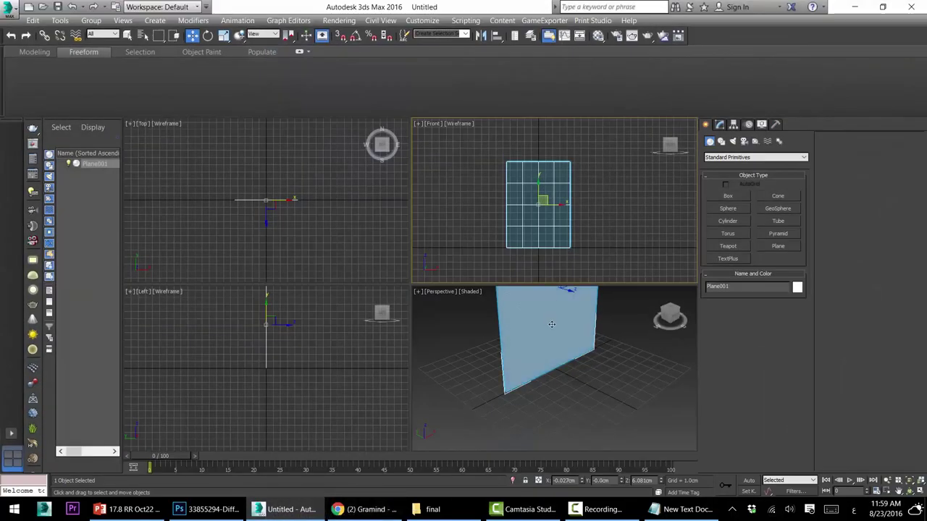
Set the plane's length and width segments to 1
click(720, 125)
text(1)
key(Tab)
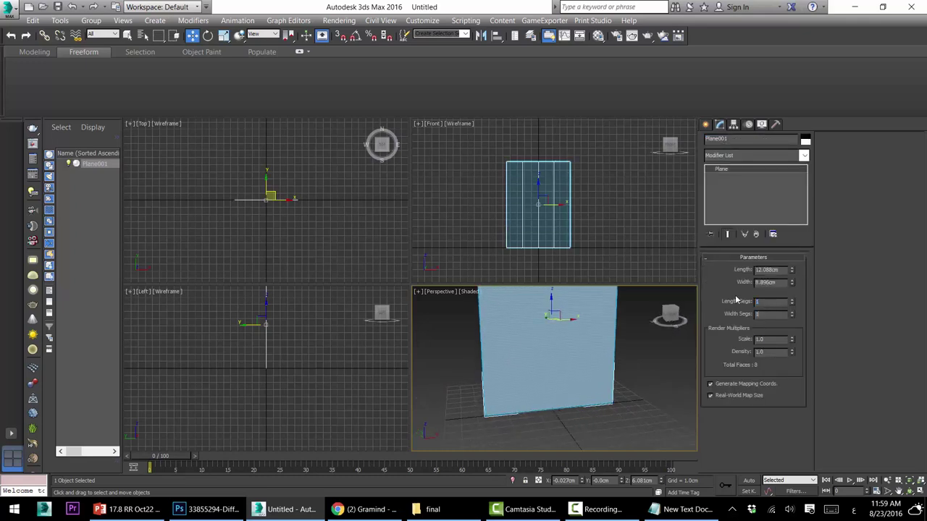
text(1)
key(Tab)
Add a UVW Map modifier to the plane so the bottle image fits it
click(736, 160)
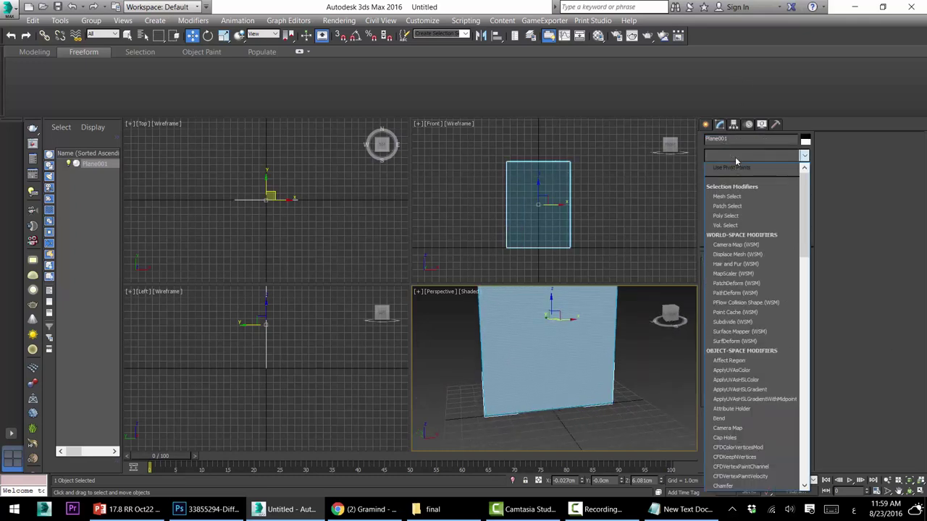
click(735, 159)
key(alt+shift)
click(735, 159)
key(u)
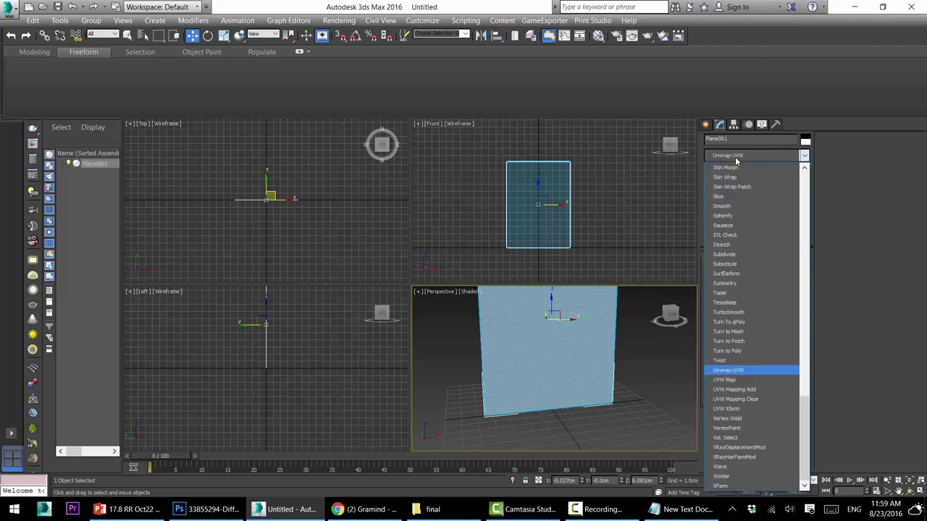
key(Down)
key(Return)
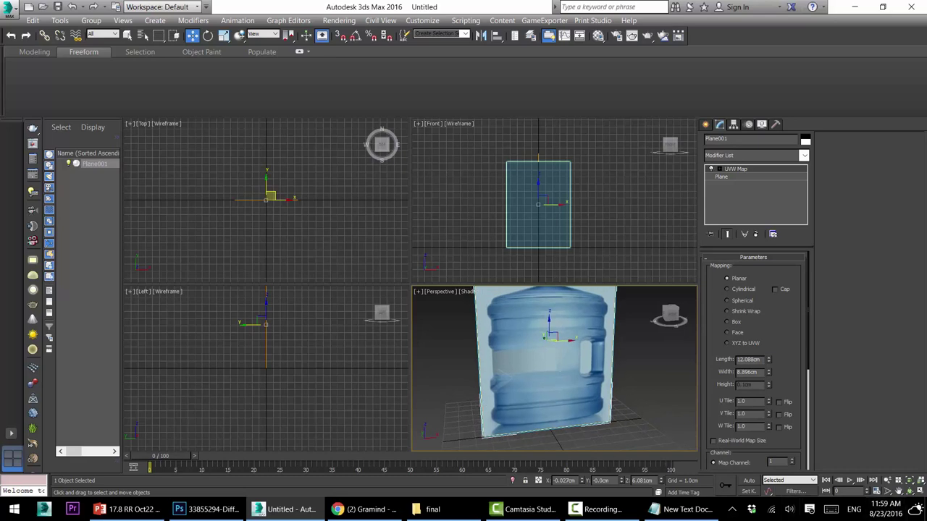
Display the Front view shaded without its grid and maximize it around the bottle plane
right_click(577, 191)
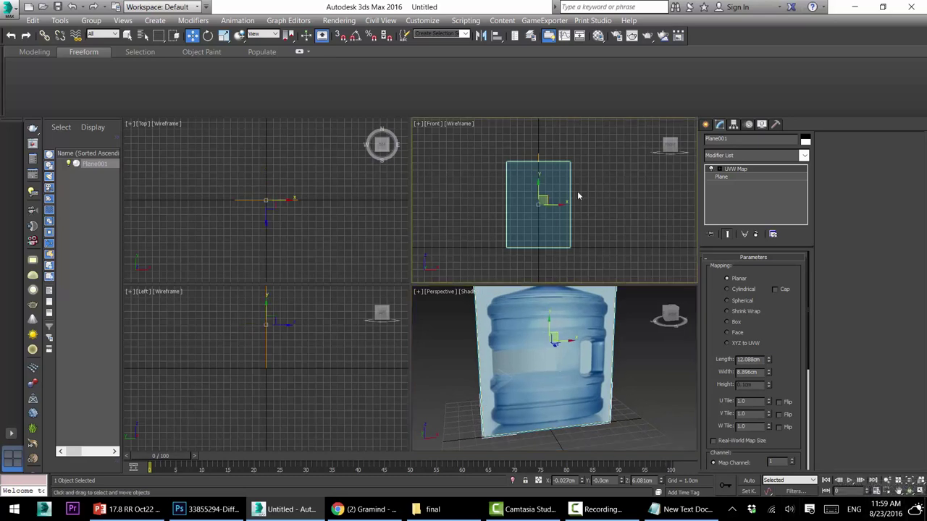
key(F3)
key(g)
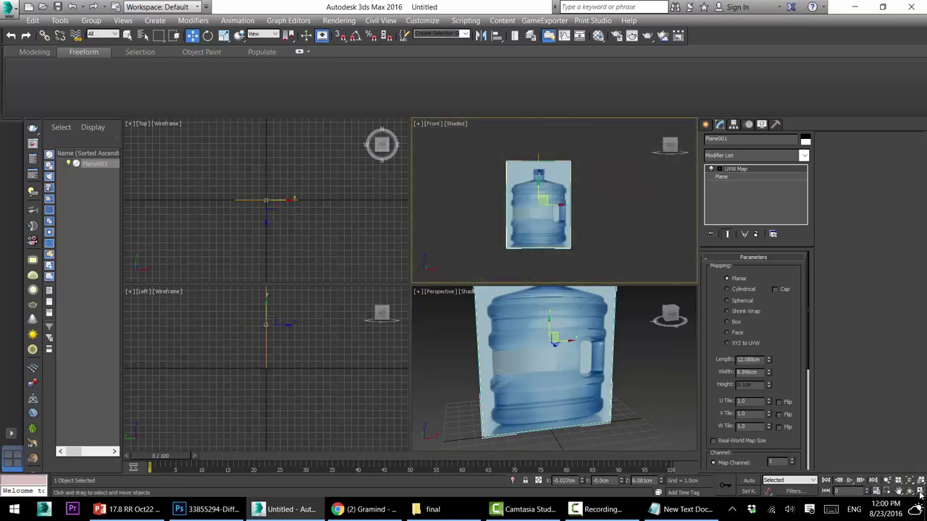
key(alt+w)
scroll(399, 270, up, 2)
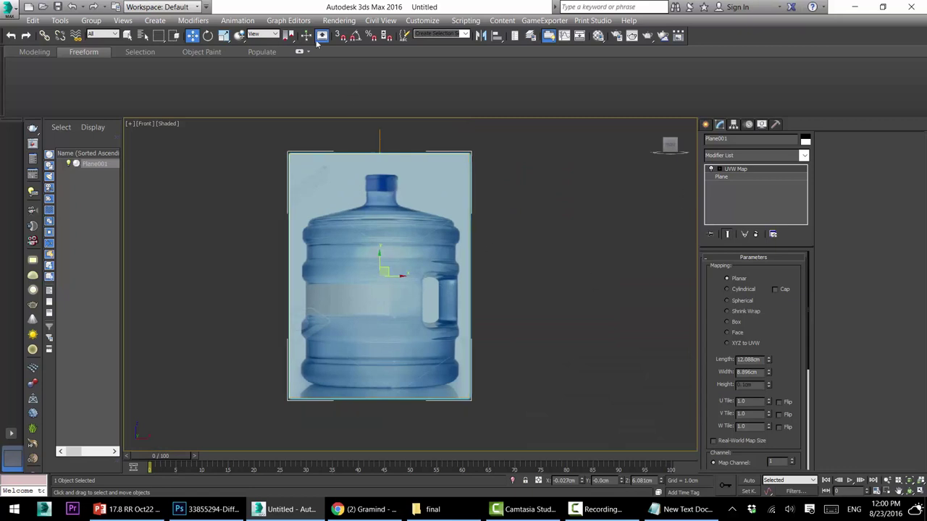
Scale the reference plane along its horizontal axis to about 74% to narrow the bottle image
click(223, 36)
drag(403, 276, 391, 274)
key(ctrl+z)
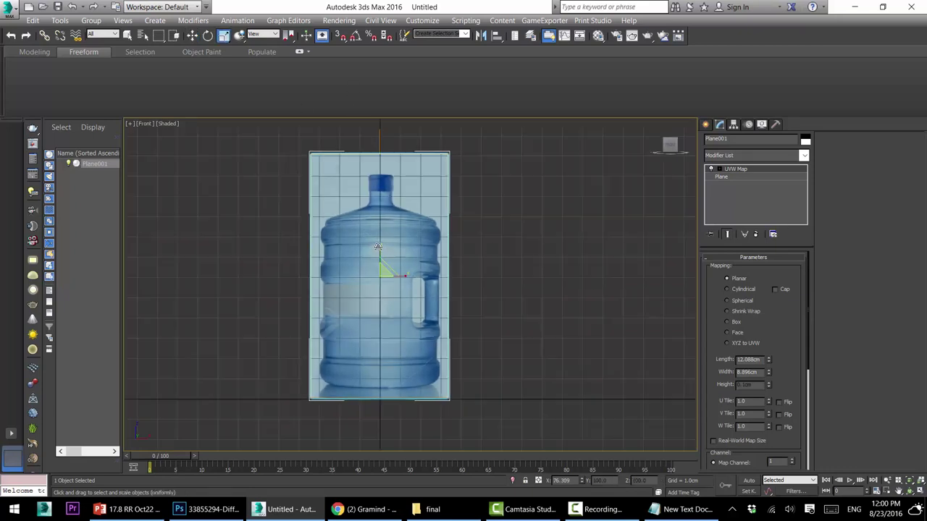
key(g)
scroll(397, 274, up, 2)
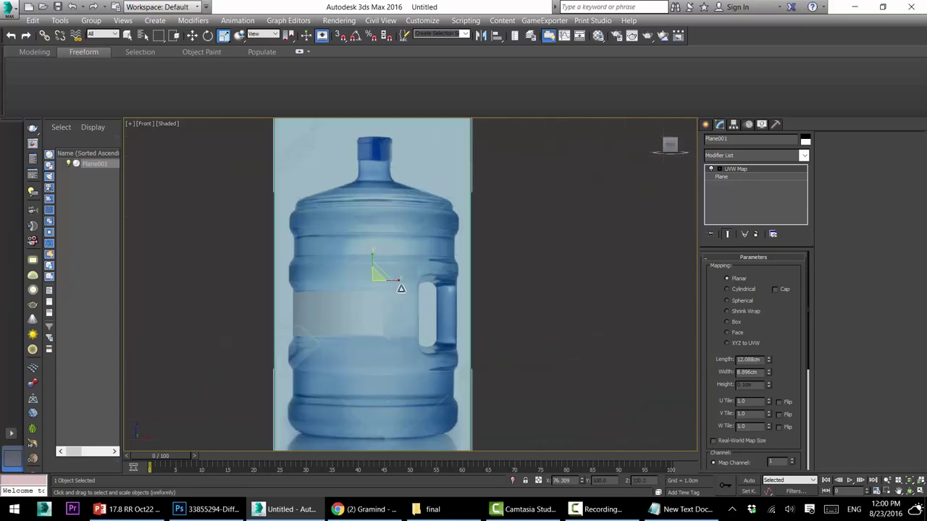
drag(401, 282, 399, 281)
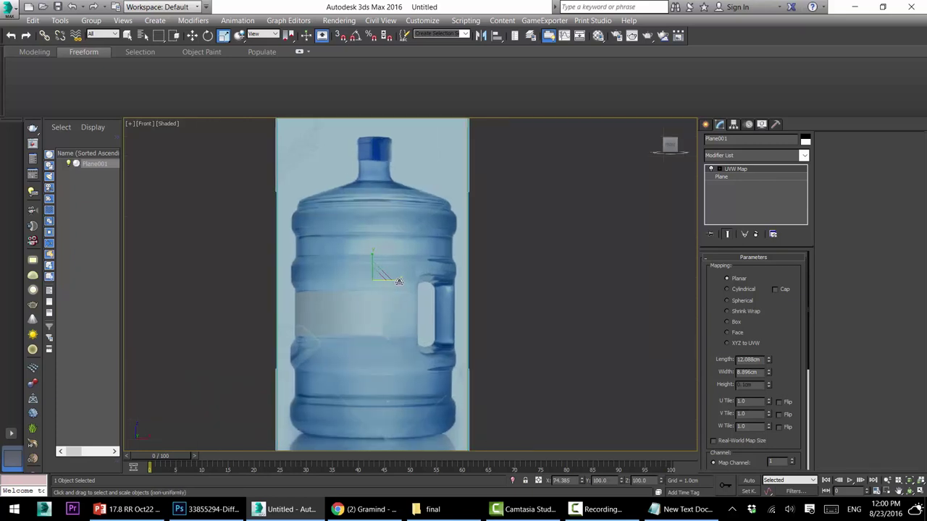
Sample the plane's bottle material into the first Material Editor slot and set its self-illumination to 100
scroll(385, 222, down, 2)
key(m)
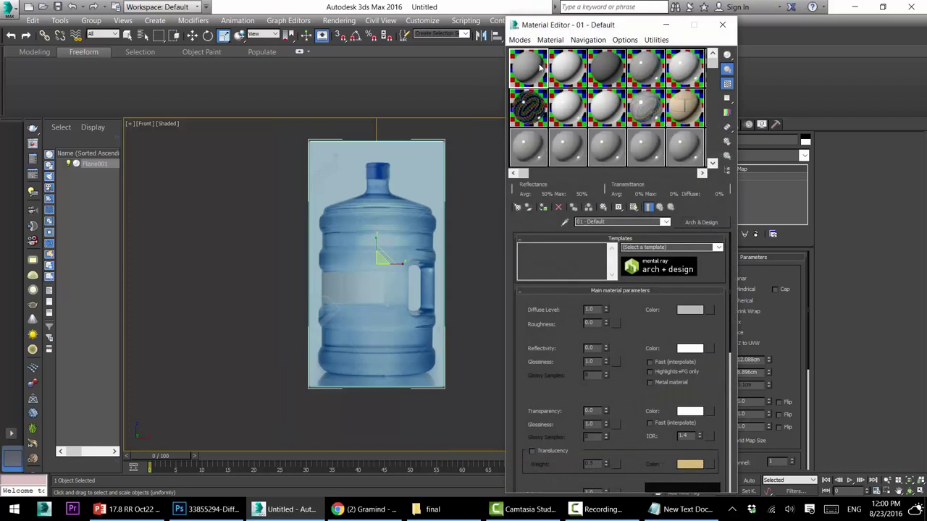
click(564, 223)
click(378, 201)
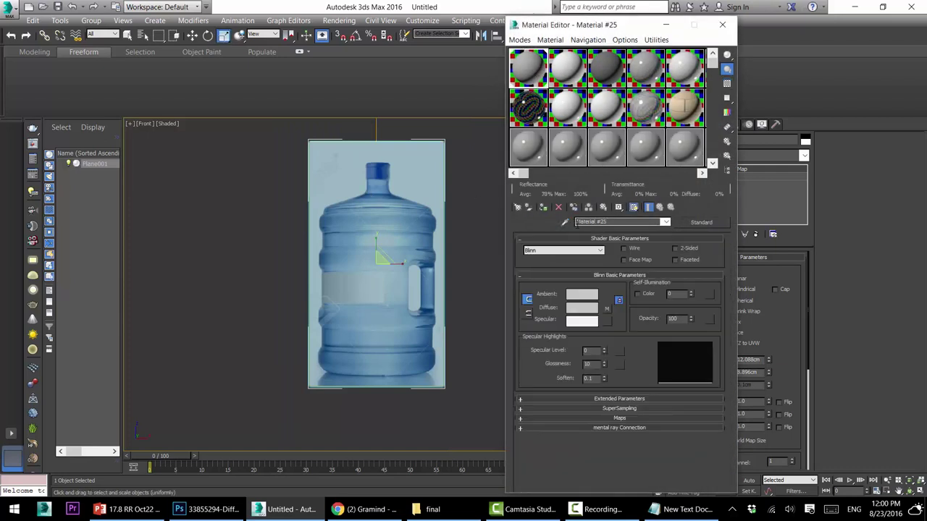
drag(691, 294, 689, 222)
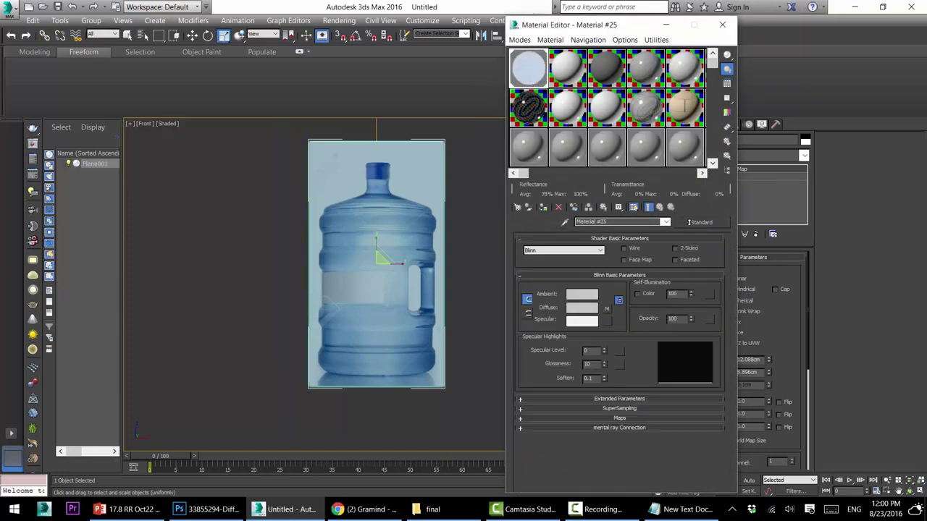
Restore the four-view layout and move the reference plane backward in the Top view to Y about 4.4 cm
click(722, 25)
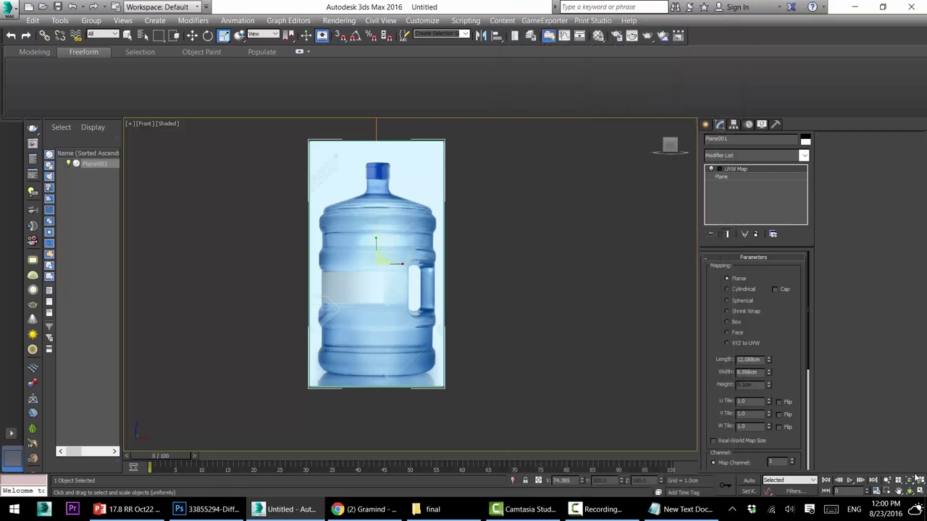
click(919, 491)
click(192, 36)
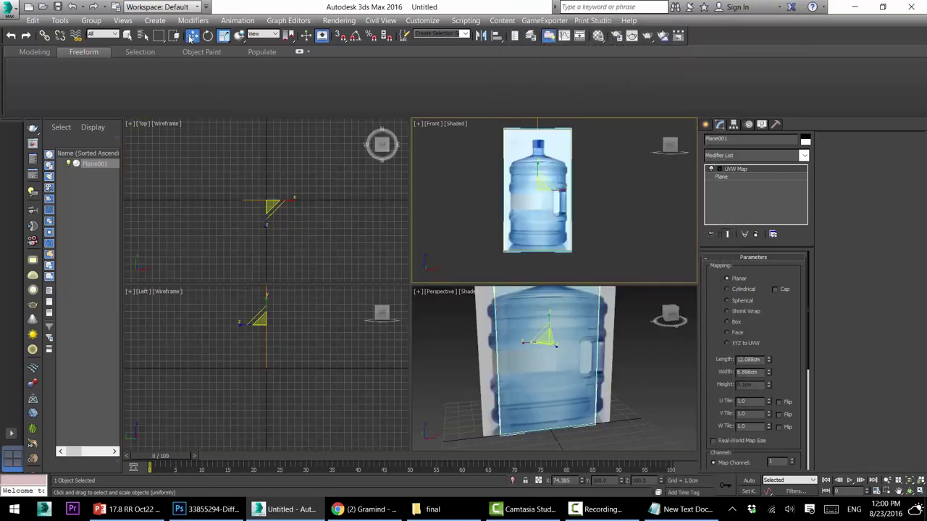
click(277, 197)
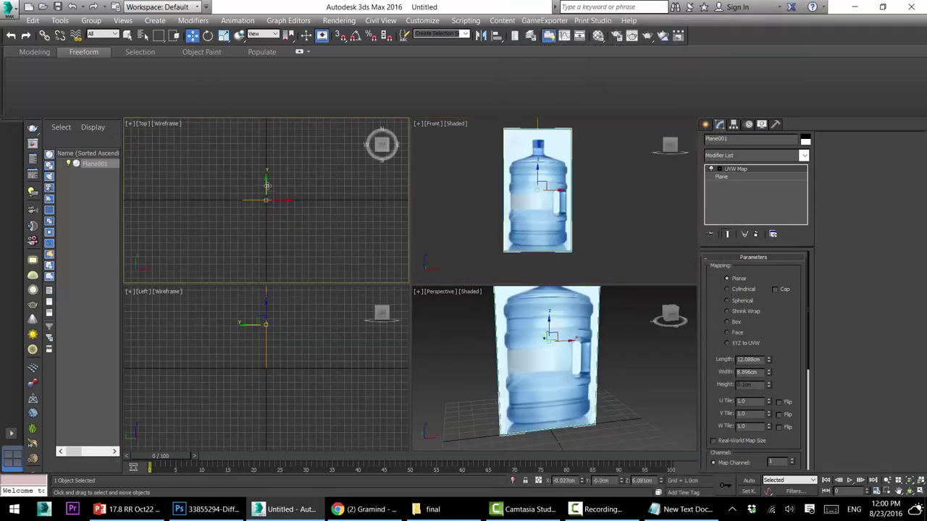
drag(268, 187, 270, 155)
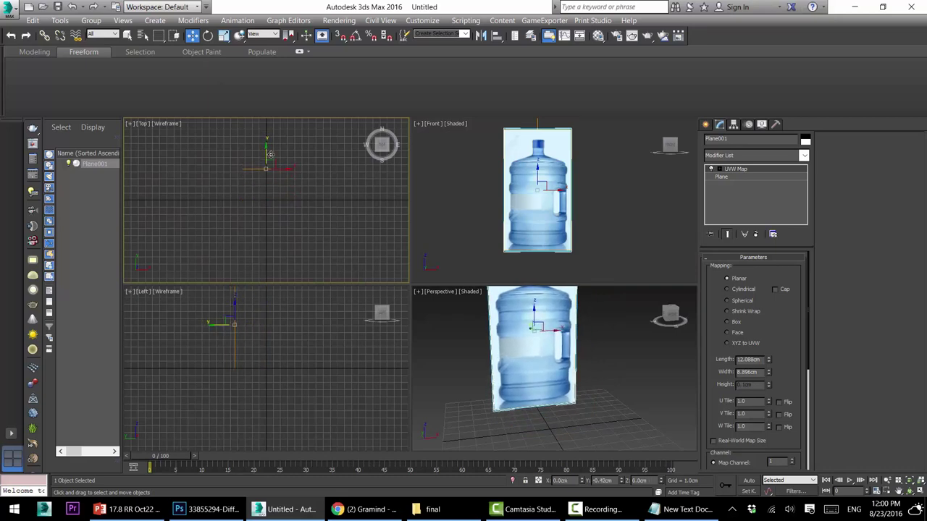
Start creating a Cylinder from the standard primitives
click(705, 124)
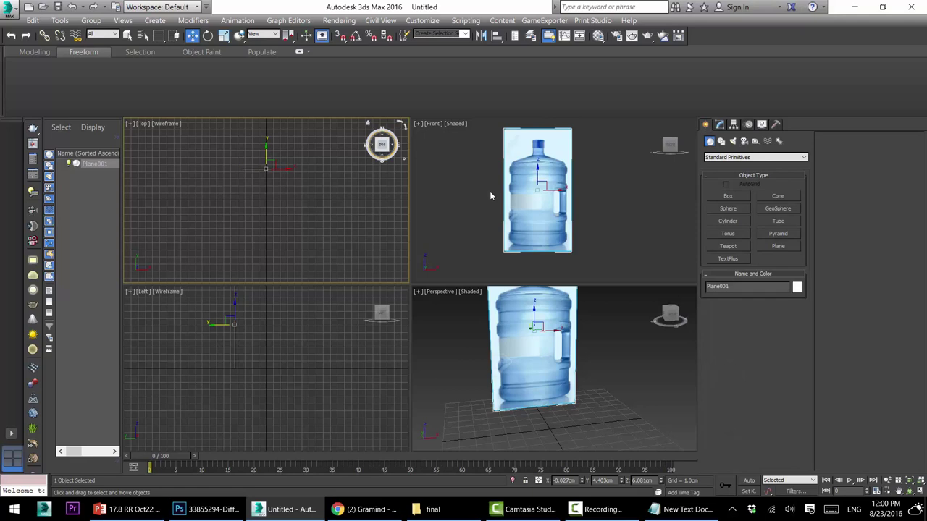
click(727, 221)
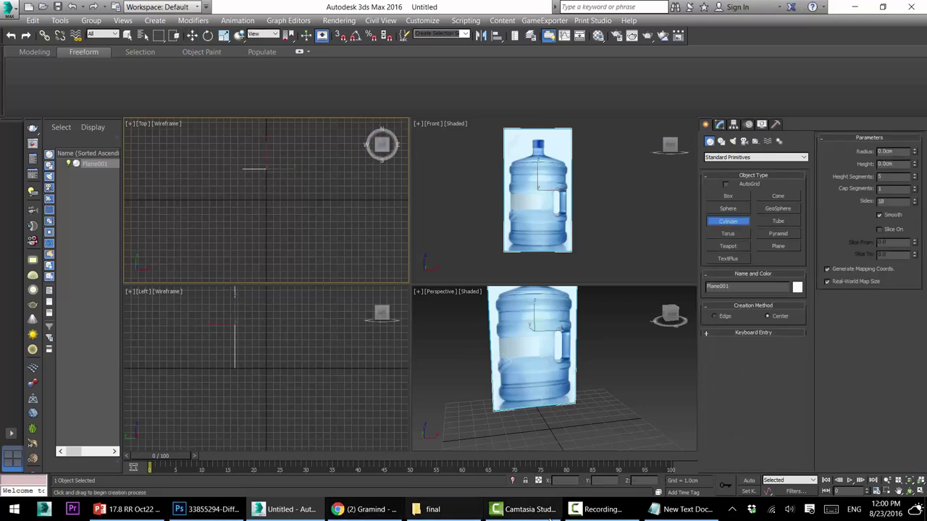
Switch to Notepad, add the line "تقدر تعملها باللاينز وتقدر تعملها بالاسطوانه", and return to 3ds Max
click(677, 509)
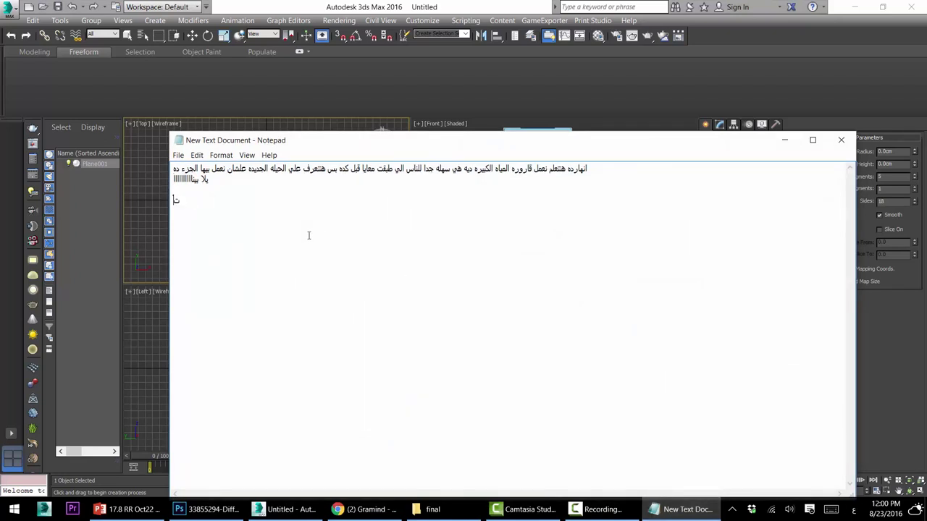
text(ملها باللاينز وتقدر تعملها بالاسطوانه)
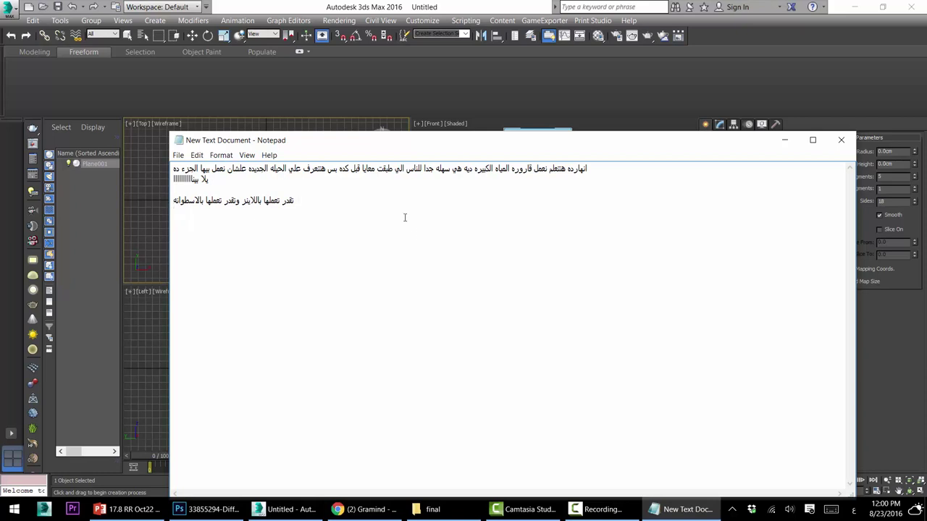
click(670, 509)
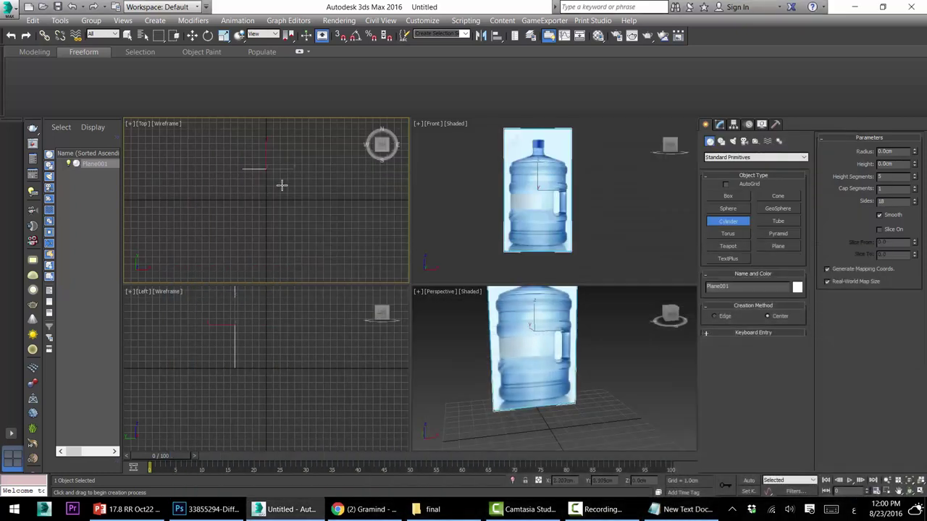
Draw a cylinder near the origin in the Top view, about 2.34 cm in radius and 8.35 cm high
drag(265, 201, 266, 185)
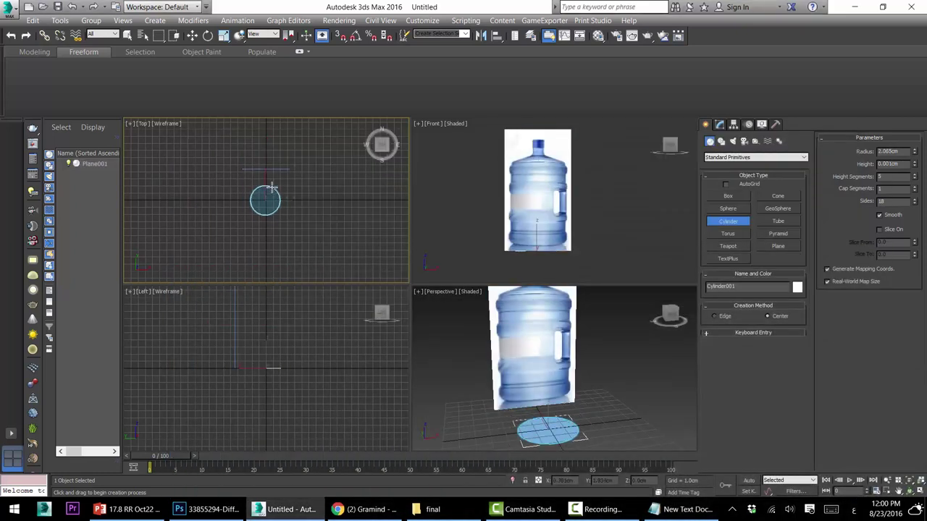
click(261, 110)
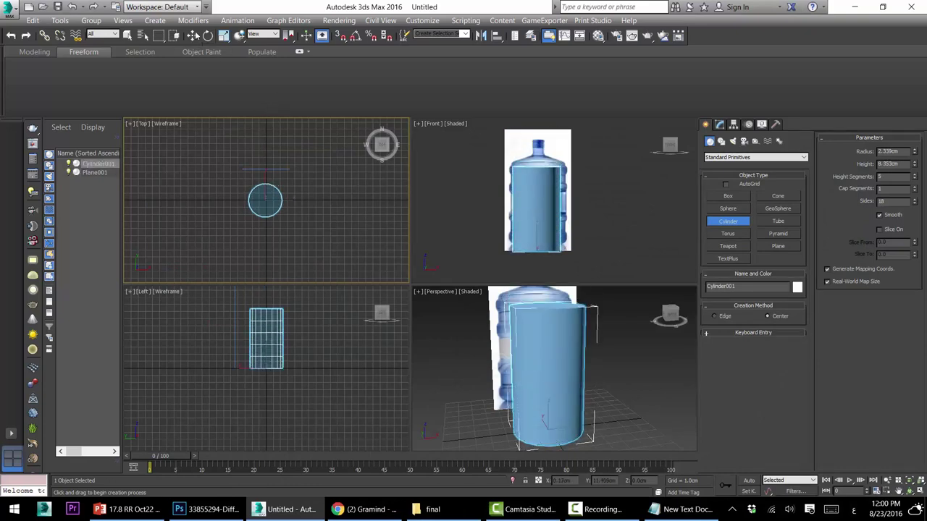
click(192, 35)
Maximize the Front view, make the cylinder see-through in its object properties, and display its edged faces
click(556, 229)
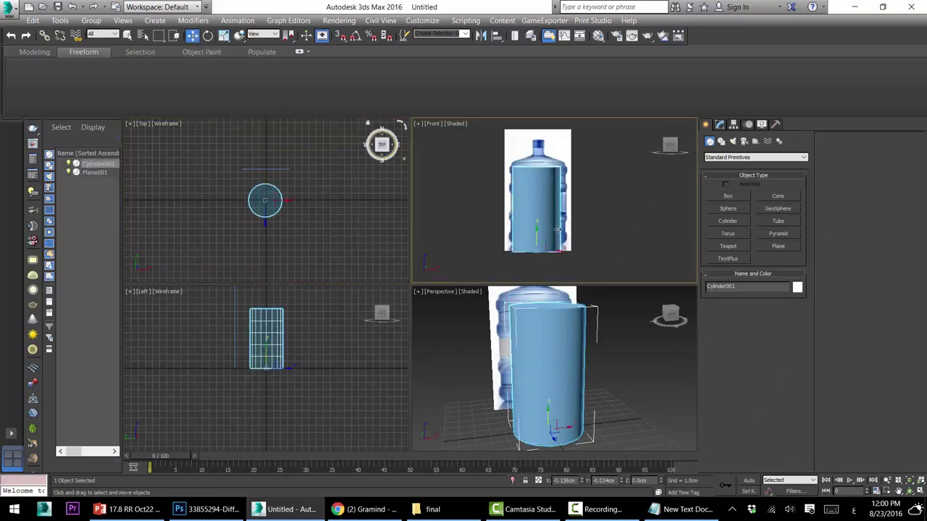
click(919, 493)
right_click(356, 260)
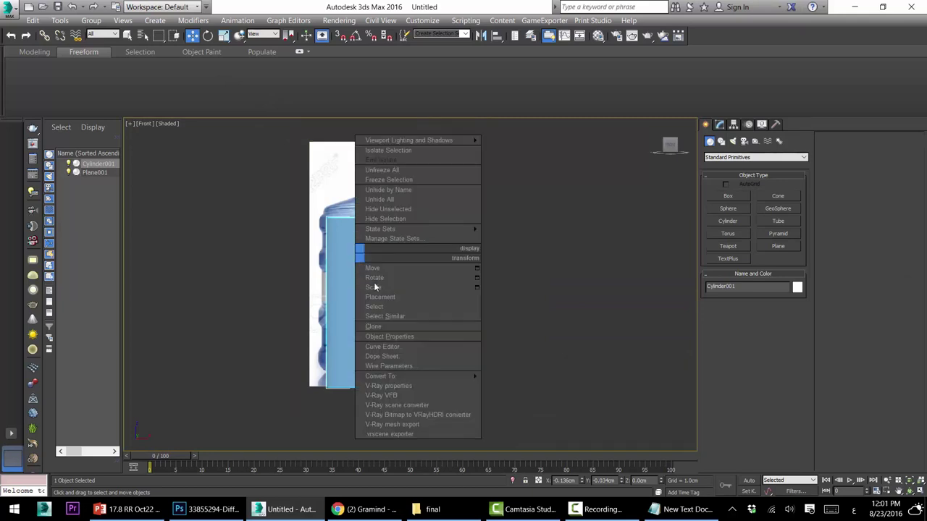
click(380, 337)
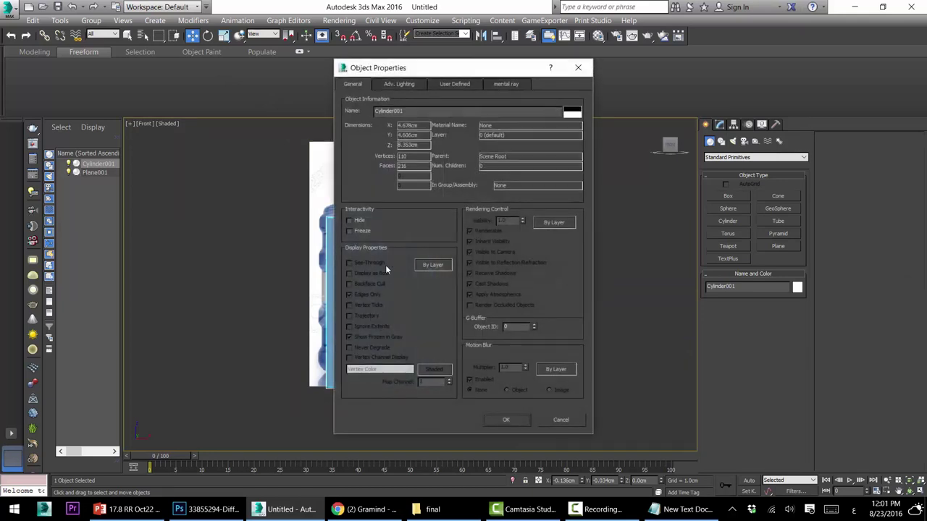
click(432, 265)
click(506, 420)
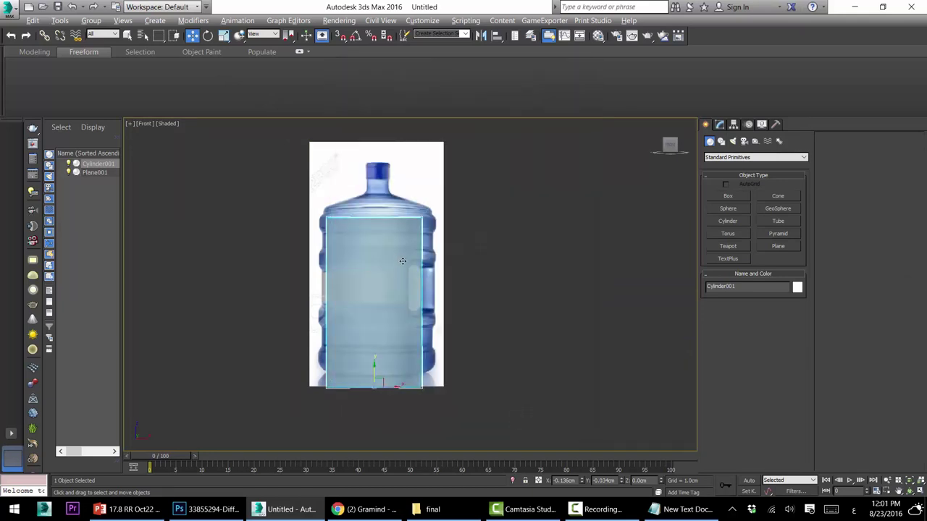
key(F4)
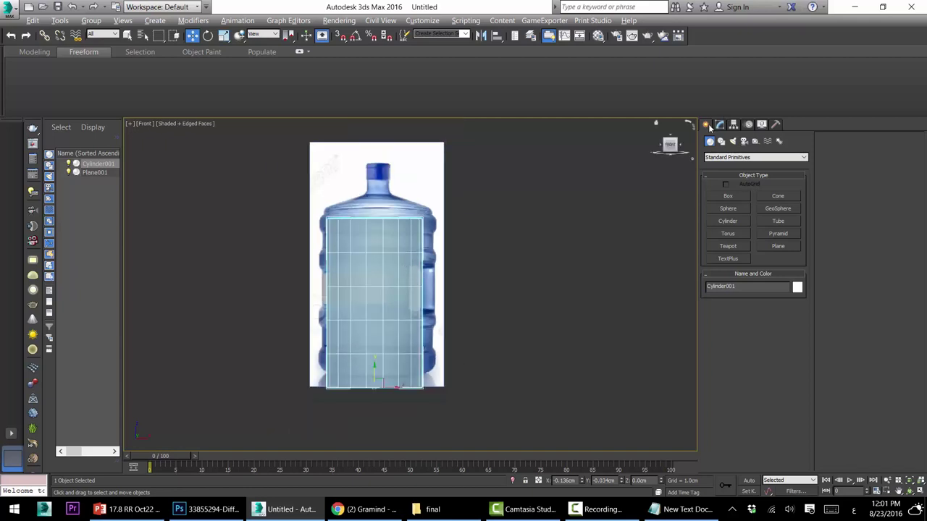
Set the cylinder's radius to 2.923 cm, its height segments to 1 and its sides to 12
click(721, 125)
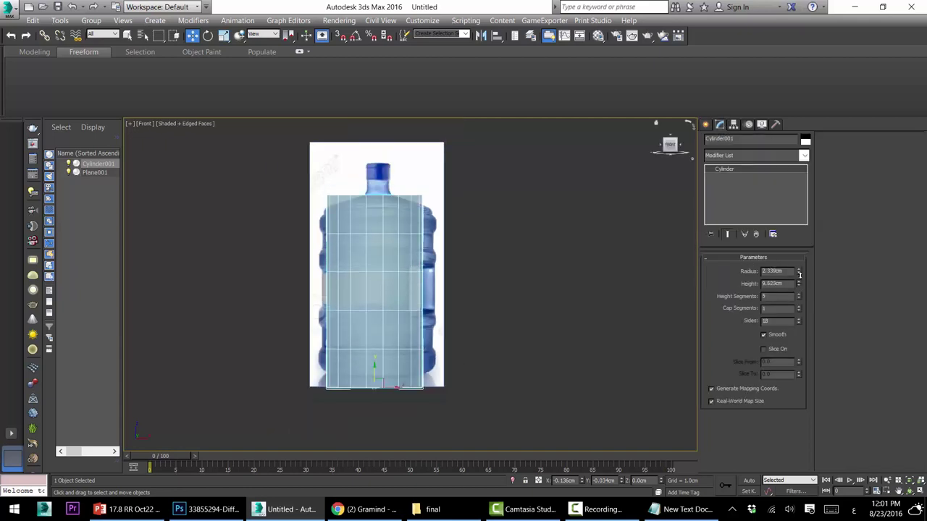
mouse_move(798, 271)
mouse_down()
mouse_move(799, 258)
mouse_move(799, 271)
mouse_up()
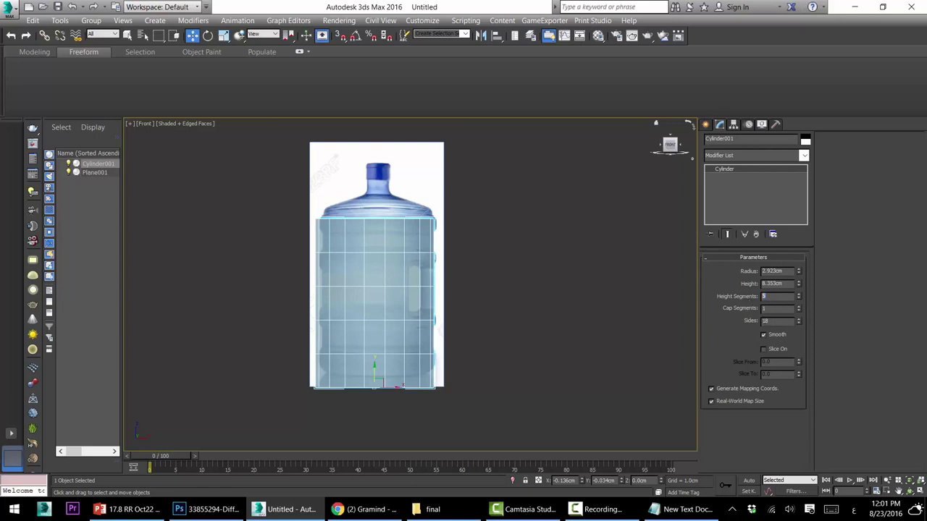
text(1)
key(Tab)
text(12)
key(Tab)
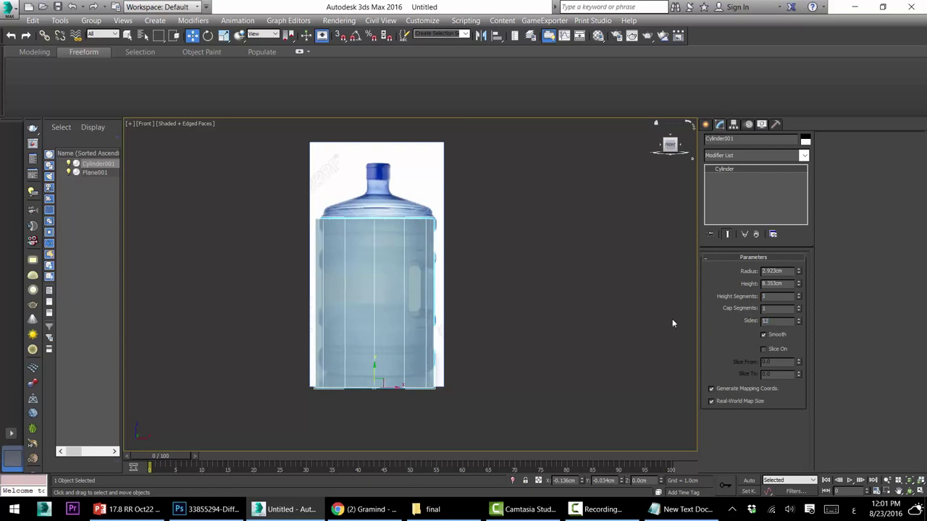
Fit the cylinder to the bottle body by moving it to X 0, Z 0.565 cm and reducing its radius to 2.748 cm
scroll(364, 270, up, 2)
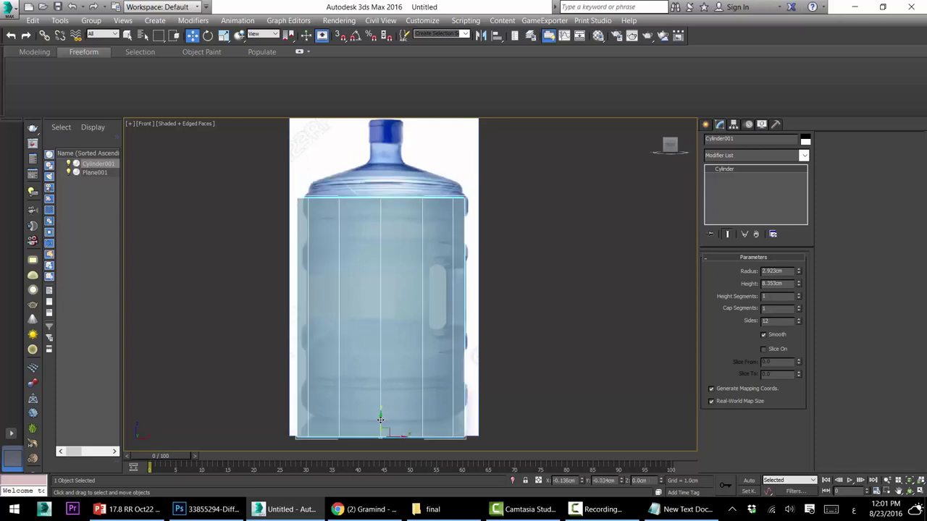
drag(381, 419, 381, 404)
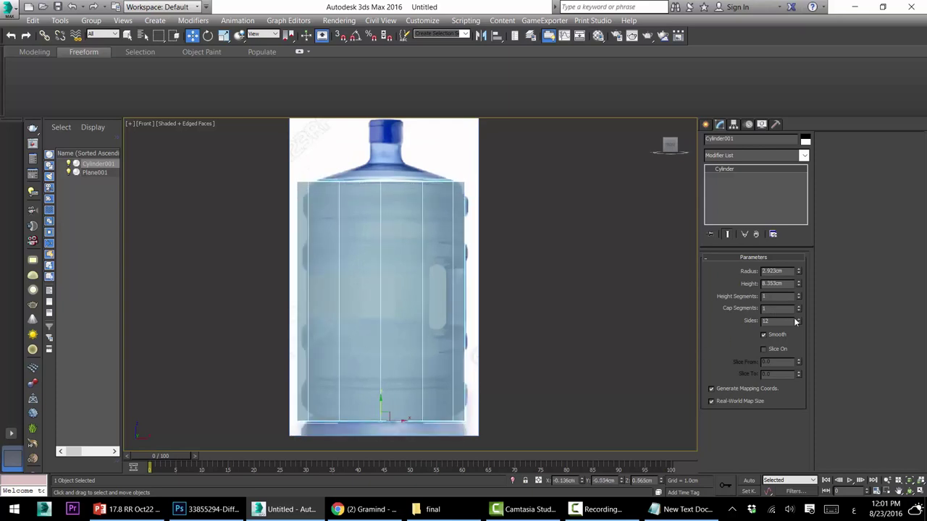
drag(799, 290, 799, 273)
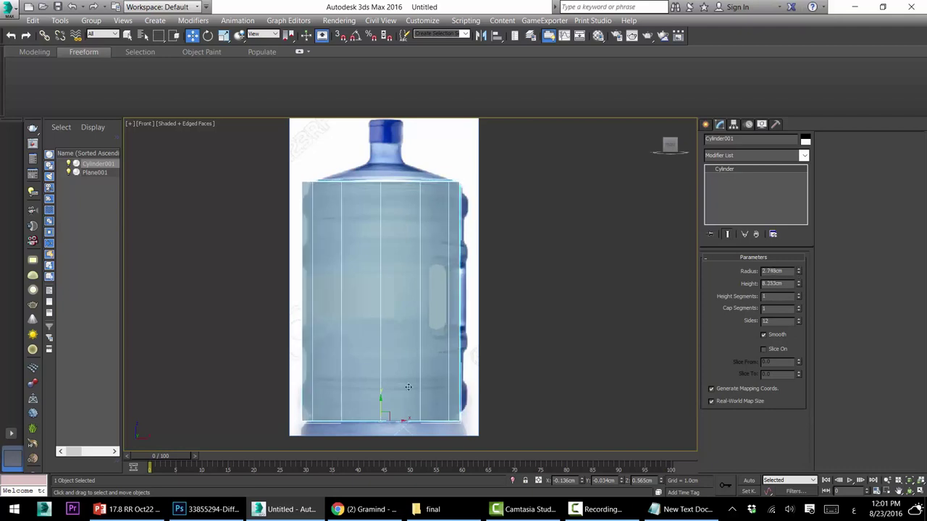
drag(397, 422, 404, 416)
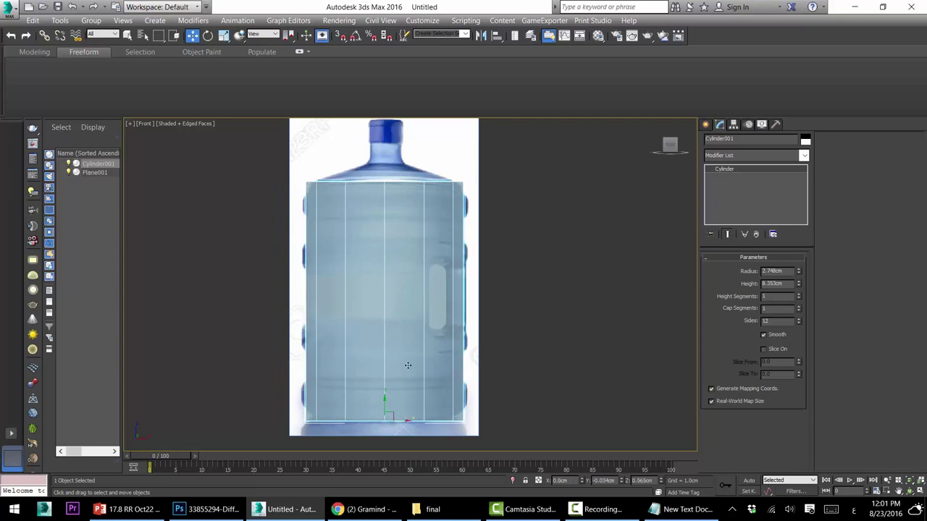
Convert the cylinder to an Editable Poly
scroll(320, 375, up, 3)
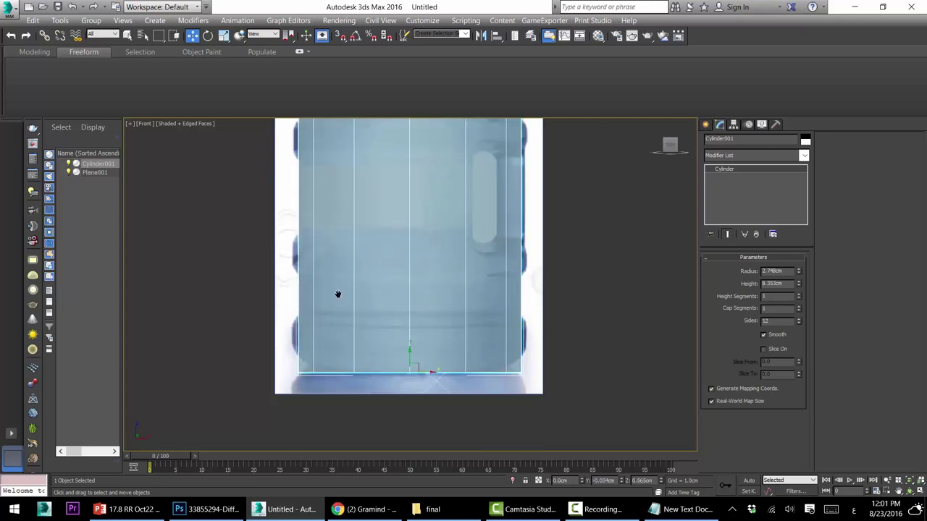
right_click(385, 266)
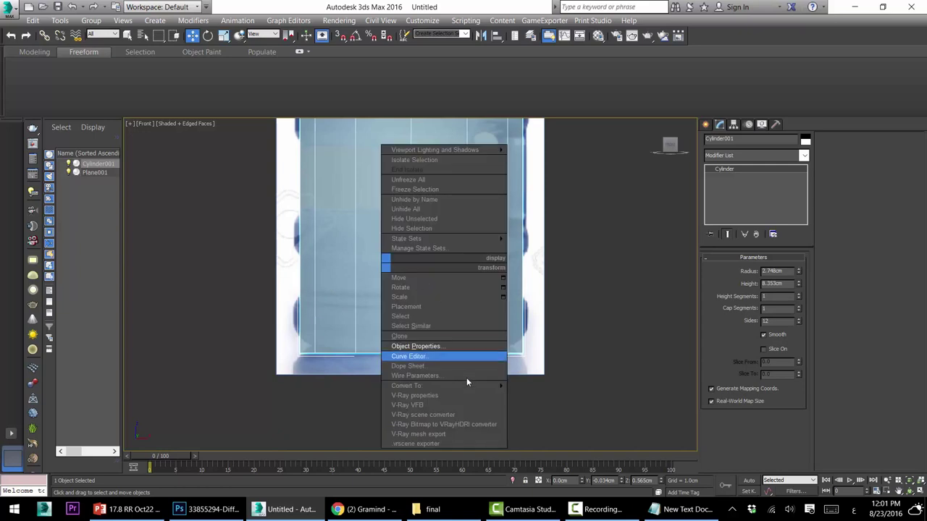
mouse_move(449, 384)
click(550, 400)
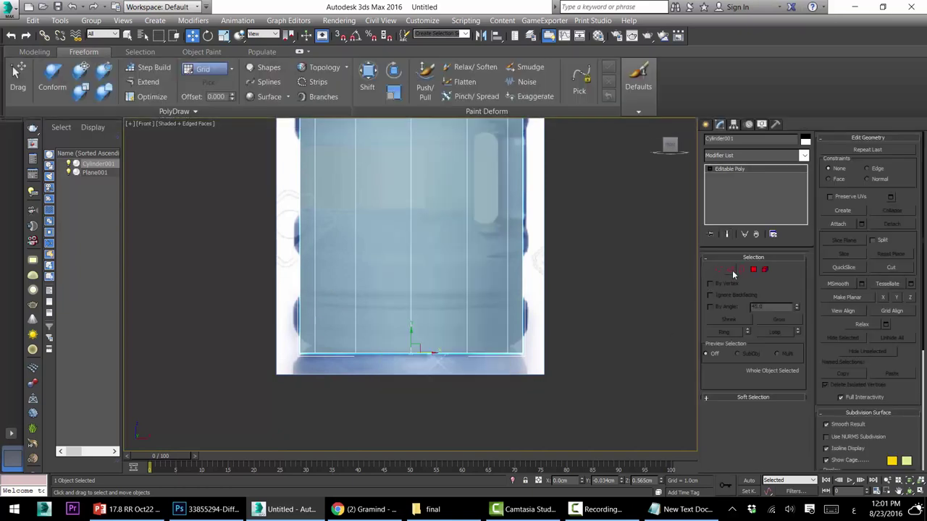
Connect the ring of vertical edges with one segment, sliding the new loop down to the bottle's lowest groove
click(731, 271)
middle_drag(524, 201, 544, 207)
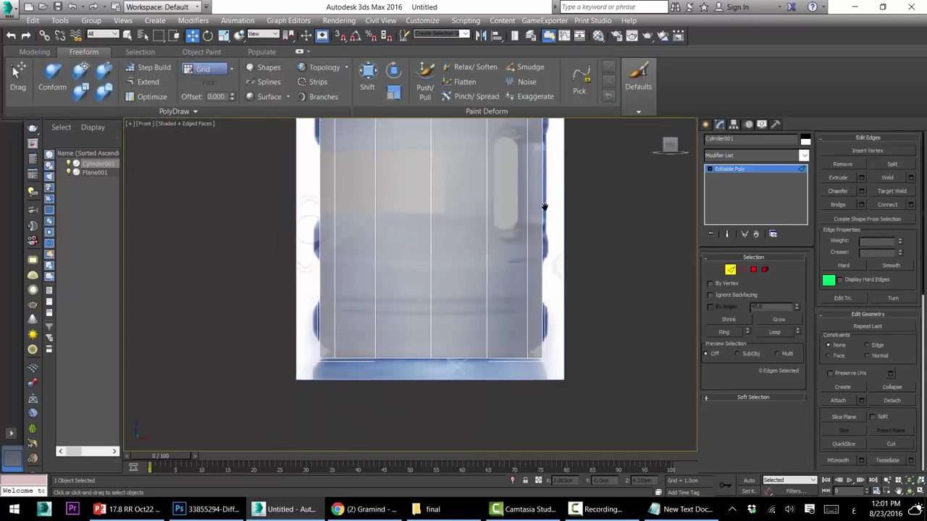
click(542, 308)
click(724, 331)
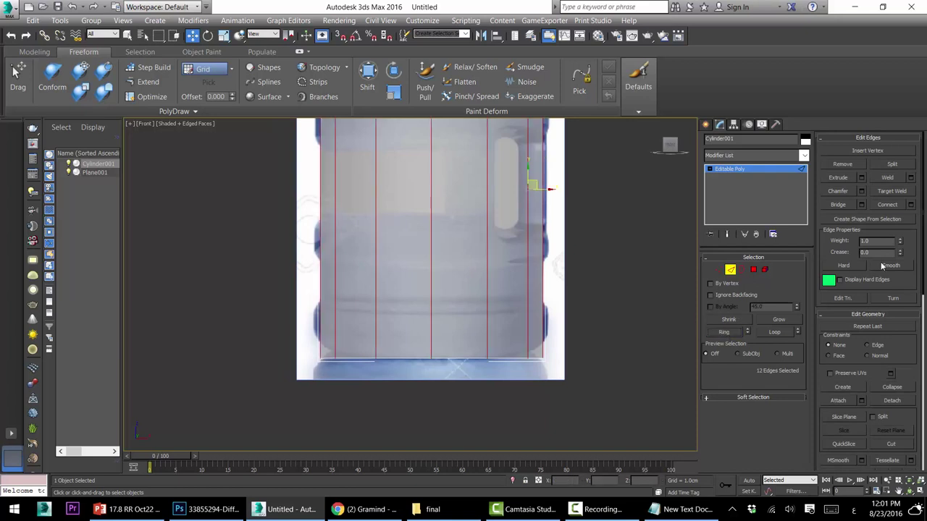
click(911, 206)
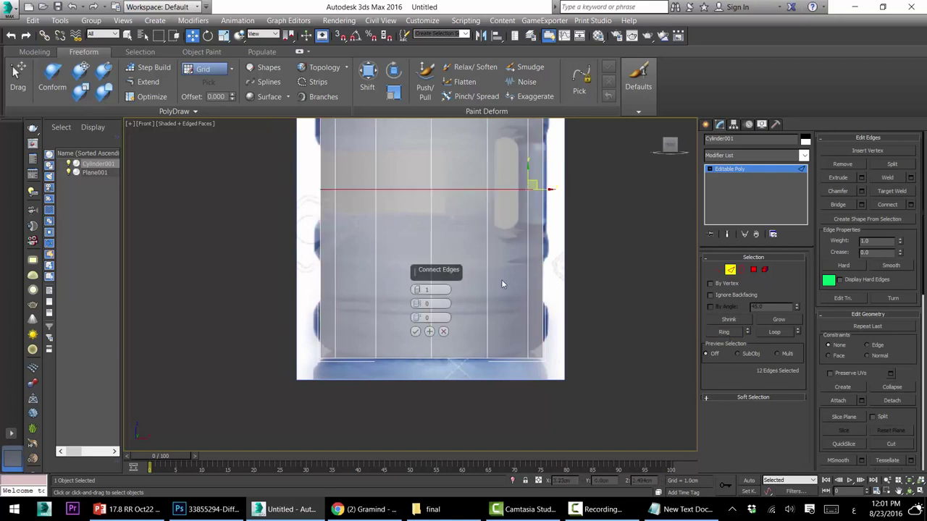
drag(417, 317, 447, 440)
click(415, 331)
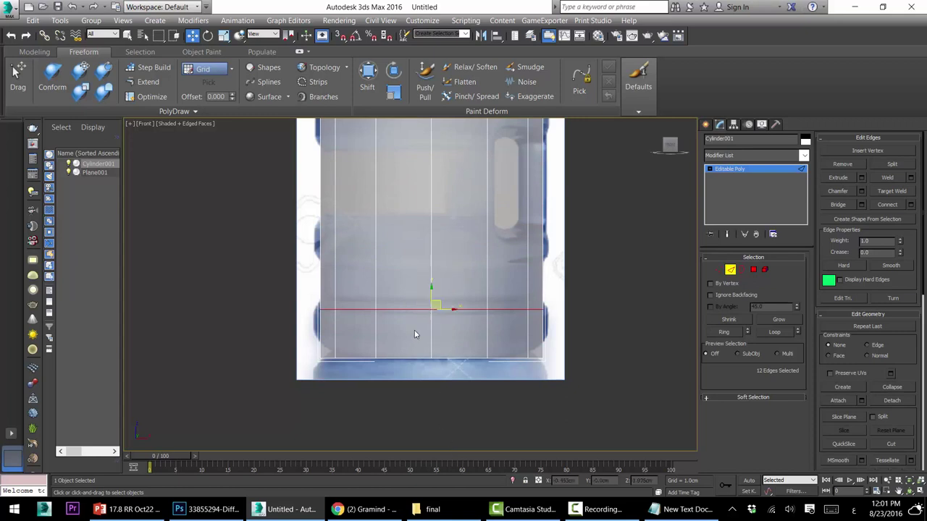
Leave edge editing and move the cylinder sideways off the bottle image to X about -4.48 cm
middle_drag(549, 257, 561, 320)
click(722, 177)
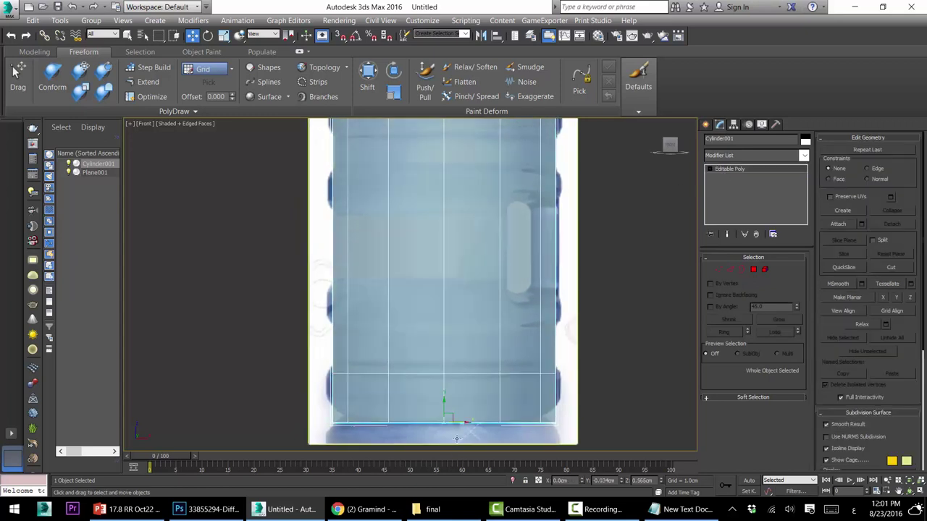
drag(449, 414, 275, 405)
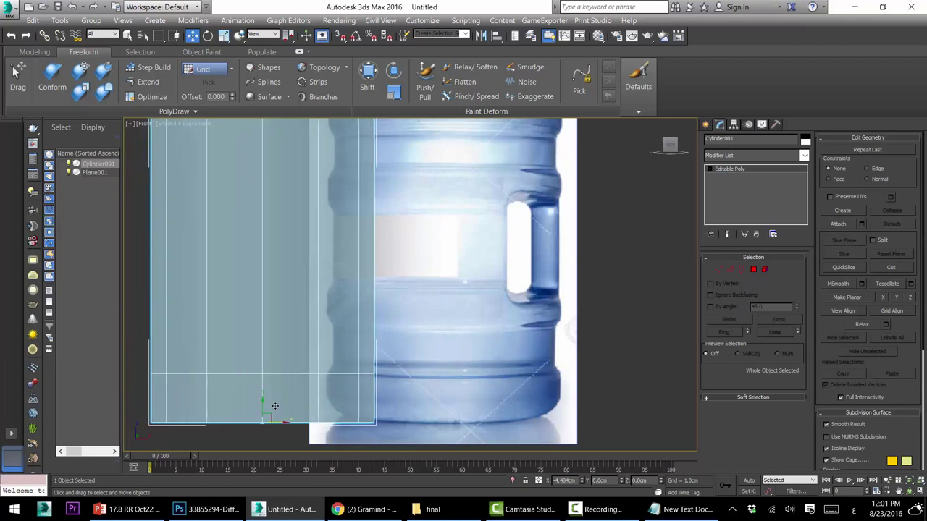
scroll(365, 367, down, 2)
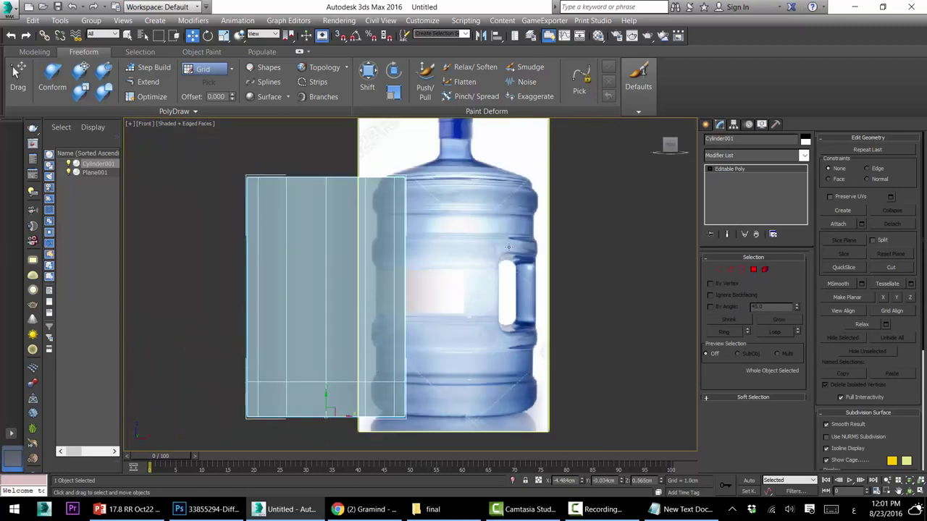
Select the full ring of polygons in the cylinder's bottom band and preview an extrusion along local normals
click(753, 272)
click(381, 398)
shift+click(296, 401)
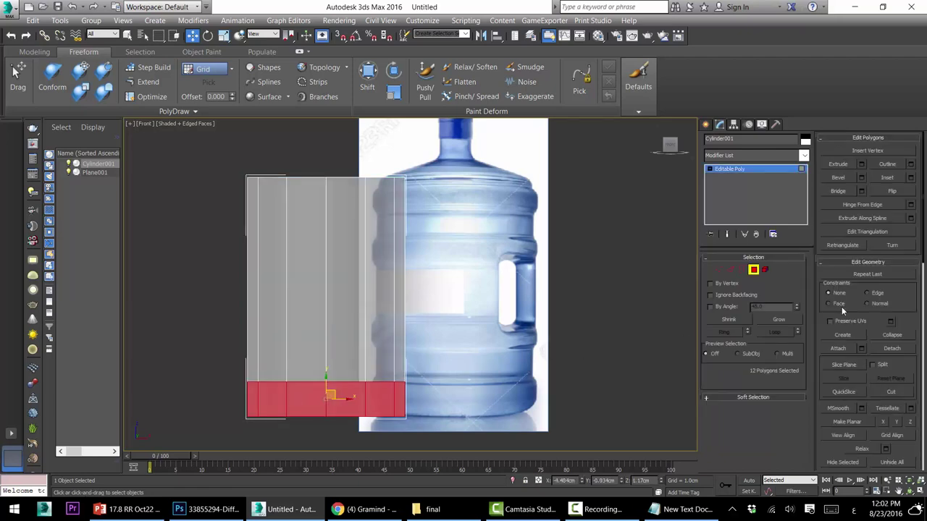
click(862, 164)
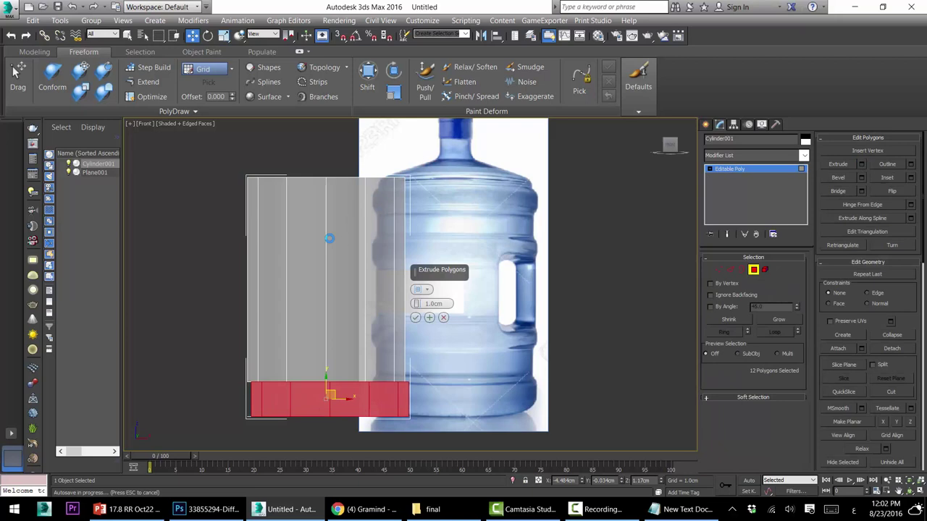
click(420, 289)
click(437, 308)
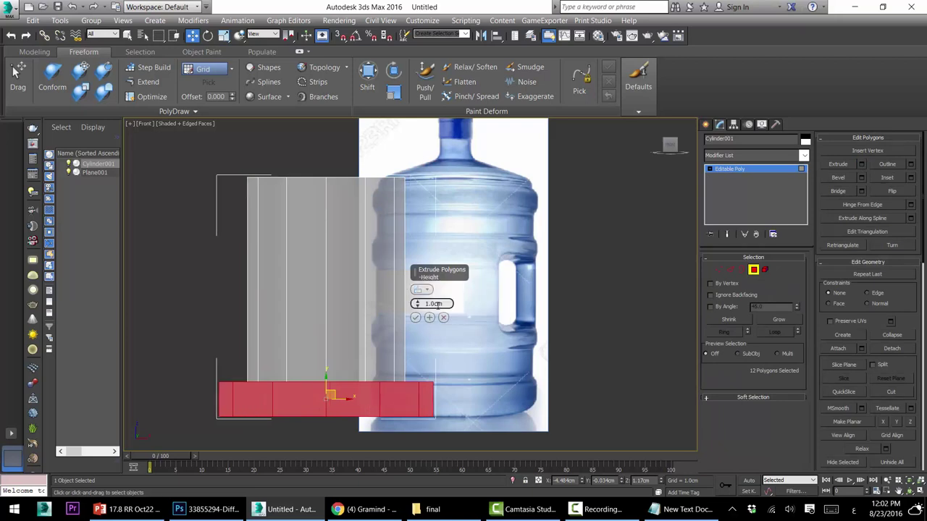
Set the bottom band's extrusion height to 0.13 cm, checking it in the top and perspective views, and apply it
click(916, 493)
scroll(241, 203, up, 6)
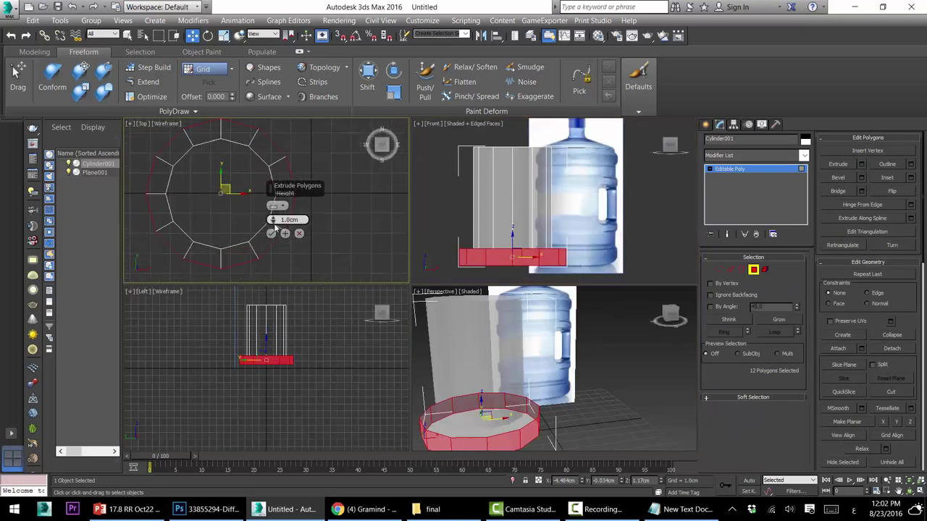
drag(274, 220, 280, 238)
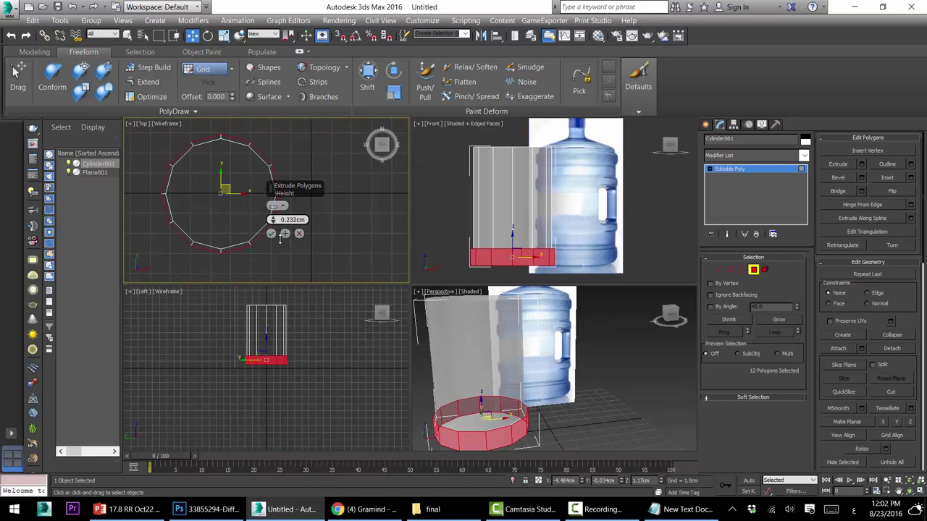
middle_click(536, 395)
key(alt+w)
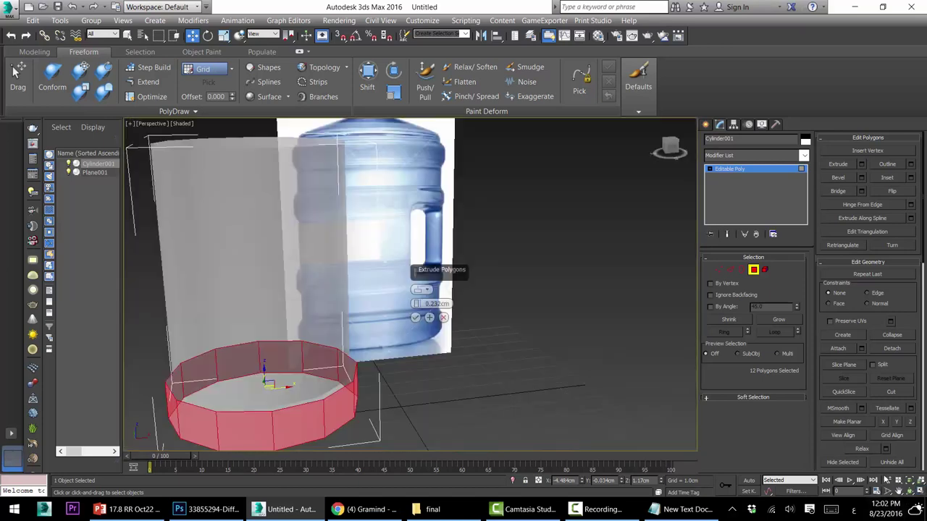
drag(439, 275, 548, 246)
mouse_move(343, 359)
middle_down()
mouse_move(370, 326)
mouse_move(383, 336)
middle_up()
scroll(379, 325, up, 3)
key(F4)
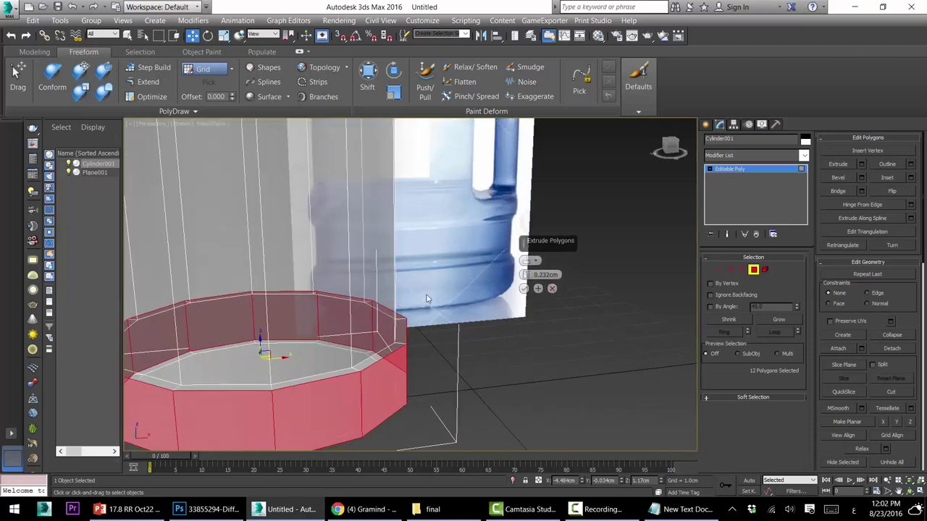
middle_drag(427, 251, 447, 219)
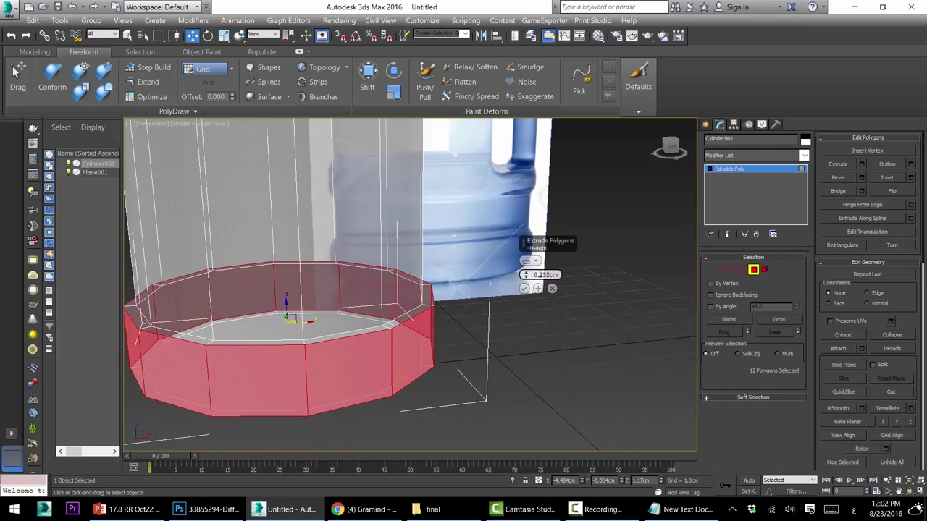
click(526, 279)
drag(525, 275, 525, 276)
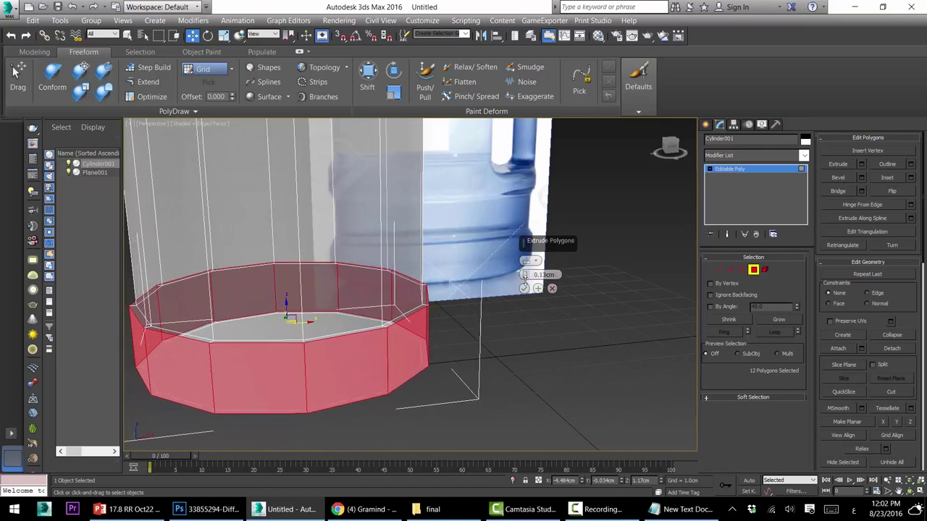
click(523, 289)
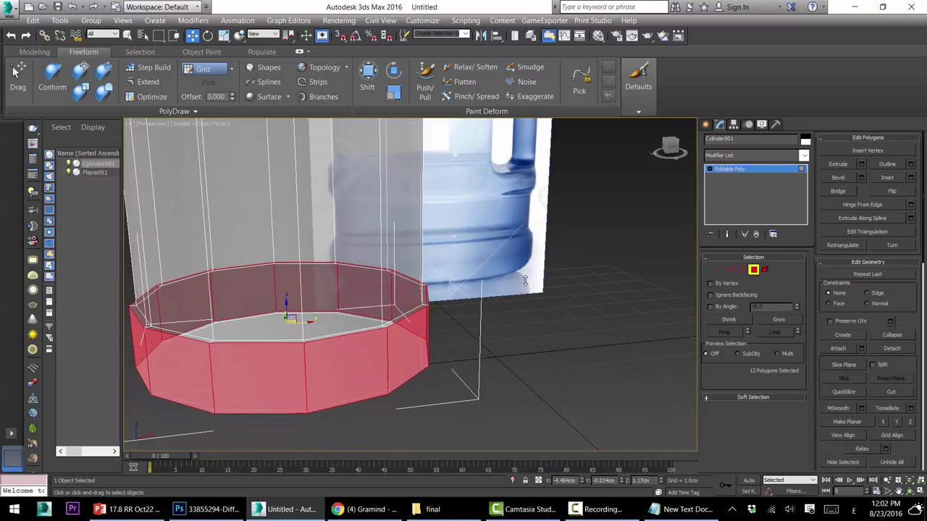
Lower the outer top edge loop of the extruded bottom band to Z about 1.657 cm to slope its shoulder
click(730, 269)
click(413, 311)
click(776, 333)
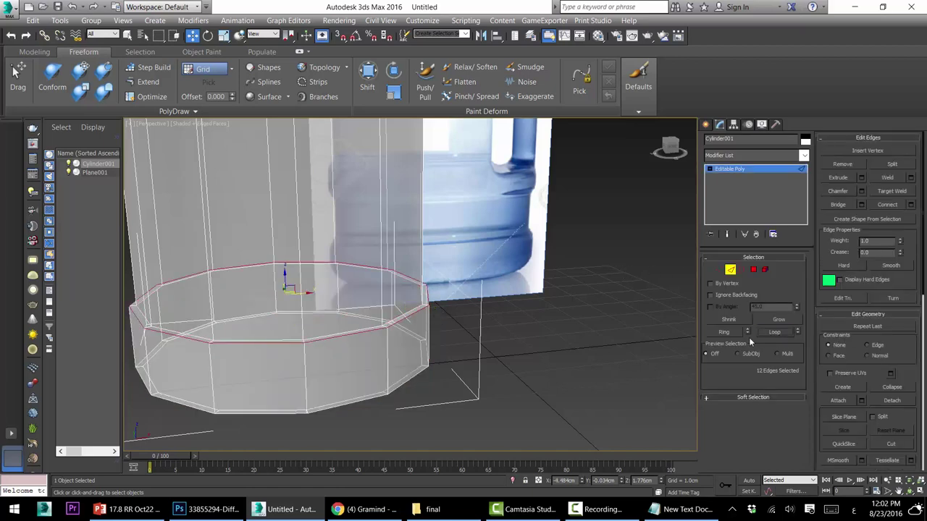
drag(286, 278, 294, 287)
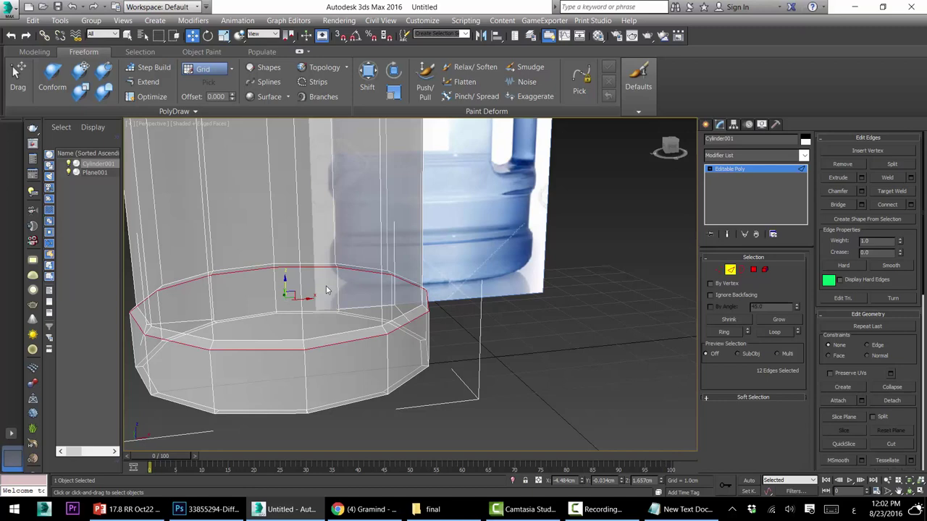
Raise the outer bottom edge loop of the extruded band to Z about 0.667 cm
click(409, 379)
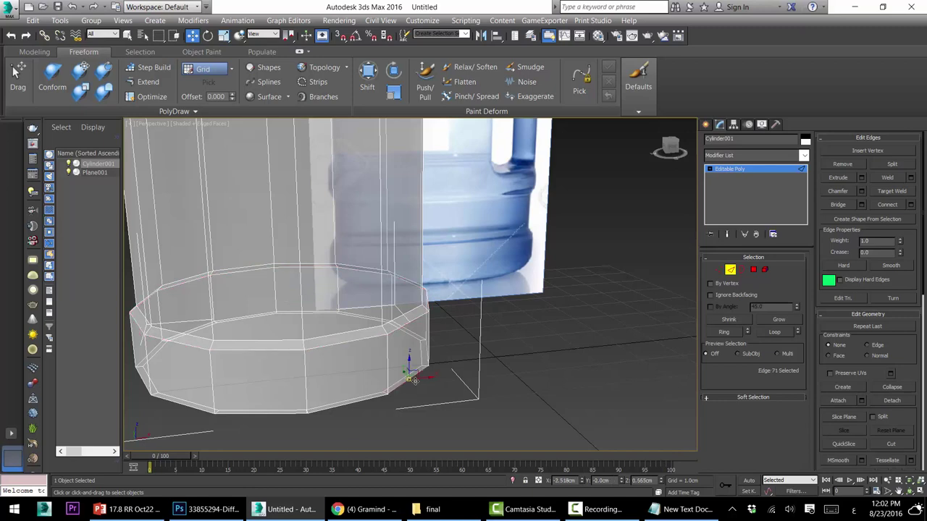
click(764, 332)
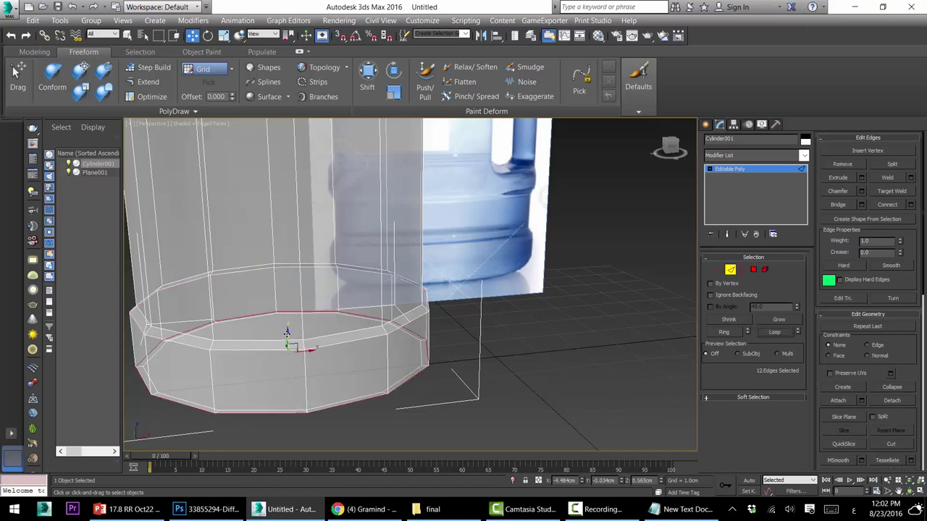
drag(287, 332, 287, 331)
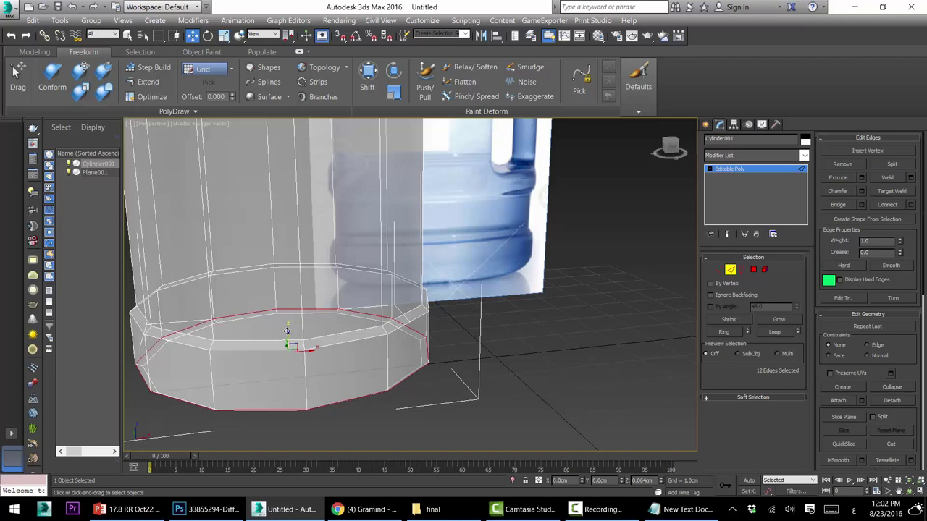
drag(287, 331, 298, 328)
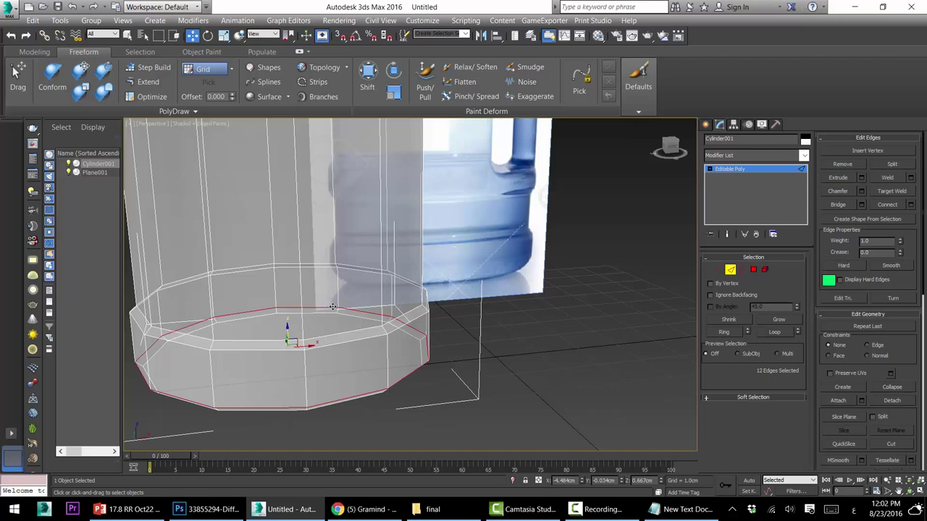
Chamfer the inner edge loop where the body meets the bottom band by 0.03 cm with 2 segments
middle_drag(331, 306, 344, 310)
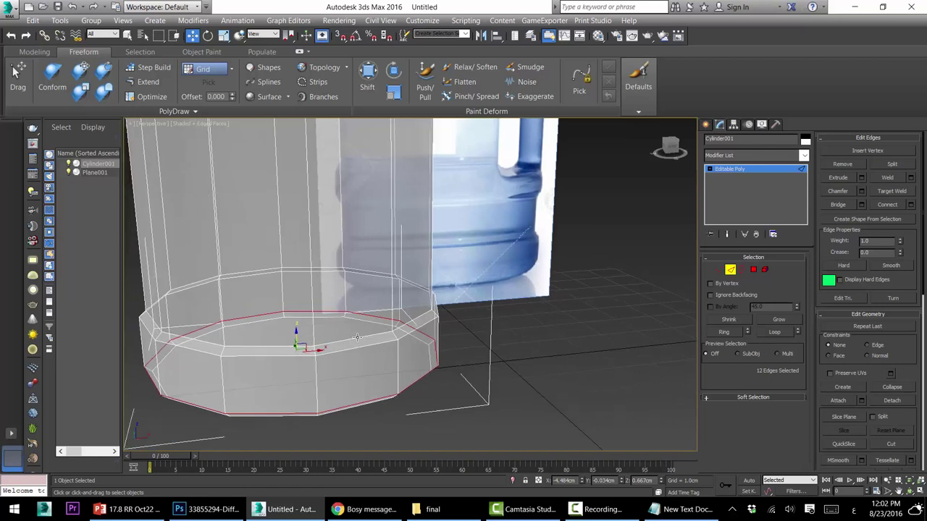
click(357, 338)
click(777, 332)
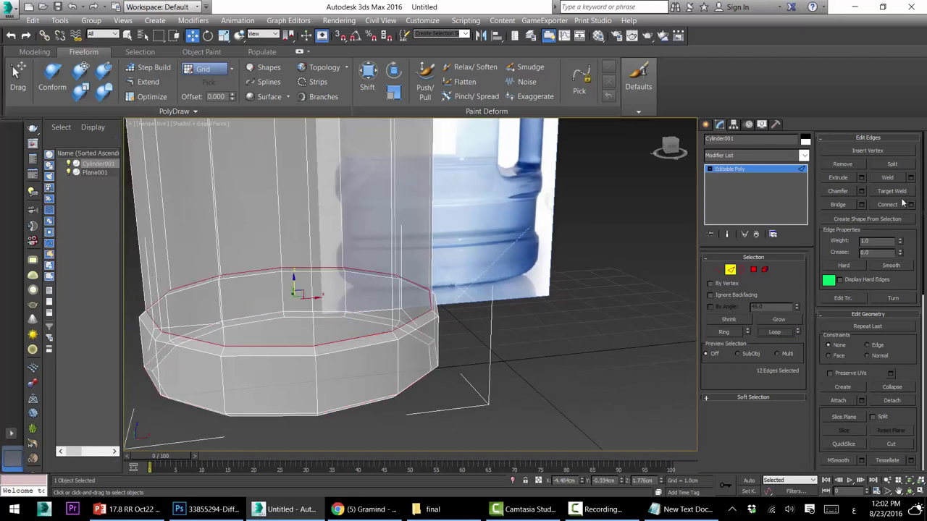
click(861, 191)
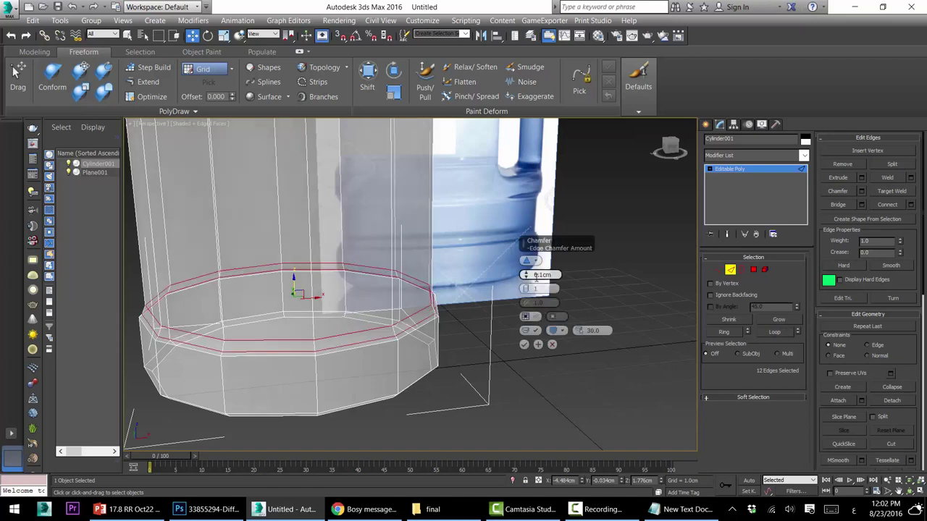
drag(528, 278, 526, 278)
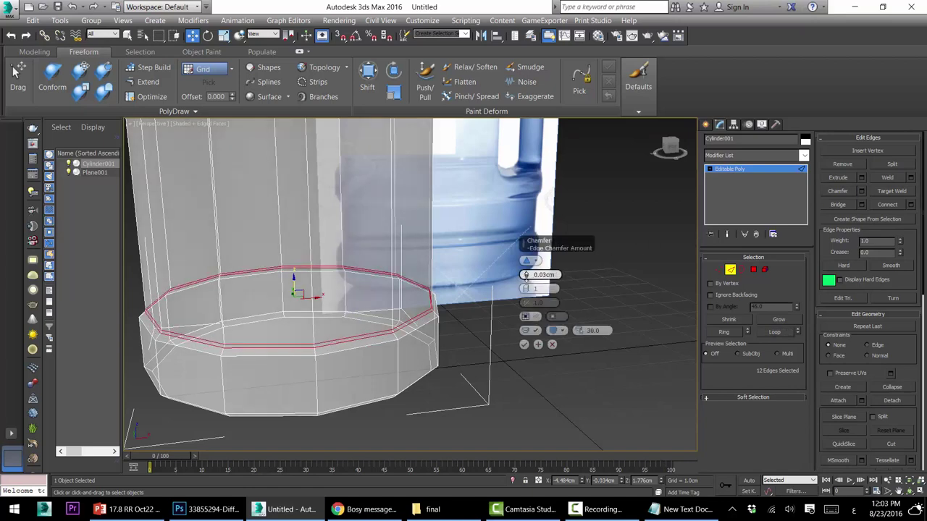
click(526, 287)
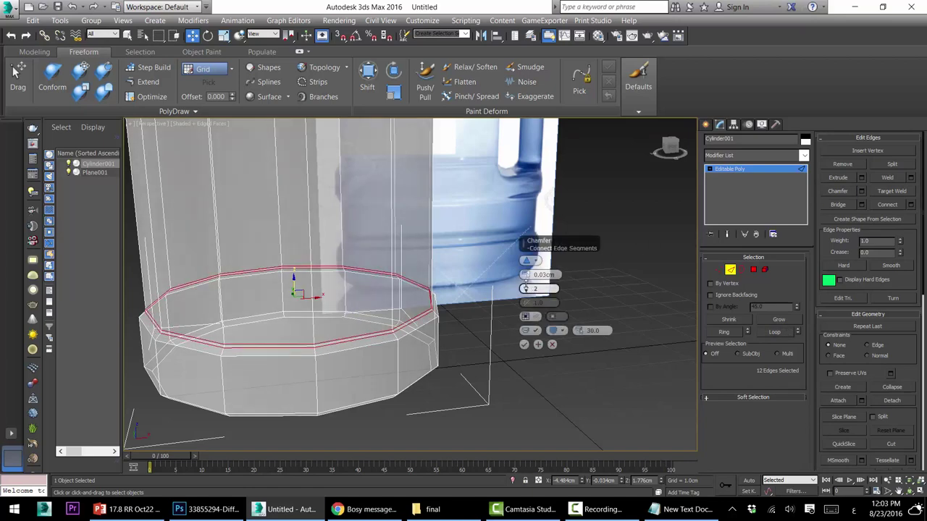
click(525, 344)
Connect the ring of vertical body edges with one segment at slide 94, just above the bottom band
click(430, 284)
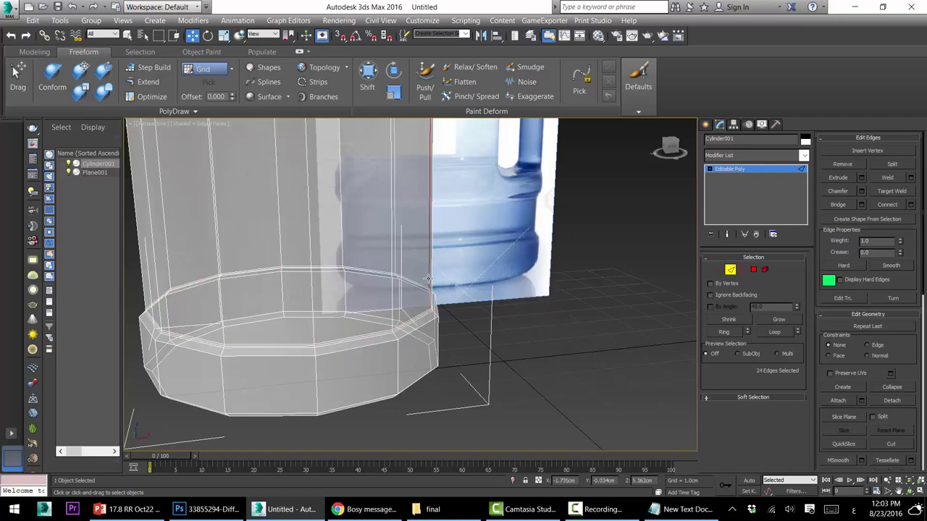
key(f)
scroll(414, 292, up, 4)
scroll(434, 290, down, 1)
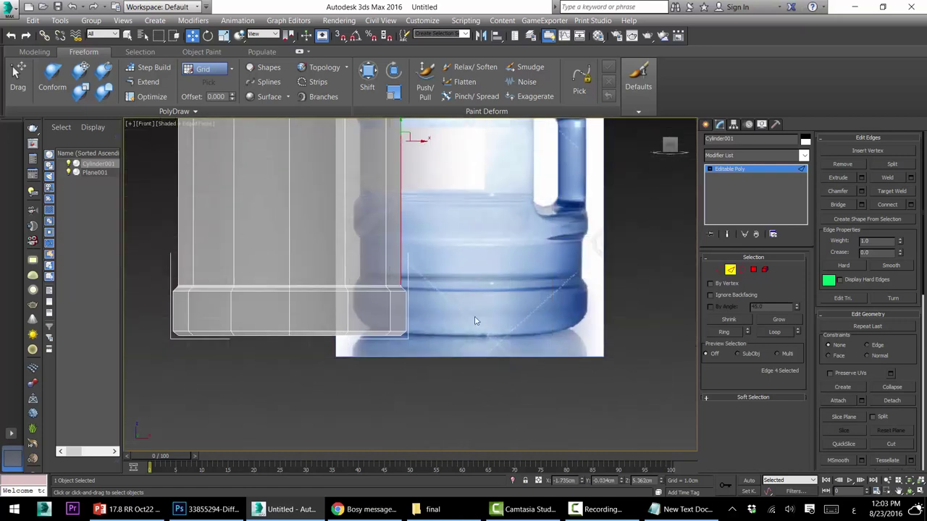
middle_drag(388, 275, 407, 287)
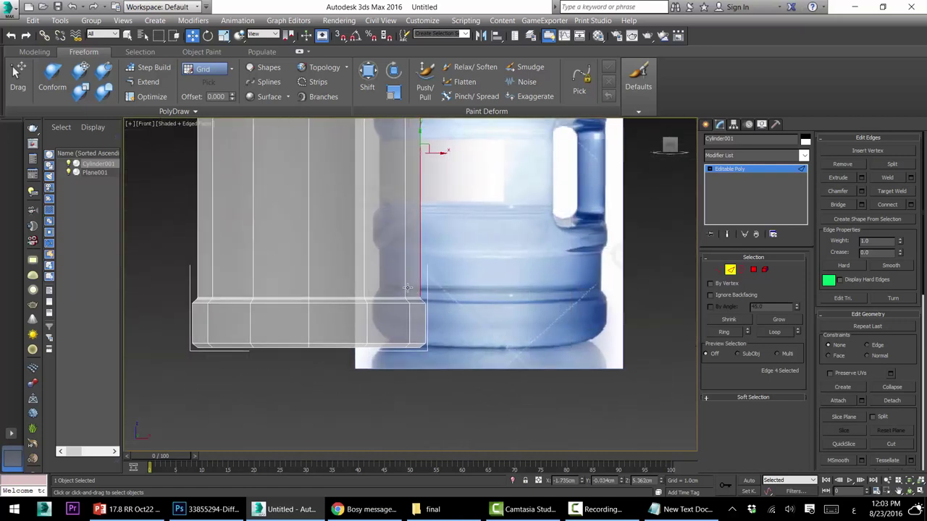
click(723, 332)
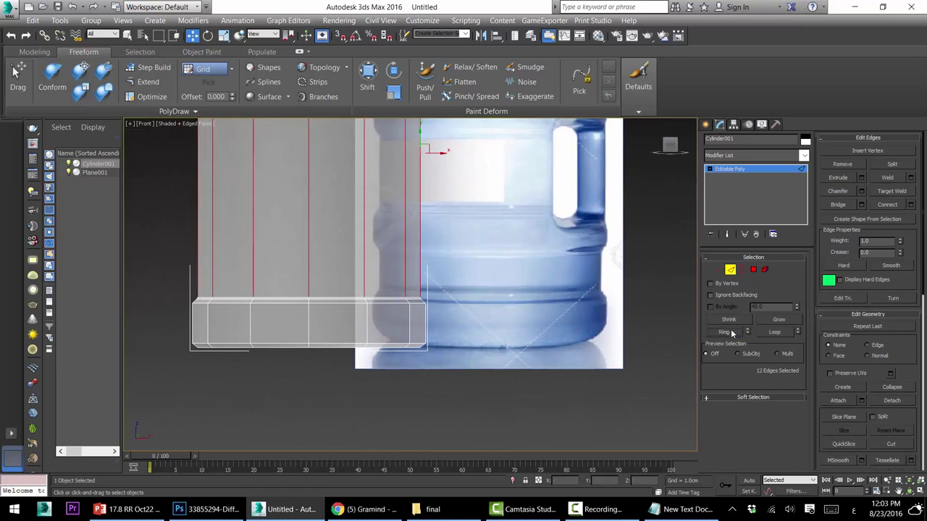
click(911, 206)
drag(525, 289, 548, 508)
drag(520, 389, 521, 420)
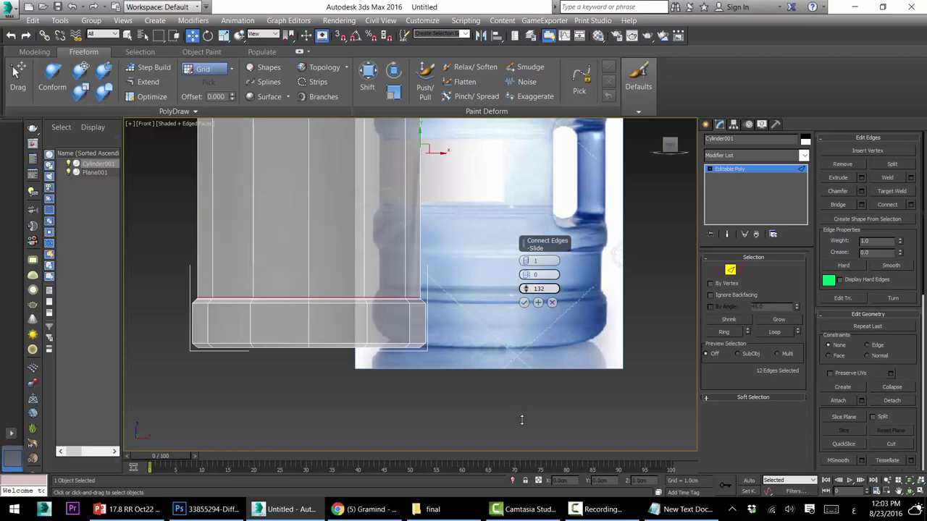
drag(525, 470, 524, 490)
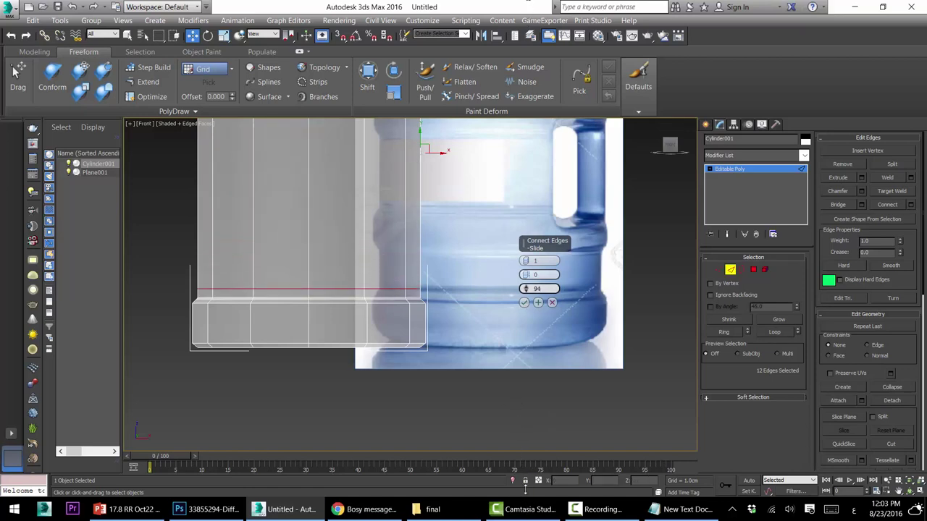
key(Return)
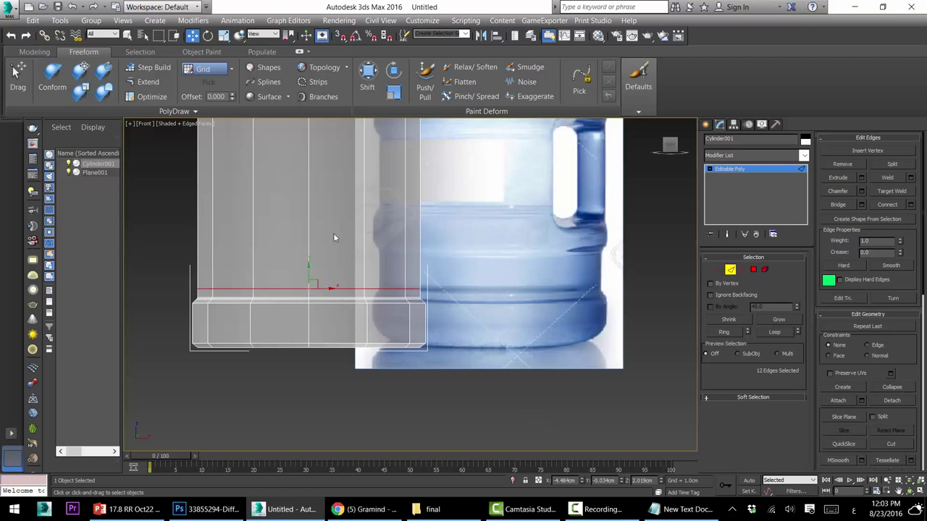
Connect the vertical edges above the new loop with one segment at slide 76 to outline the second band
middle_drag(345, 247, 363, 272)
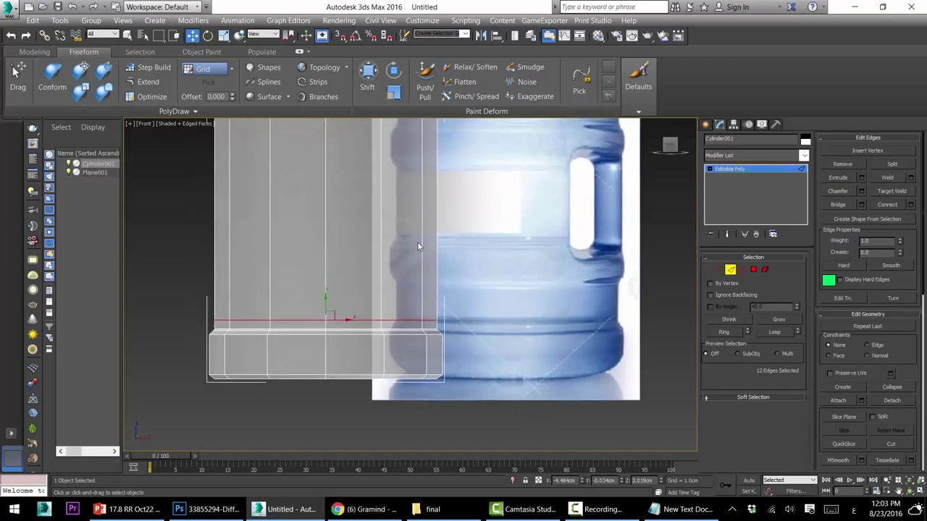
middle_drag(428, 271, 430, 281)
click(430, 281)
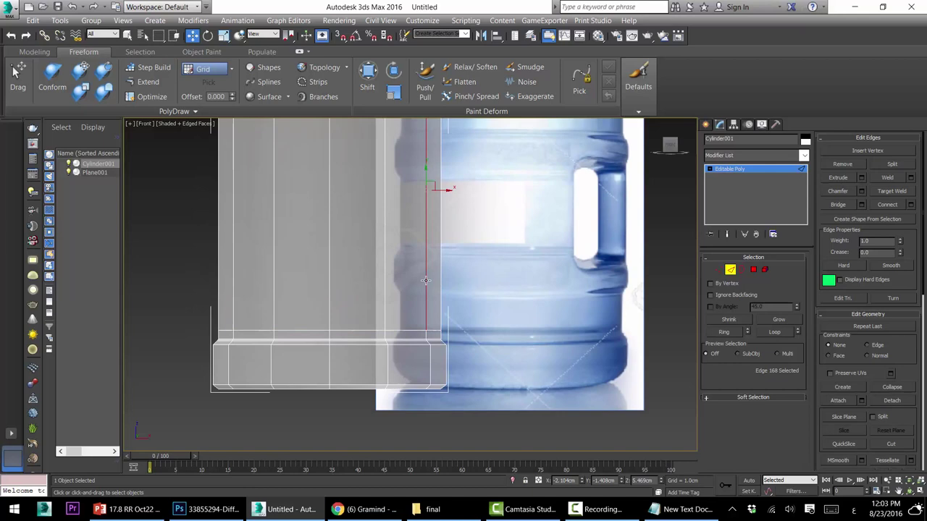
click(723, 331)
click(911, 205)
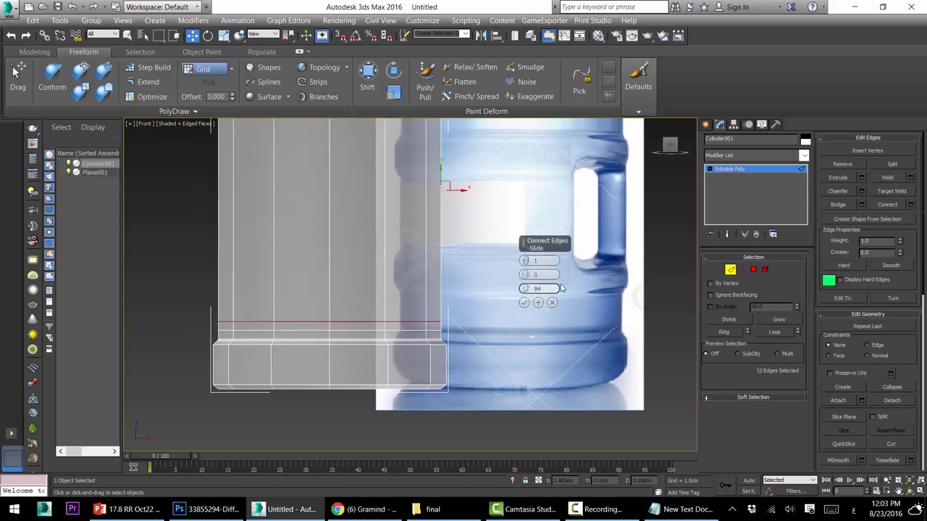
drag(525, 289, 538, 321)
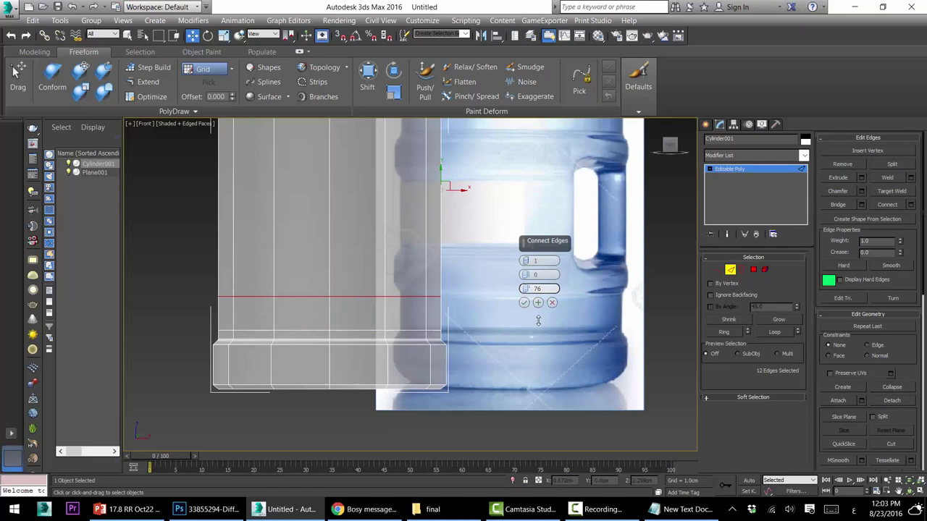
key(Return)
Select the ring of polygons between the two new loops above the bottom band and extrude it by 0.08 cm
click(753, 270)
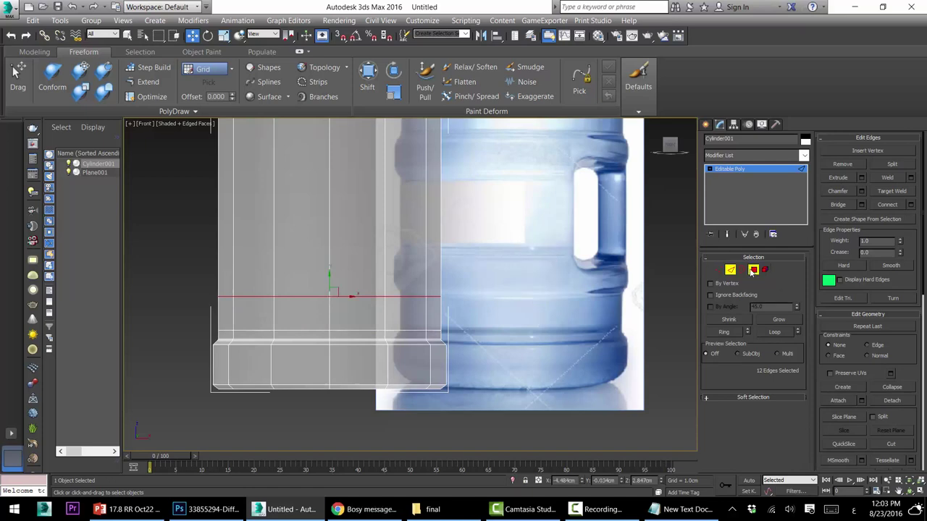
click(434, 316)
shift+click(407, 317)
click(861, 165)
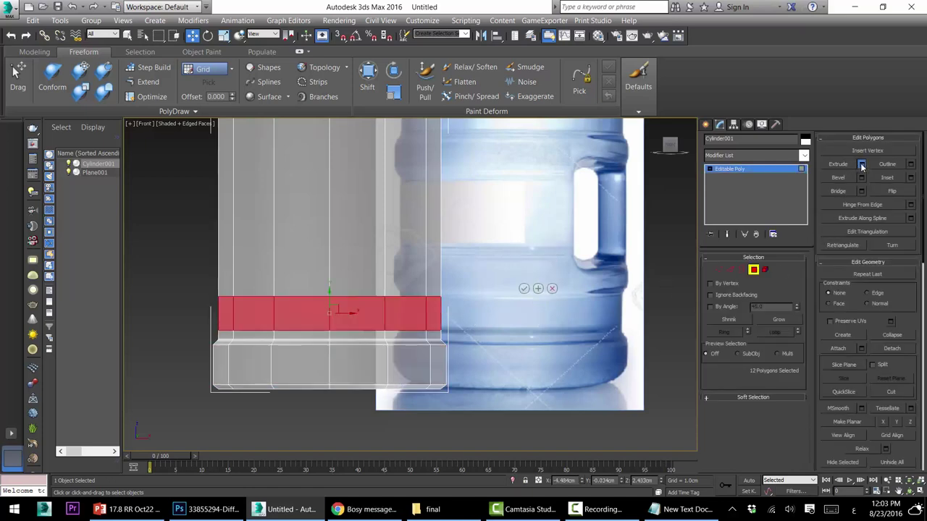
click(920, 491)
middle_drag(239, 183, 277, 181)
scroll(278, 181, up, 5)
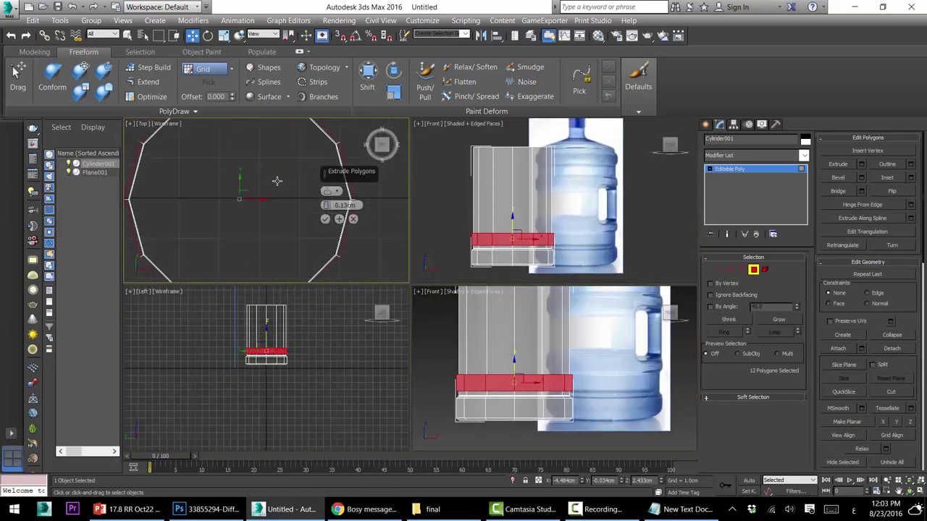
click(327, 209)
drag(327, 205, 328, 208)
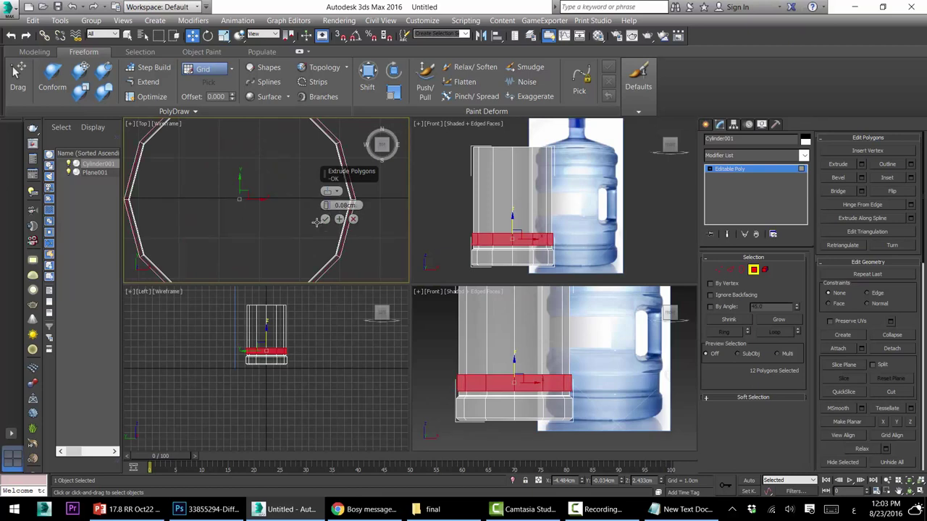
click(325, 219)
middle_click(607, 342)
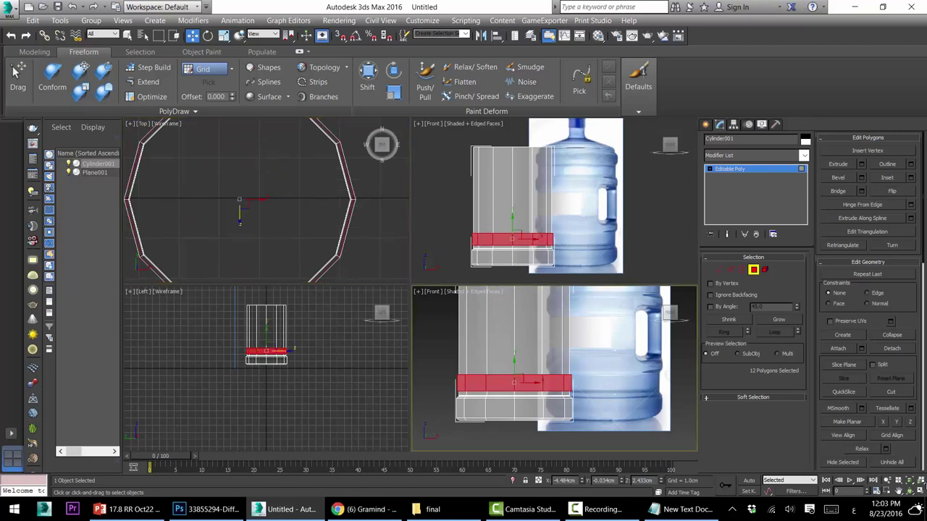
key(alt+w)
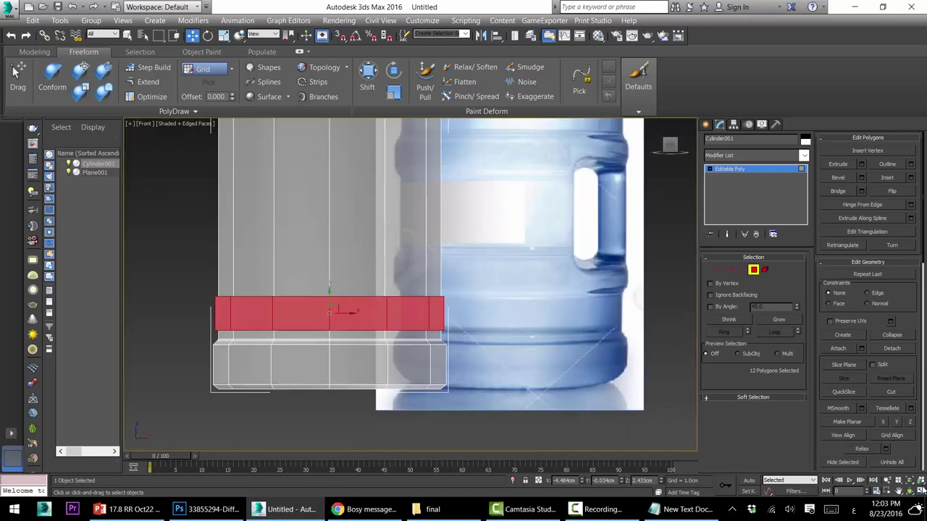
Add a TurboSmooth modifier to the cylinder and check the smoothed shape with edged faces turned off
click(736, 169)
click(738, 156)
click(737, 157)
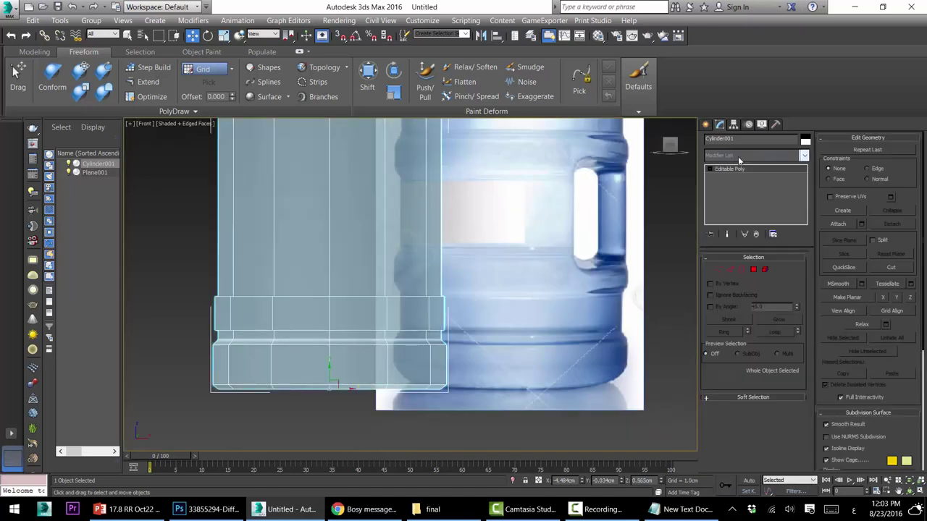
click(739, 158)
text(tu)
key(Return)
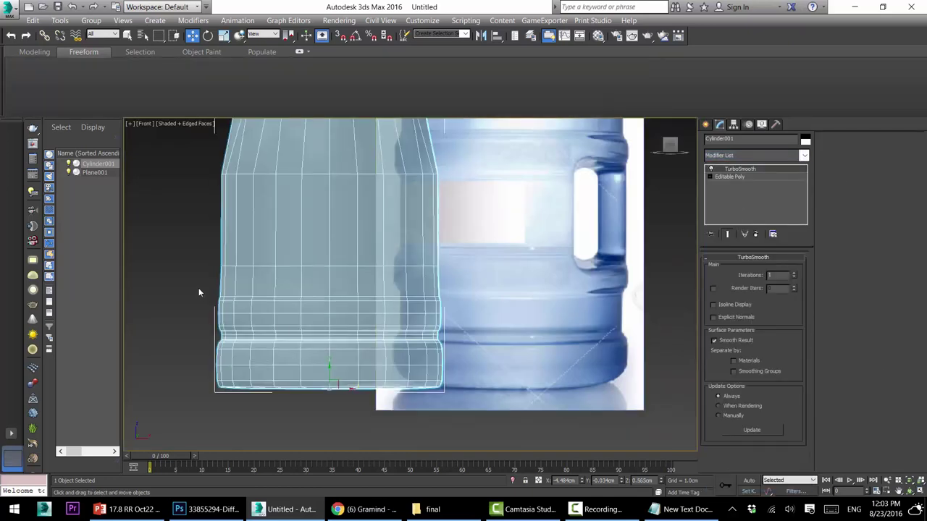
key(F4)
click(211, 272)
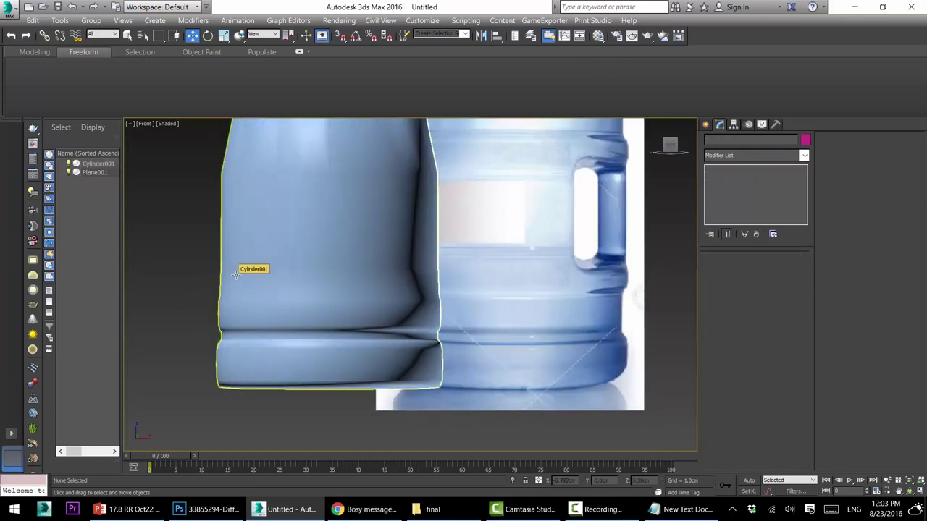
click(235, 274)
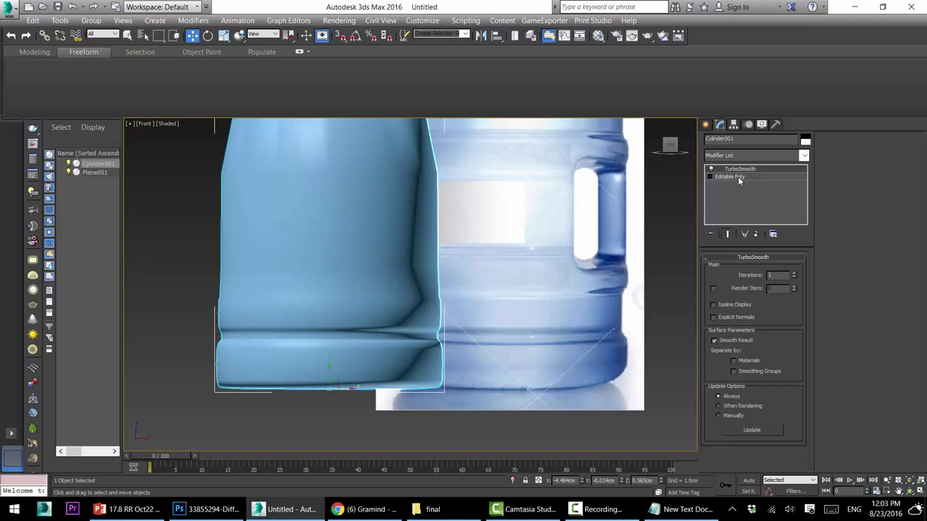
Return to the Editable Poly and chamfer the inner edge loop above the second band by 0.044 cm with 2 segments
click(730, 177)
key(F4)
click(730, 270)
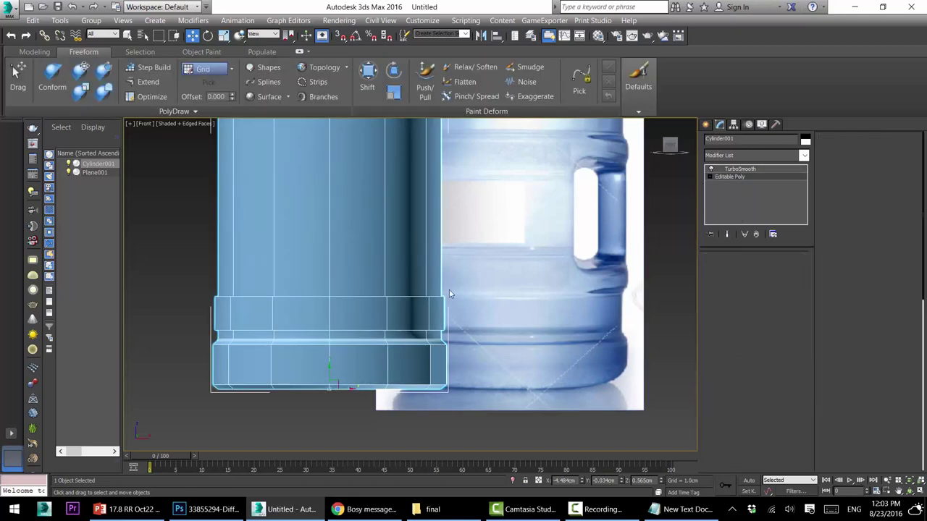
click(402, 298)
click(766, 332)
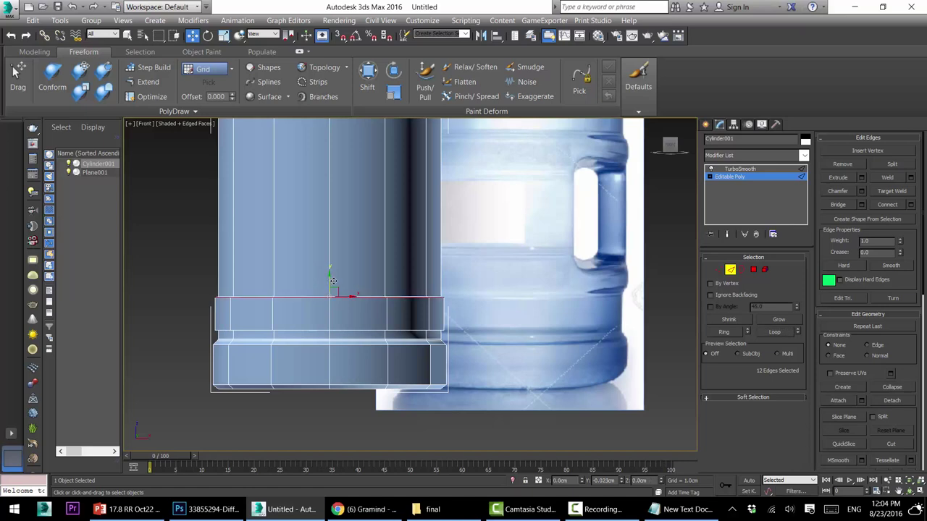
key(p)
alt+middle_drag(348, 290, 389, 340)
scroll(391, 338, up, 2)
click(862, 191)
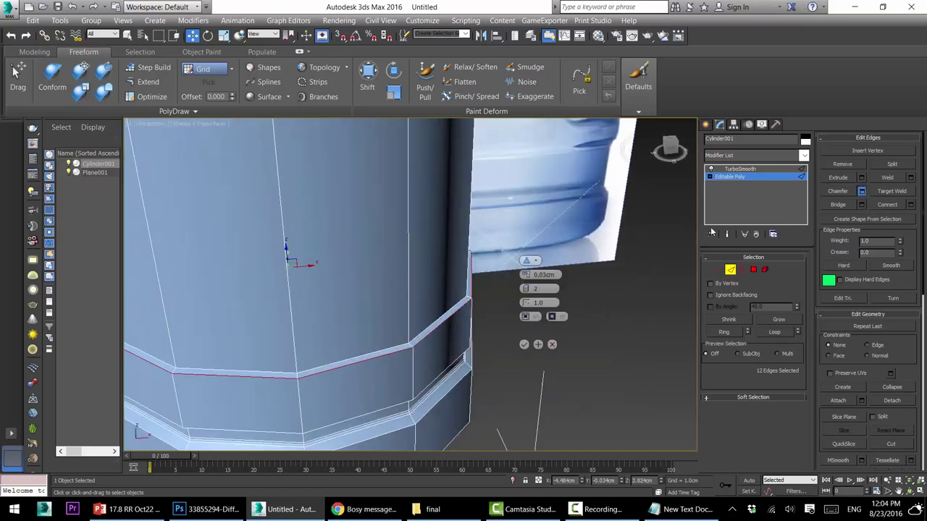
drag(525, 275, 527, 276)
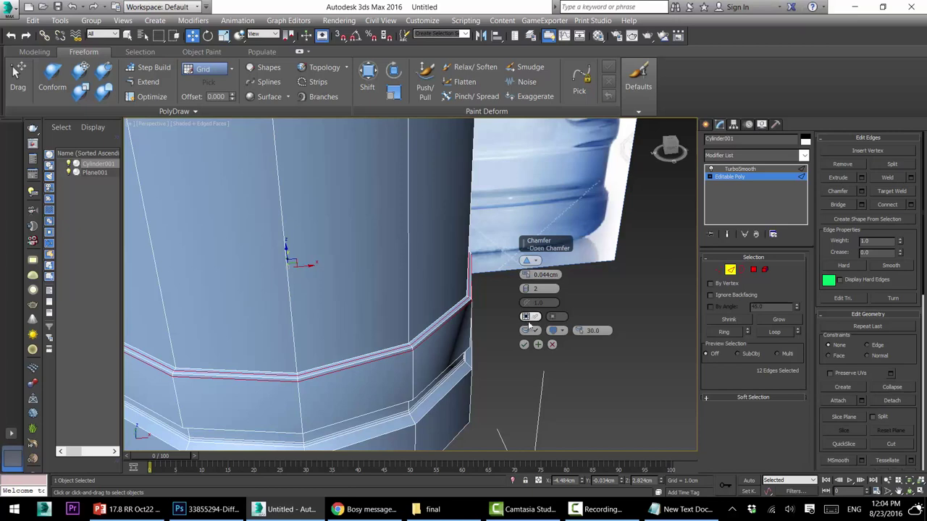
click(524, 345)
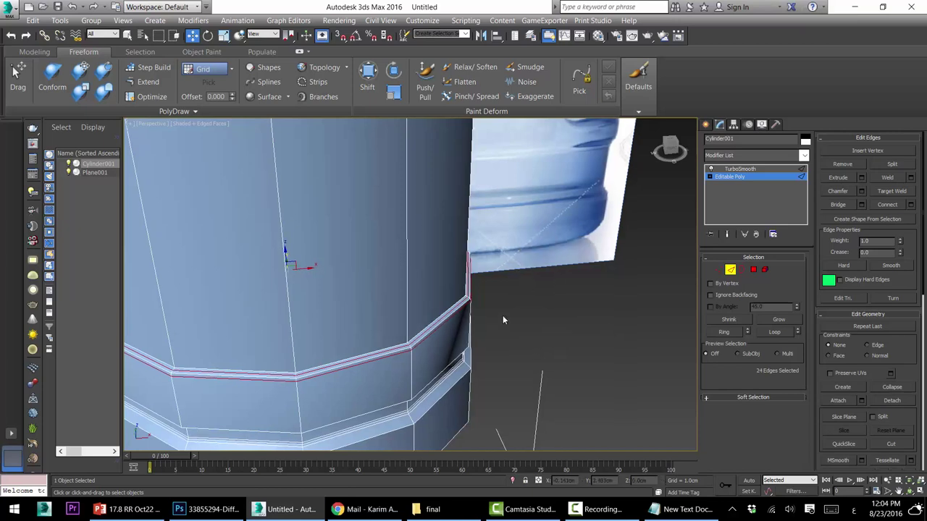
Examine the TurboSmooth result around the two lower bands with edged faces off, comparing it with the reference bottle
alt+middle_drag(483, 305, 457, 292)
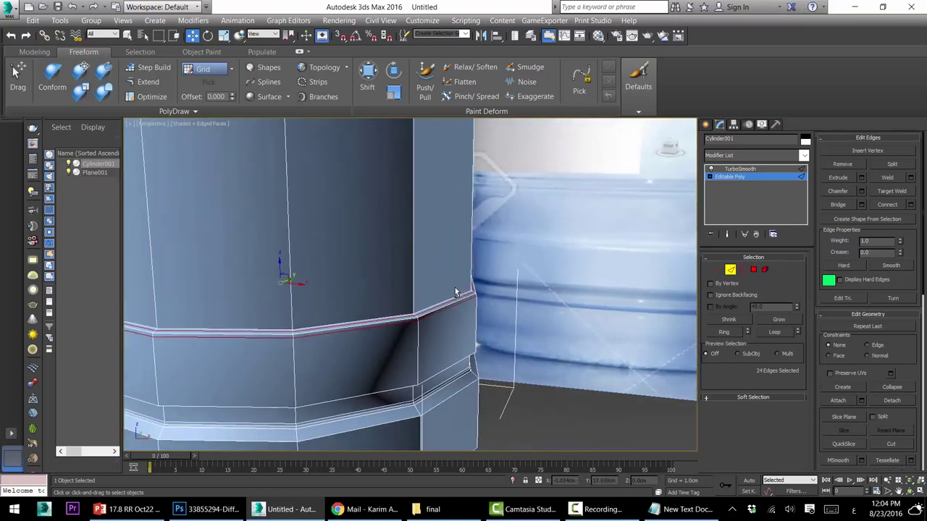
scroll(458, 292, down, 3)
click(735, 169)
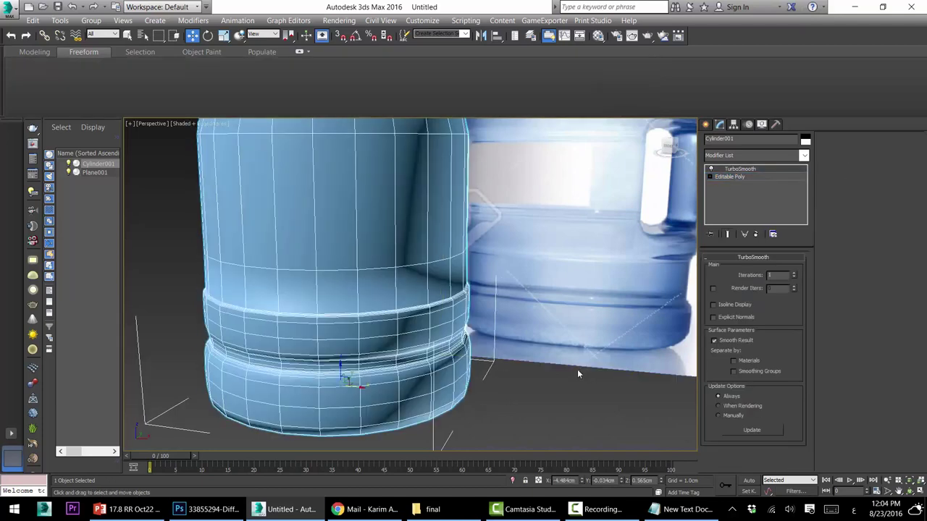
click(577, 369)
key(F4)
click(369, 334)
key(F4)
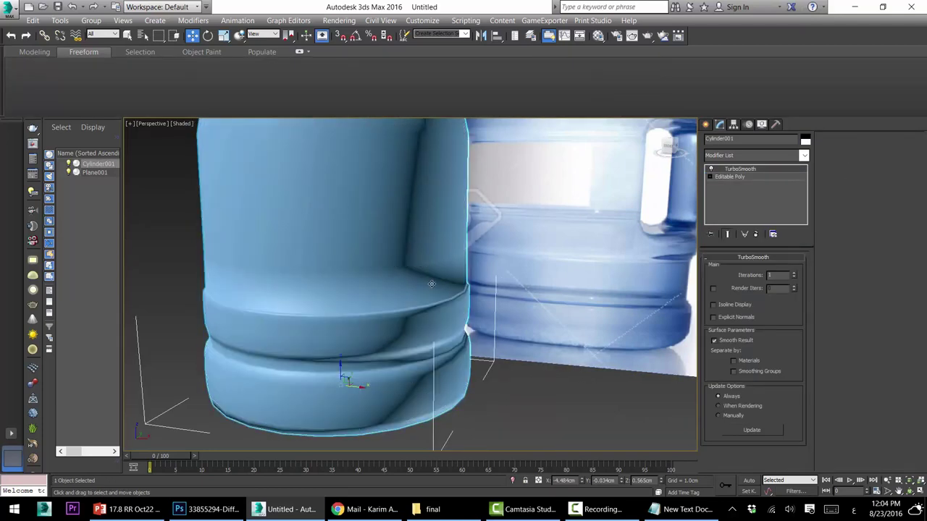
middle_drag(432, 284, 416, 316)
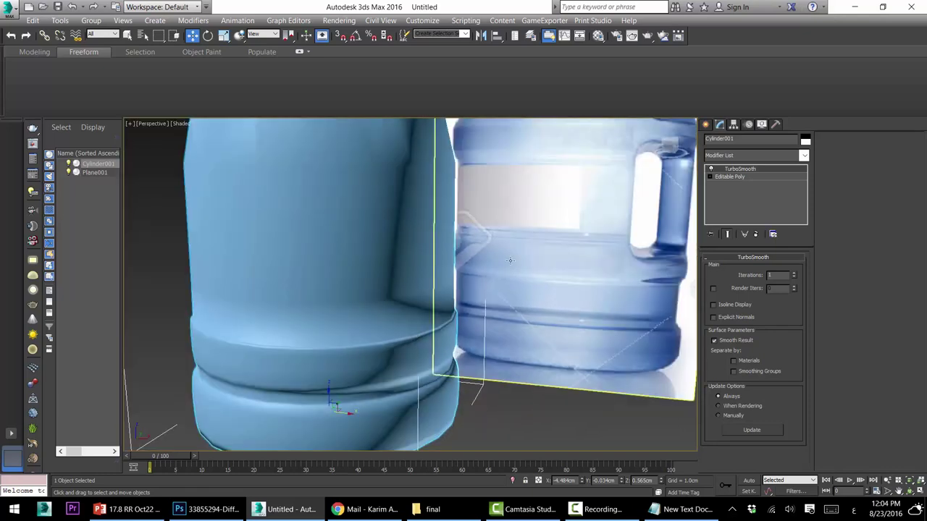
key(f)
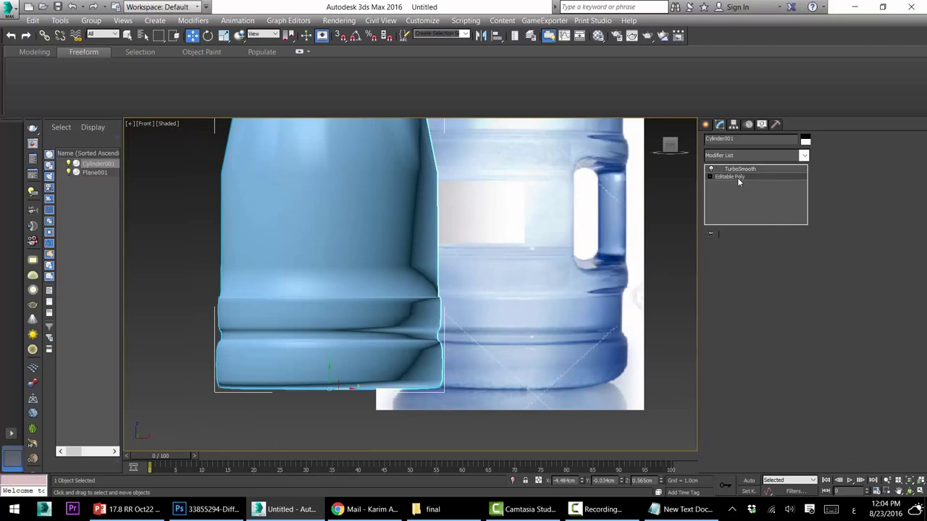
Return to the Editable Poly level and make the cylinder see-through over the reference image in the front view
click(735, 176)
middle_drag(462, 228, 457, 249)
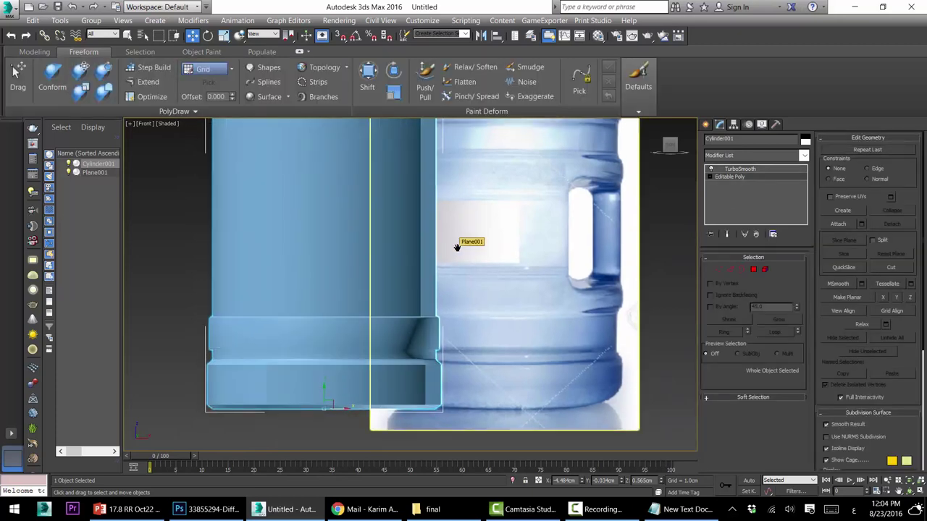
key(alt+x)
middle_drag(397, 247, 427, 251)
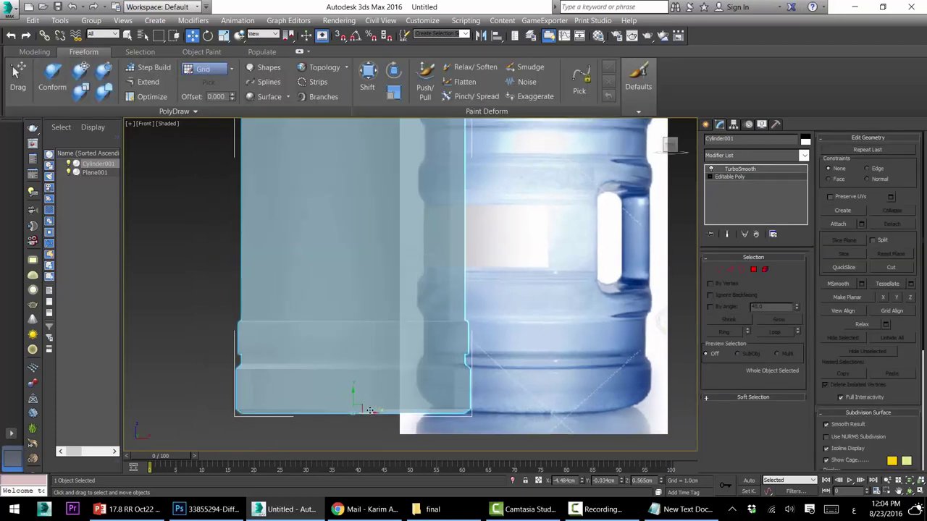
Try shifting the cylinder along X to about -5.674 cm to uncover the reference bottle's bands, and undo the move
drag(369, 411, 321, 411)
key(F4)
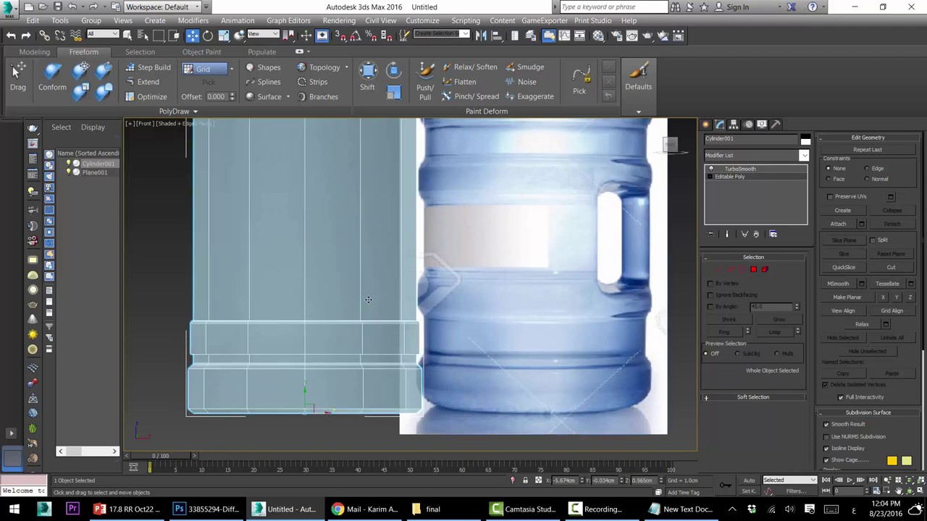
middle_drag(368, 299, 373, 301)
key(ctrl+z)
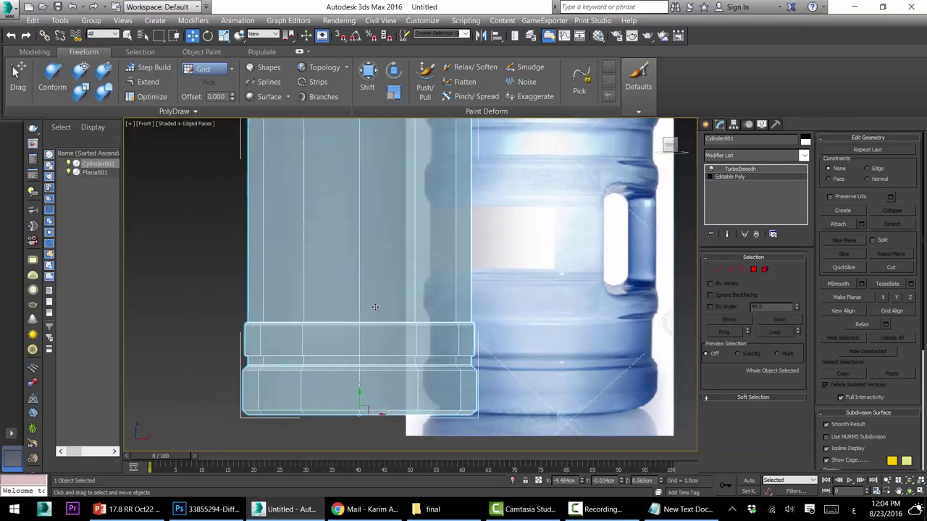
Connect the ring of vertical edges above the second band with one segment at slide 68 to outline the third band
click(729, 269)
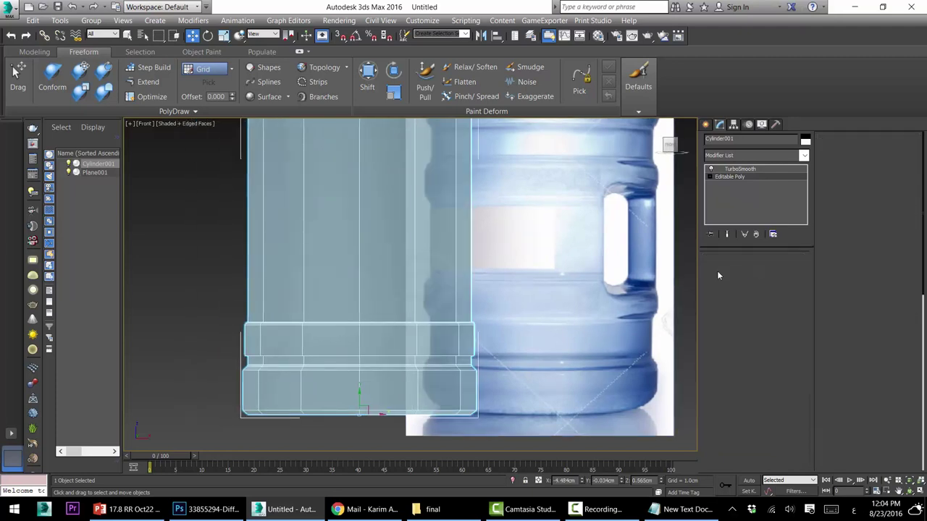
click(455, 261)
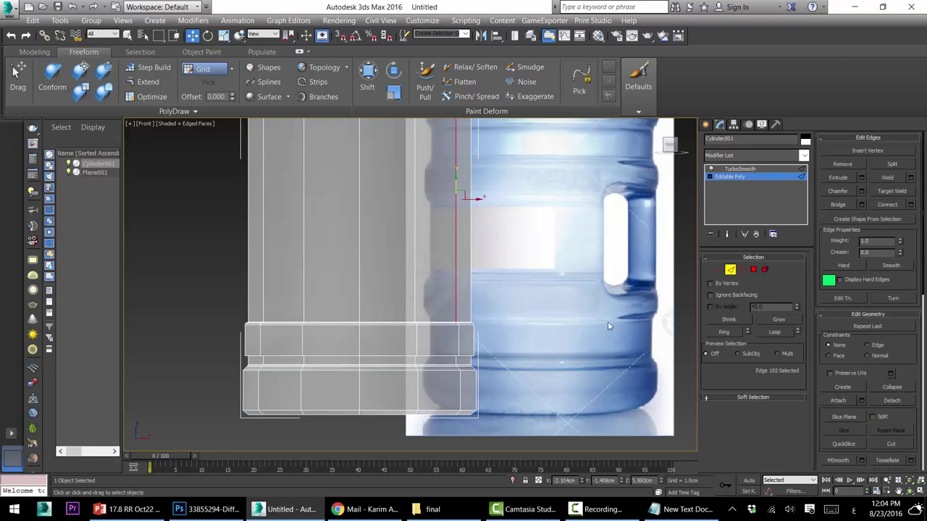
click(724, 332)
click(911, 204)
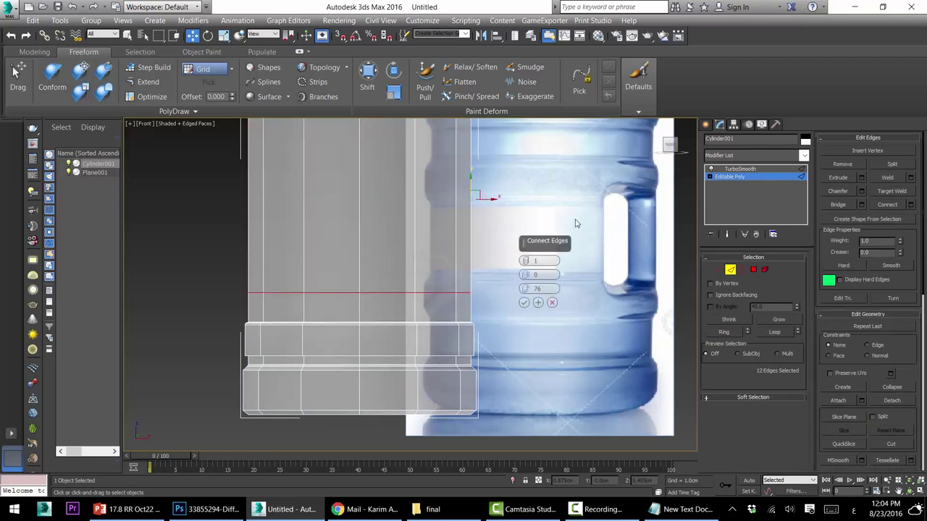
mouse_move(521, 295)
mouse_down()
mouse_move(525, 266)
mouse_move(537, 302)
mouse_up()
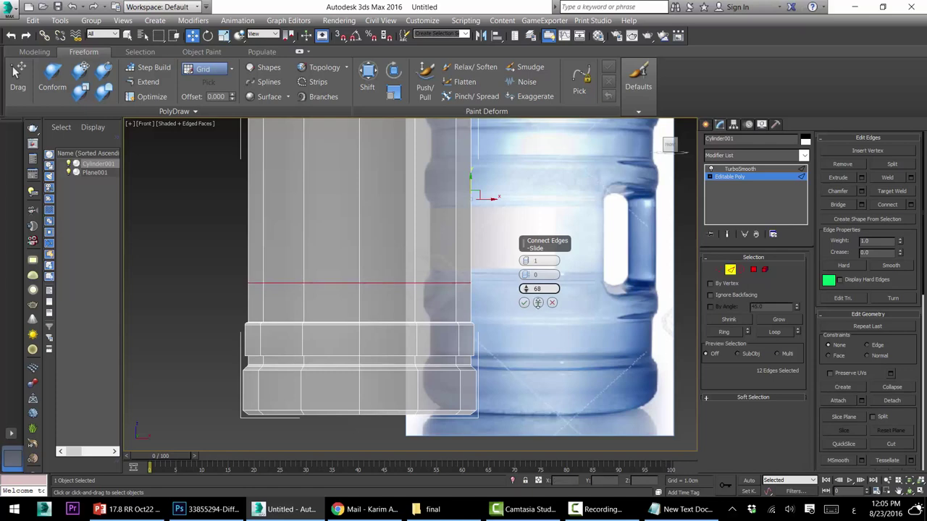
click(538, 302)
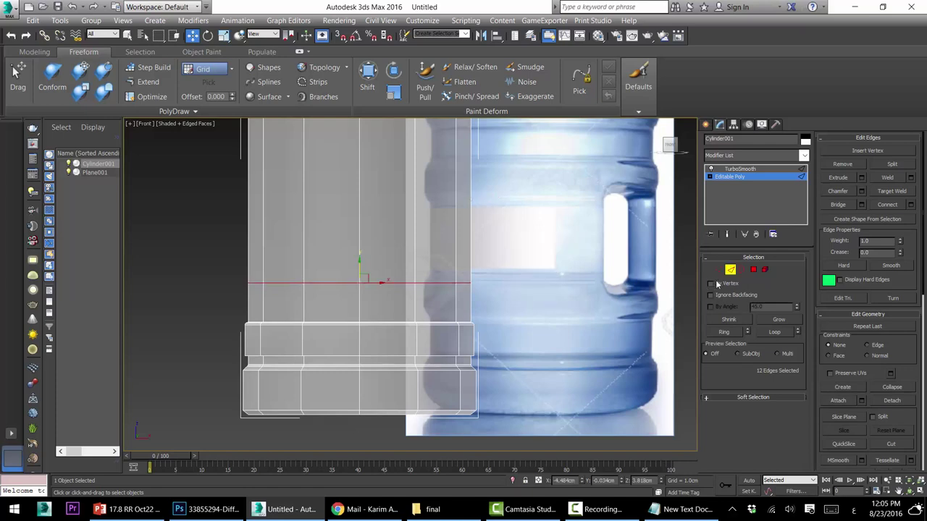
Select the polygon ring directly above the second band and extrude it outward slightly more than the second band
click(754, 270)
click(459, 309)
shift+click(393, 303)
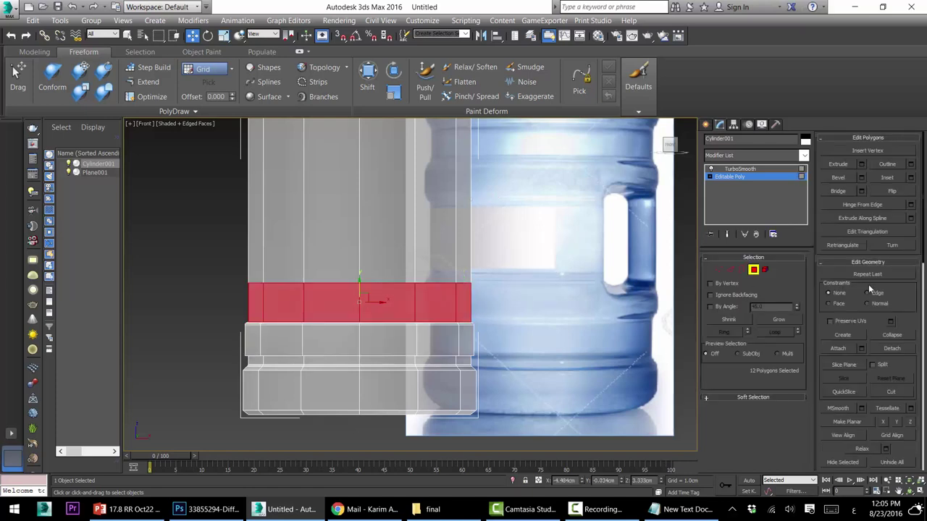
click(862, 164)
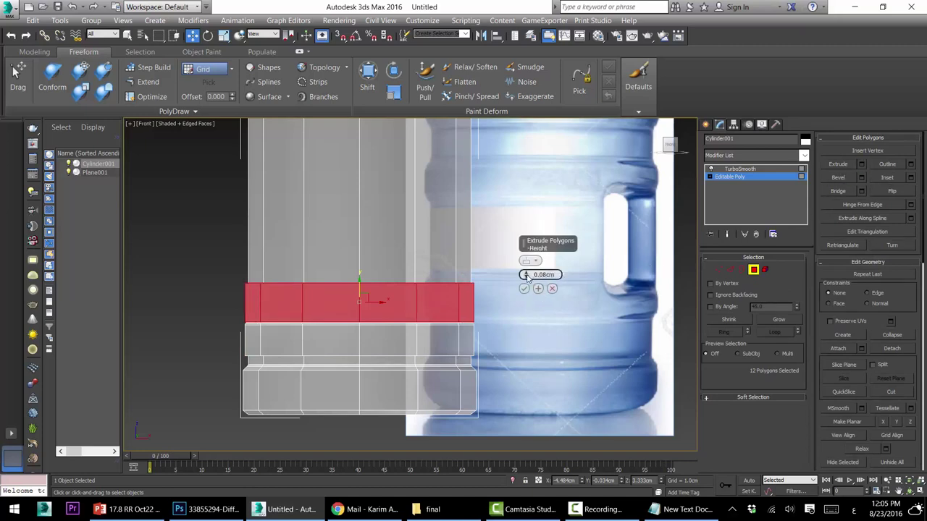
drag(526, 276, 523, 274)
click(524, 288)
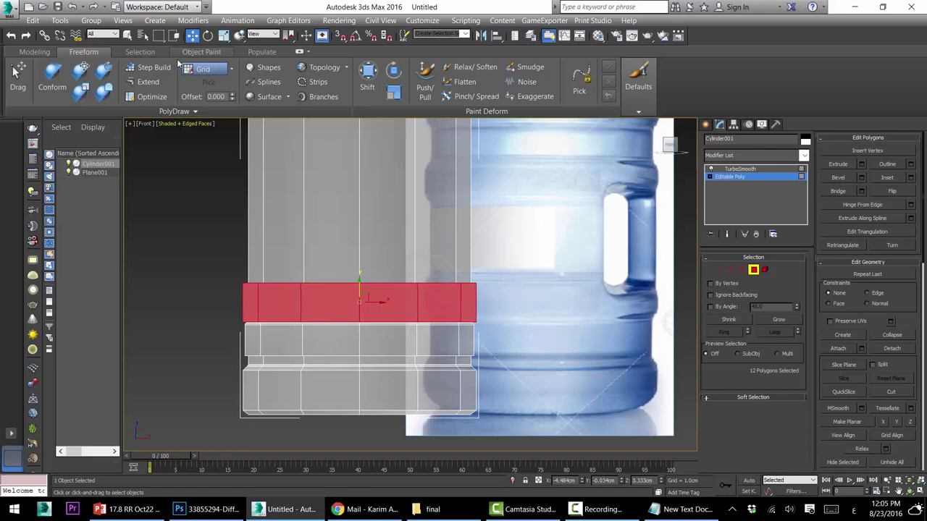
Scale the extruded third band's polygons down vertically so its upper and lower sides slope toward the body
click(224, 36)
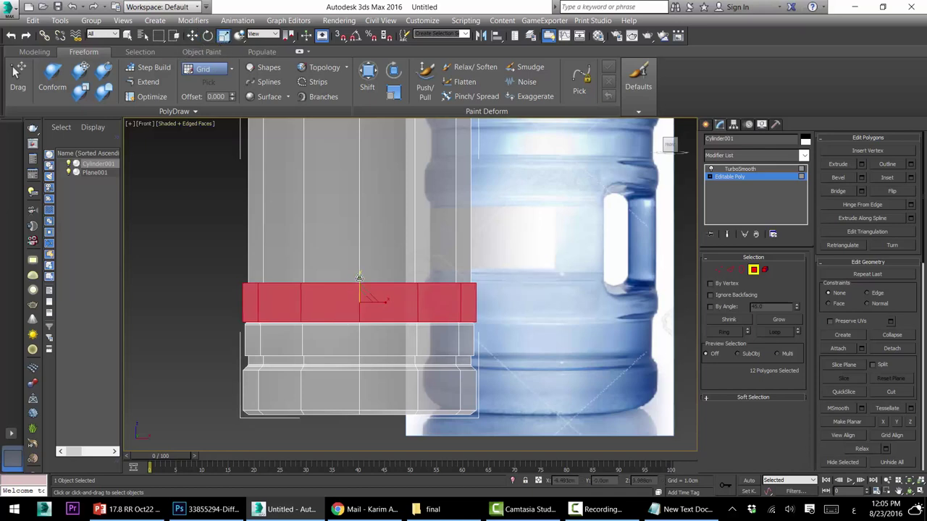
drag(359, 278, 386, 302)
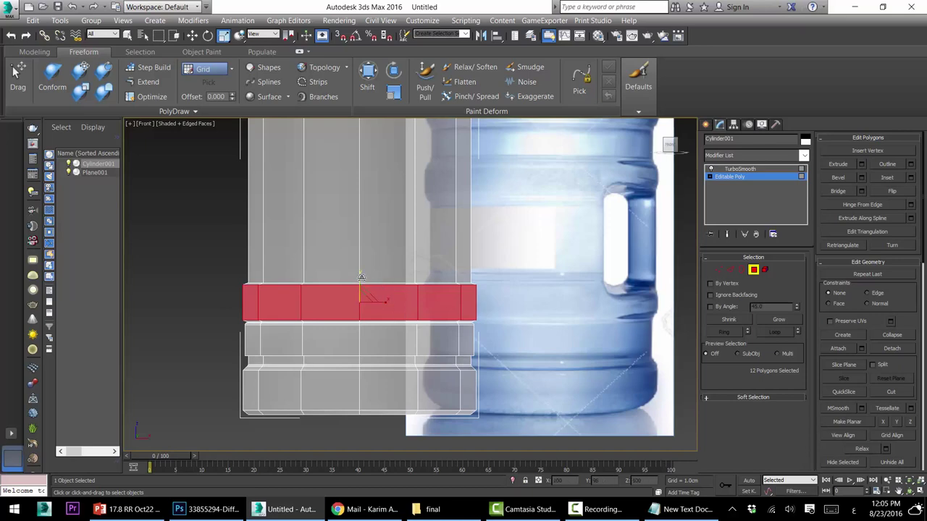
drag(361, 277, 359, 281)
drag(358, 280, 360, 282)
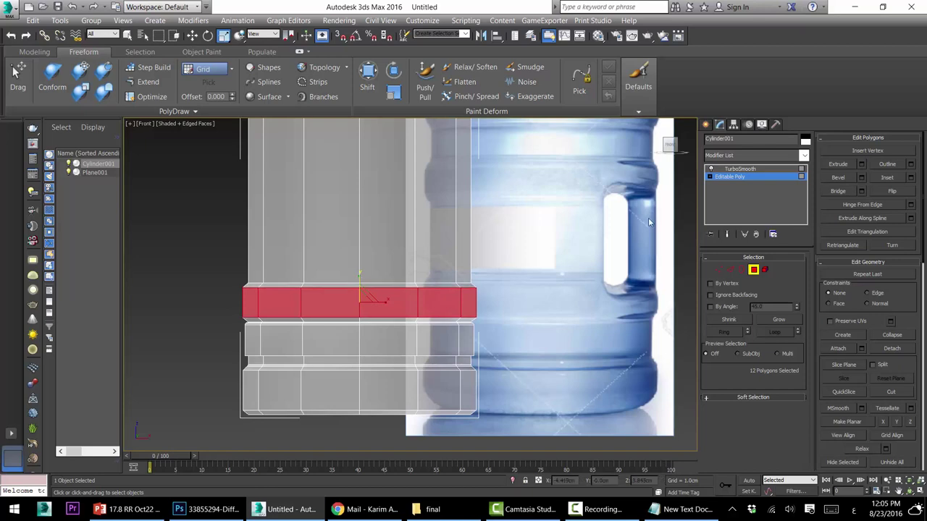
Chamfer the edge loop where the third band's upper slope meets the body
click(742, 169)
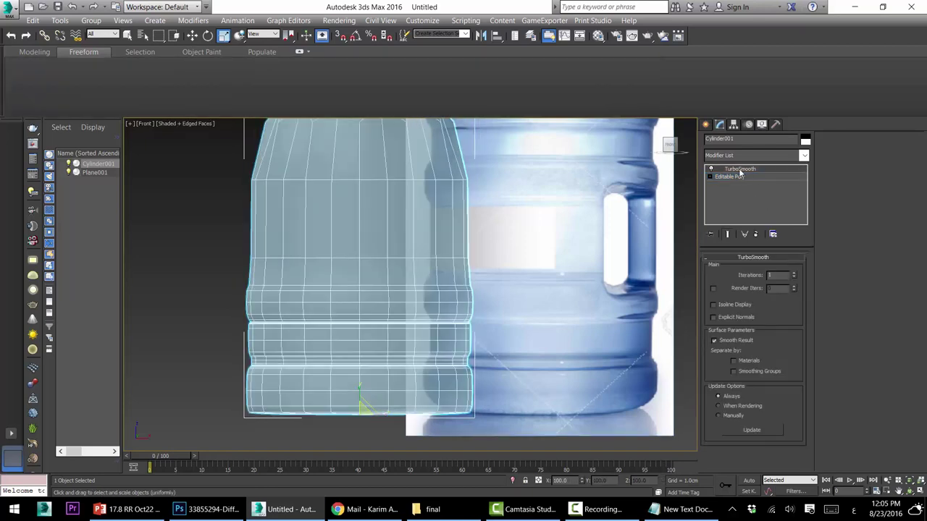
key(alt+x)
click(744, 177)
middle_drag(588, 176, 591, 190)
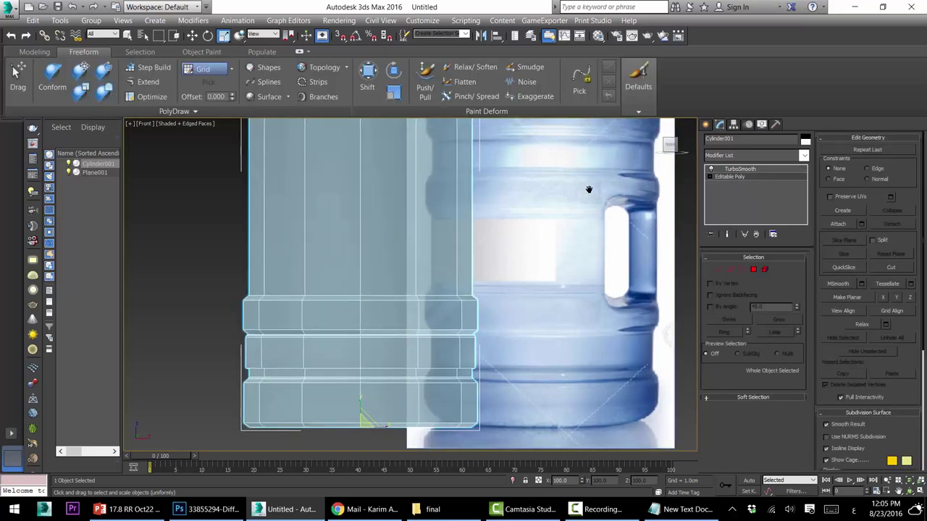
click(730, 269)
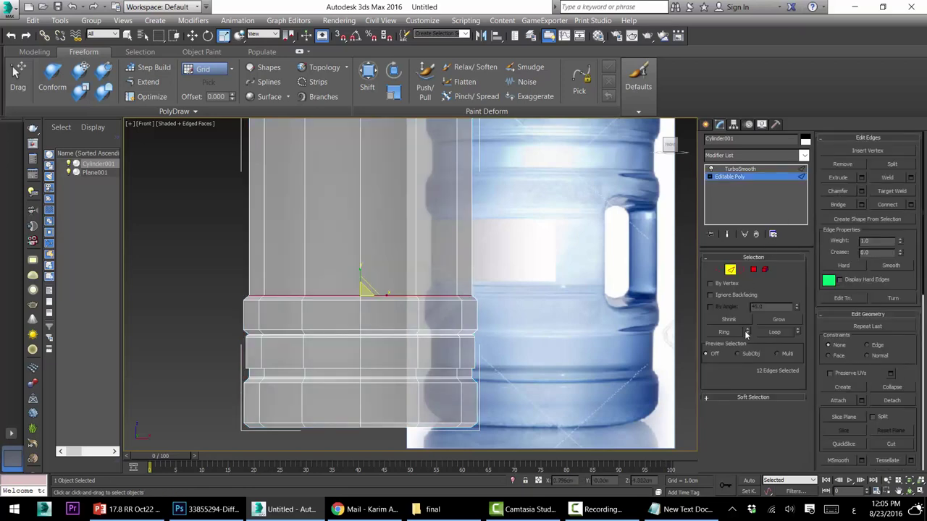
click(861, 191)
click(520, 344)
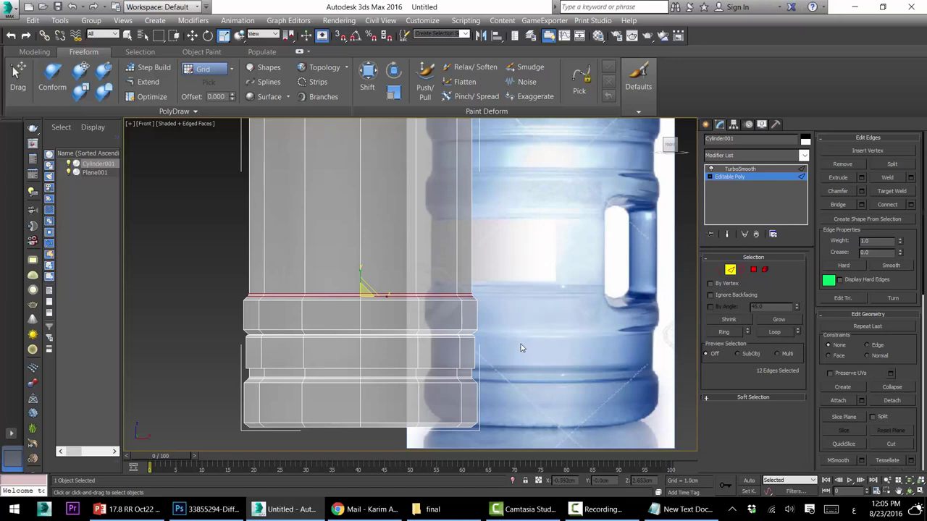
Examine the smoothed bottle with see-through and edged faces turned off
click(738, 177)
click(742, 170)
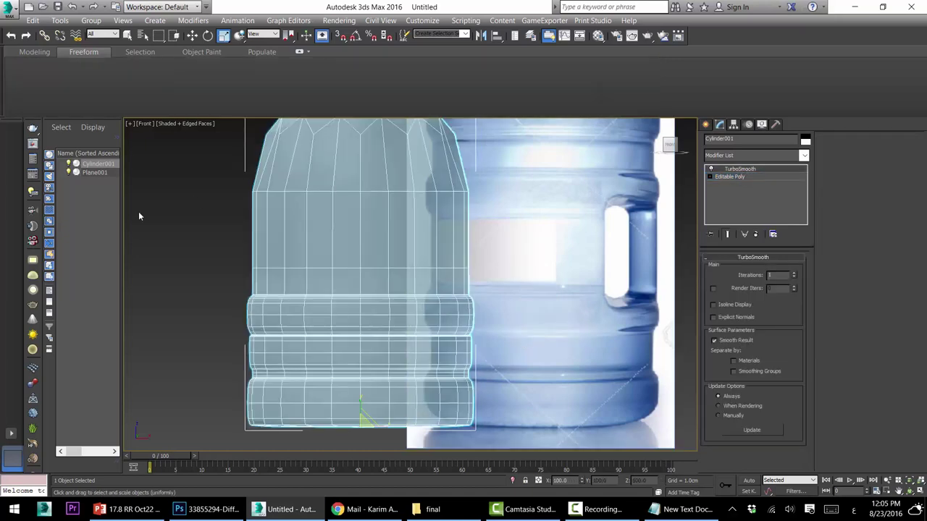
click(139, 211)
key(F4)
click(393, 285)
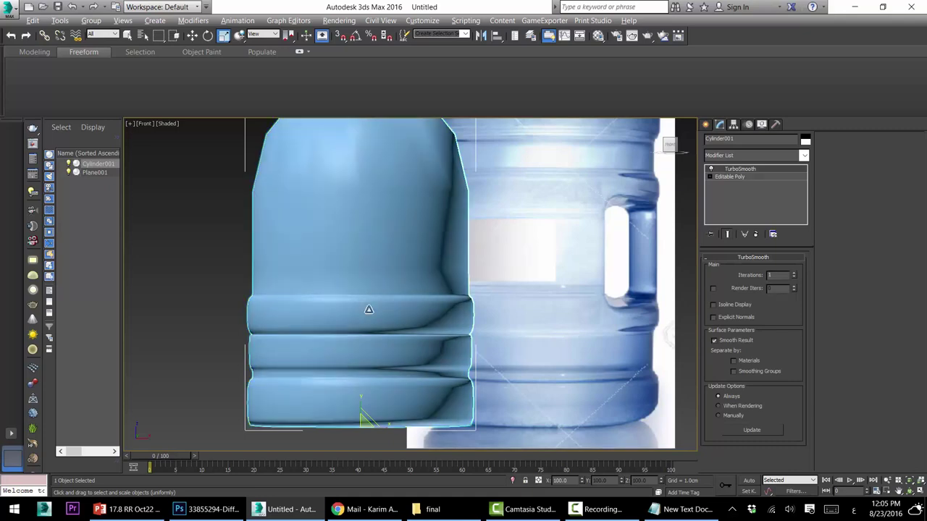
Try shifting the vertices on one side of the second band slightly inward in wireframe view, and undo the move
click(716, 177)
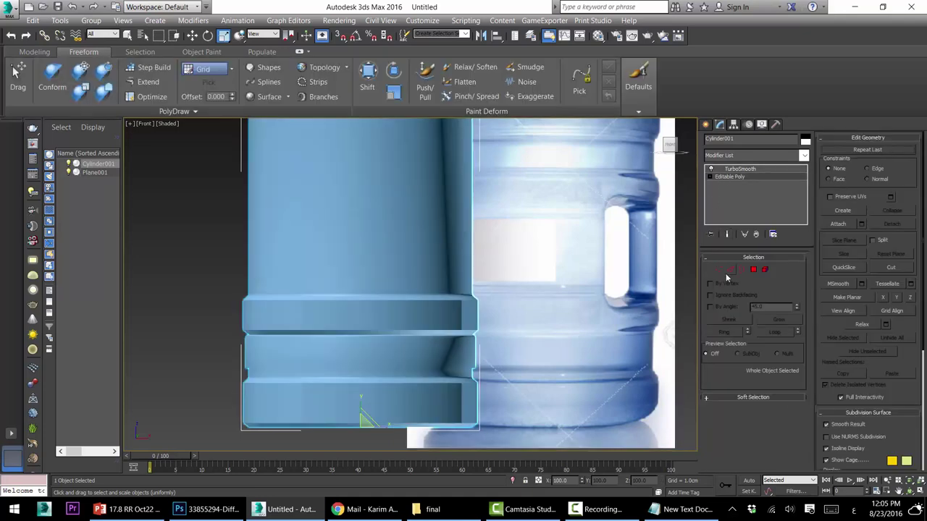
click(730, 269)
key(F3)
scroll(446, 351, up, 4)
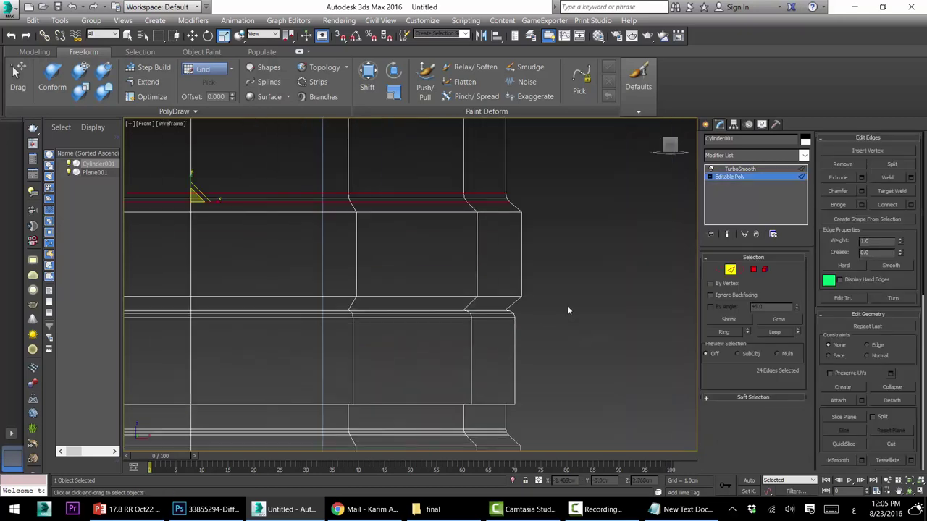
click(718, 271)
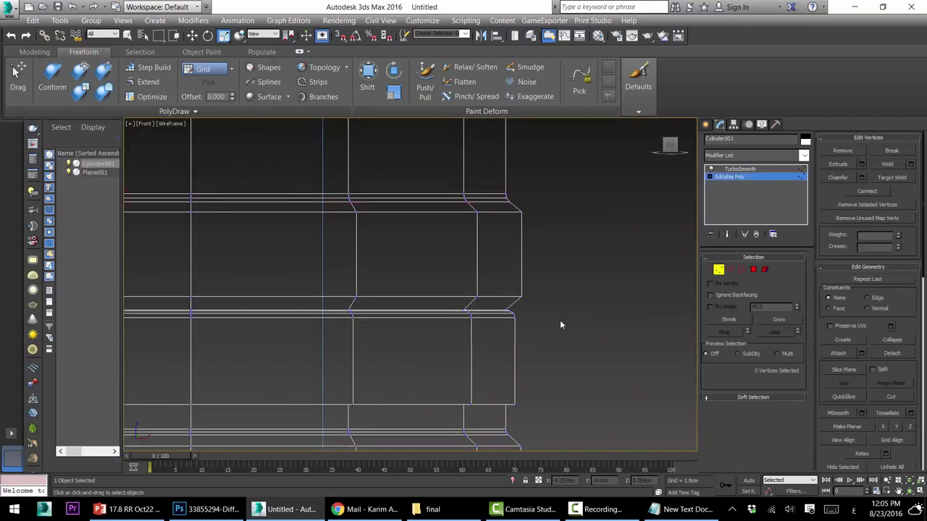
scroll(577, 286, up, 4)
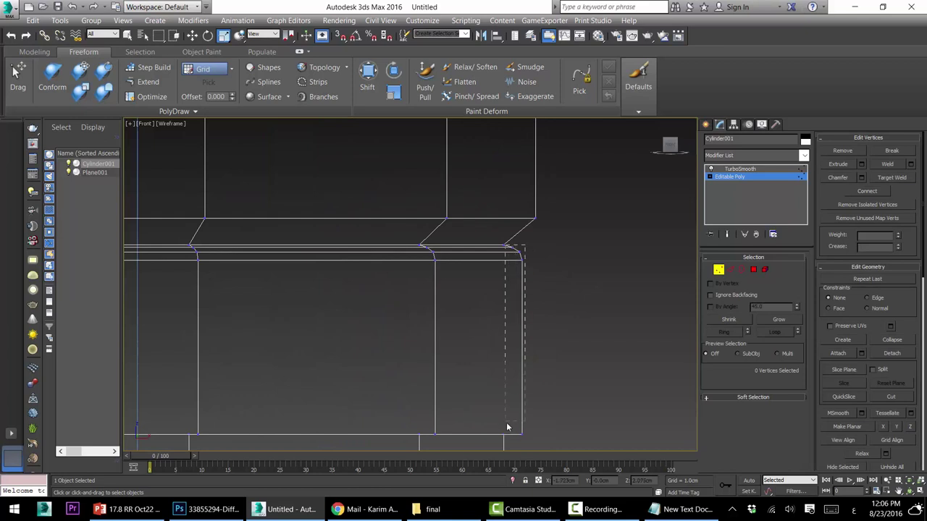
drag(507, 427, 510, 447)
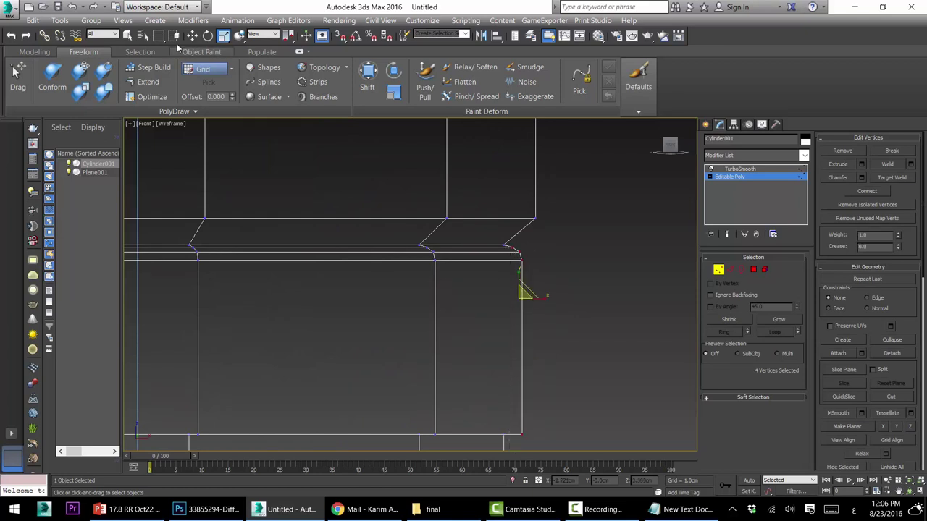
click(192, 36)
middle_drag(389, 281, 603, 268)
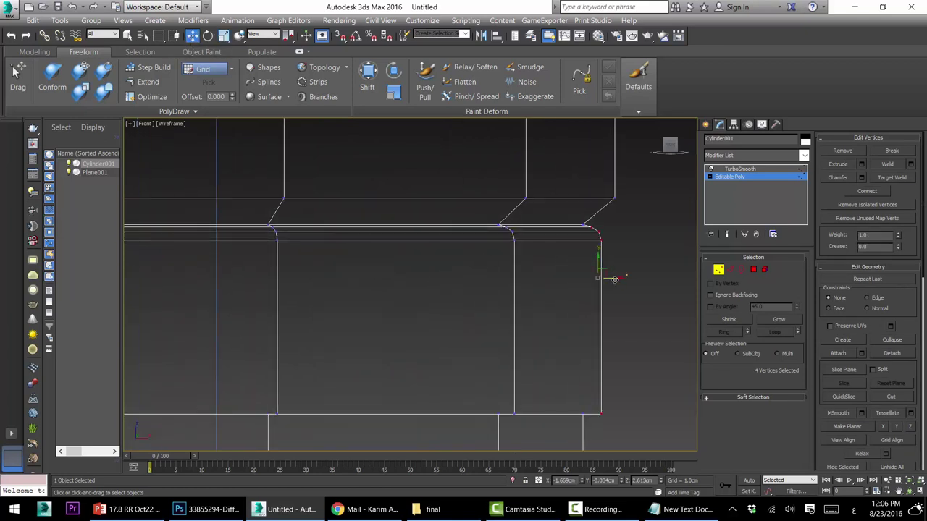
drag(615, 280, 610, 279)
key(ctrl+z)
scroll(611, 271, down, 3)
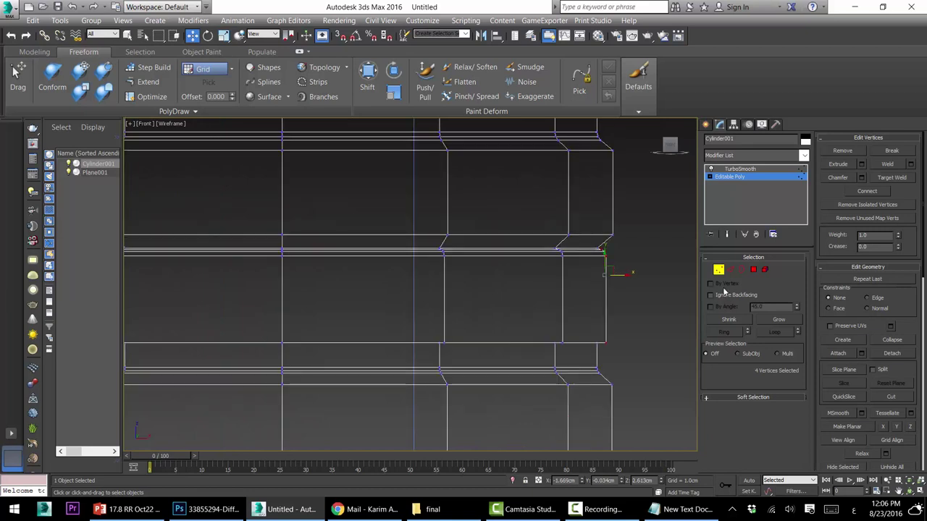
Select the second band's polygon ring plus the two narrow rings above it and scale them uniformly inward toward the body
click(753, 270)
click(453, 305)
shift+click(581, 288)
scroll(592, 262, up, 2)
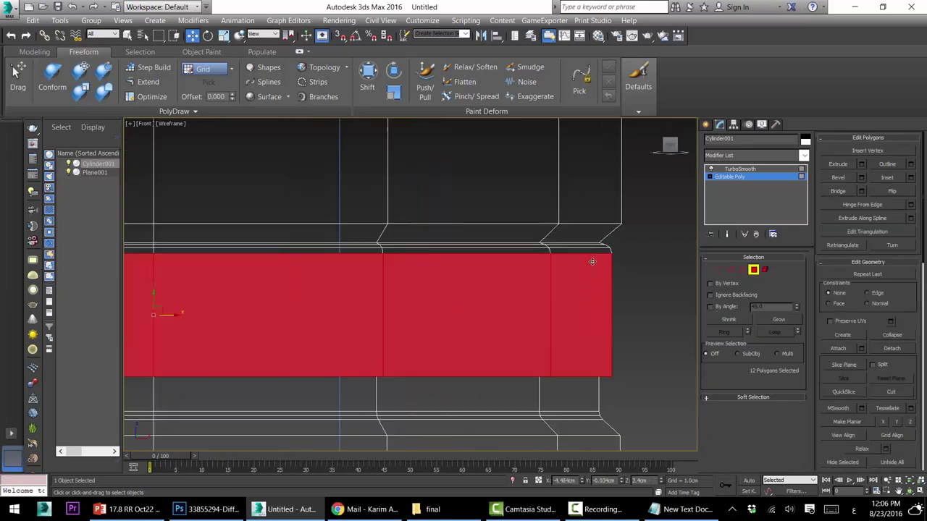
shift+click(486, 250)
scroll(555, 252, up, 3)
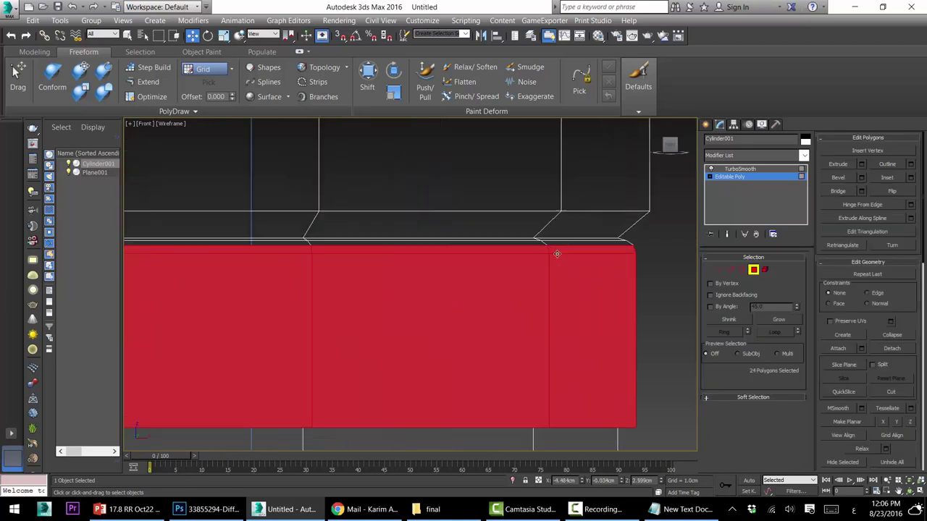
ctrl+click(607, 239)
shift+click(508, 237)
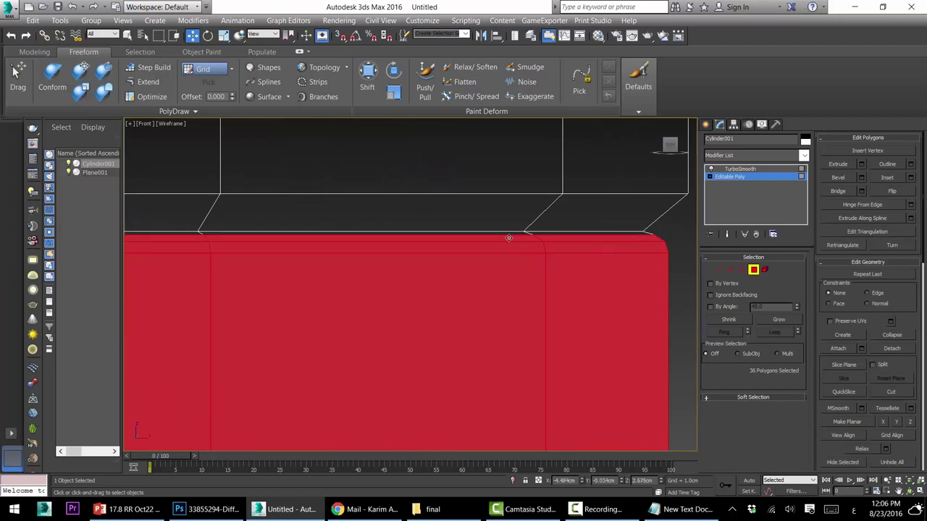
click(223, 36)
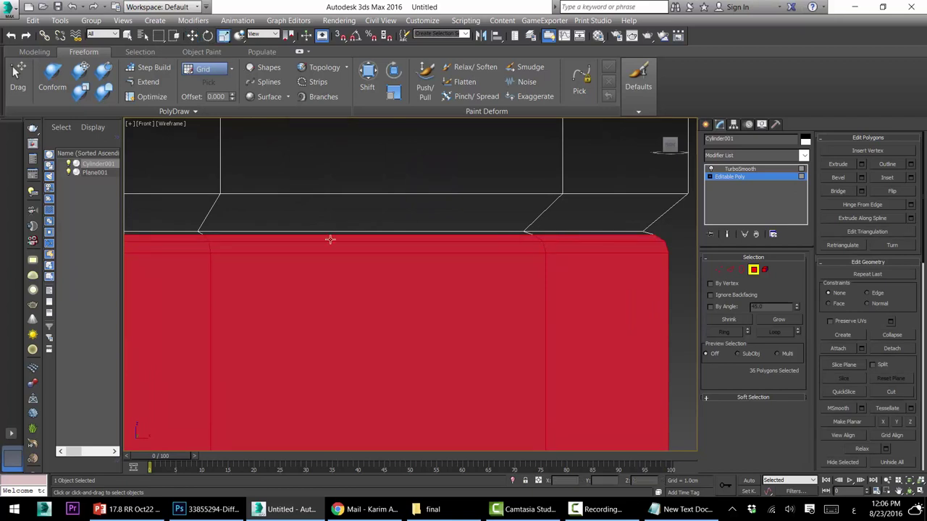
scroll(327, 239, down, 3)
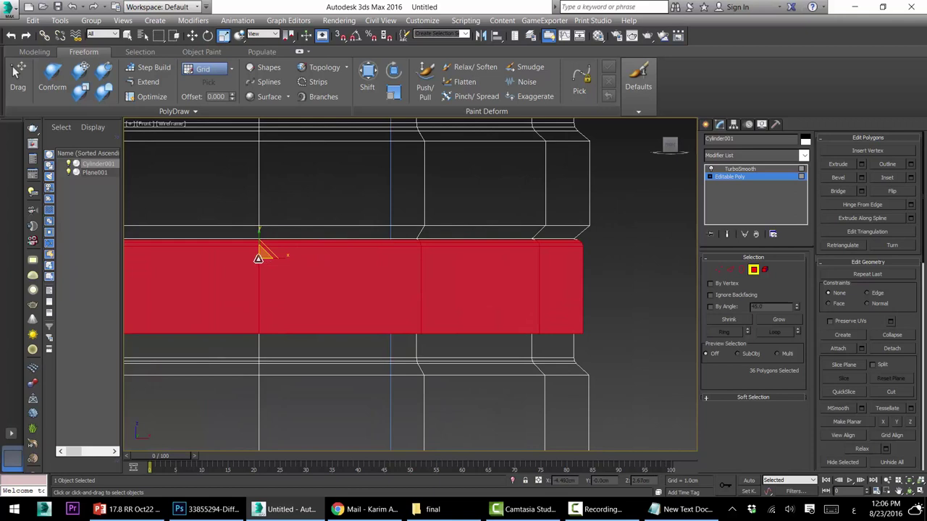
click(257, 259)
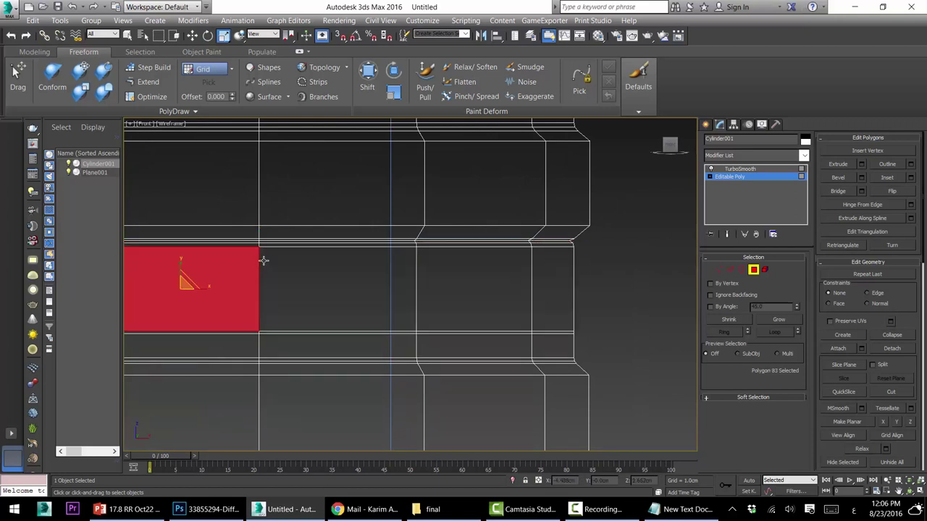
key(ctrl+z)
drag(260, 255, 261, 260)
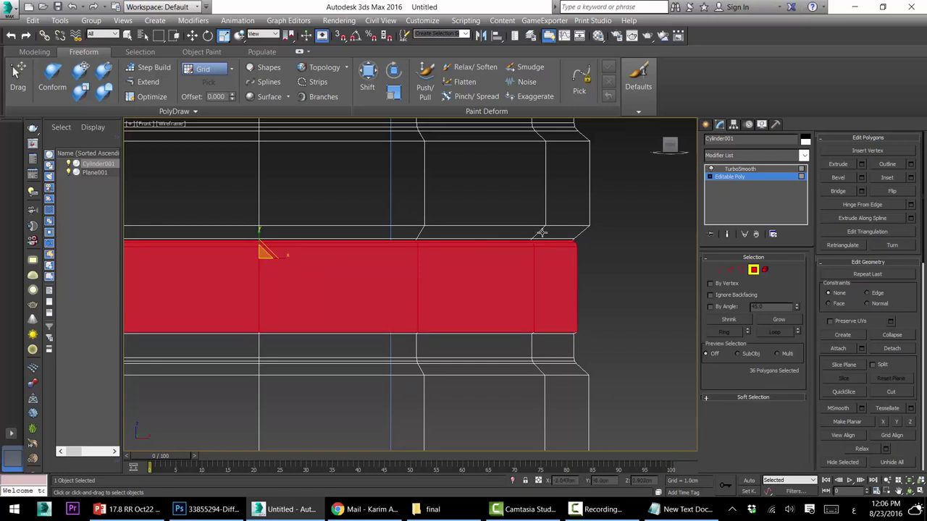
Select the narrow polygon ring between the second and third bands and scale it uniformly to about 102%
scroll(573, 250, up, 5)
click(573, 258)
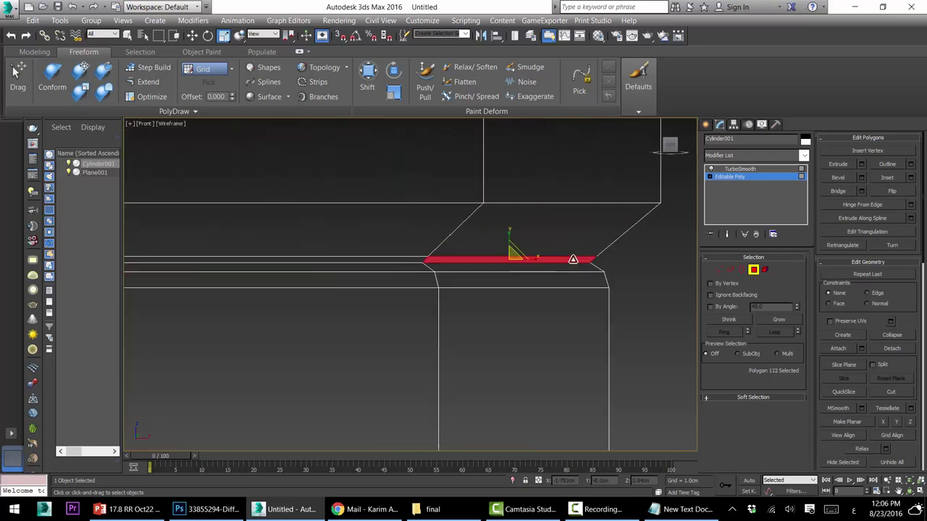
shift+click(352, 260)
drag(286, 262, 283, 260)
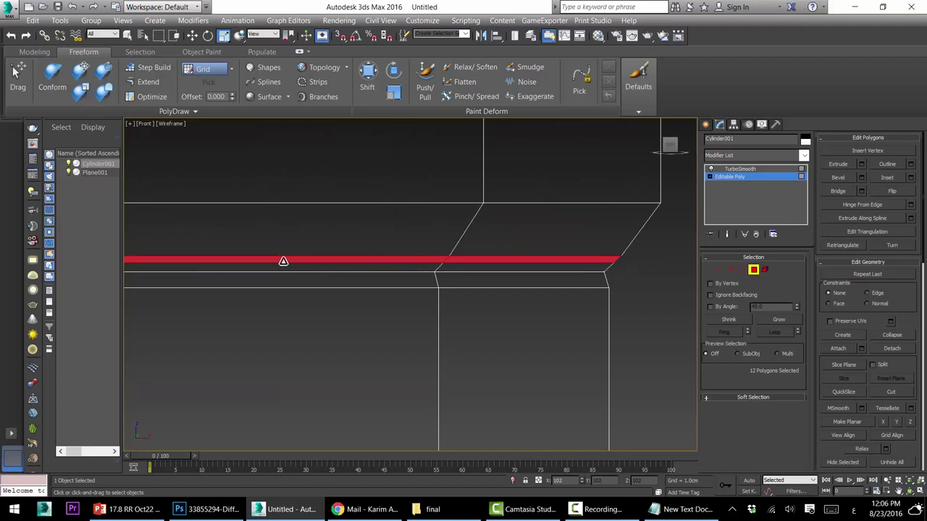
scroll(437, 223, down, 4)
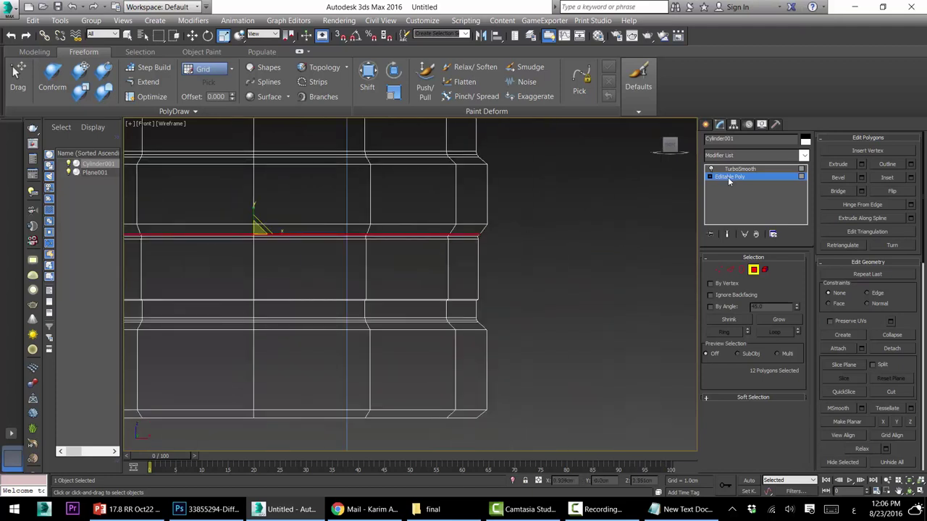
Examine the smoothed bands in shaded view against the reference bottle
click(740, 169)
key(F3)
scroll(476, 283, down, 2)
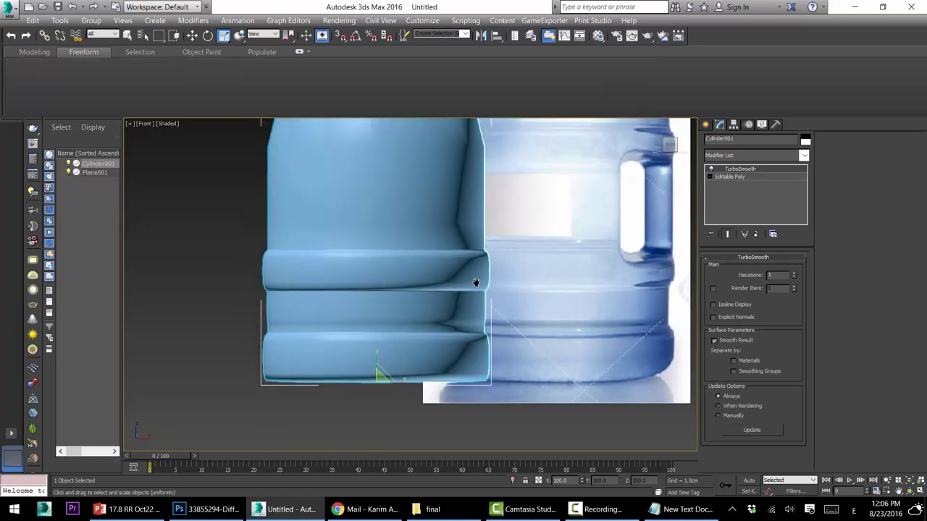
mouse_move(475, 282)
middle_down()
mouse_move(455, 287)
mouse_move(457, 303)
middle_up()
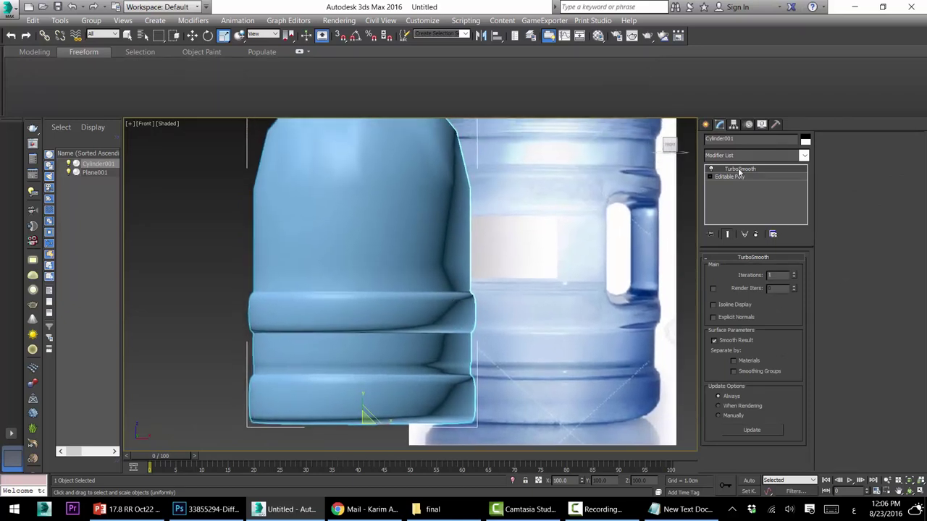
Select the three chamfered edge loops above the third band and move them slightly upward
click(735, 176)
key(F4)
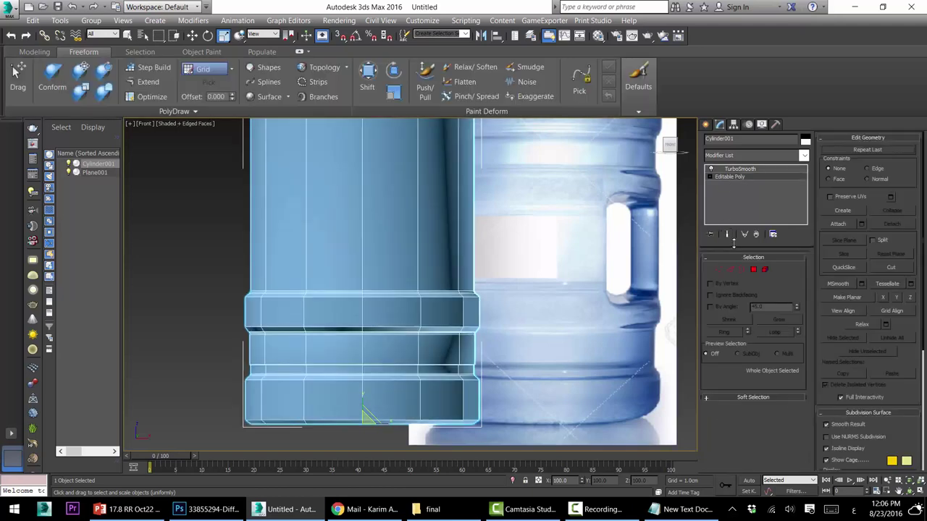
click(730, 270)
double_click(430, 292)
scroll(439, 290, up, 3)
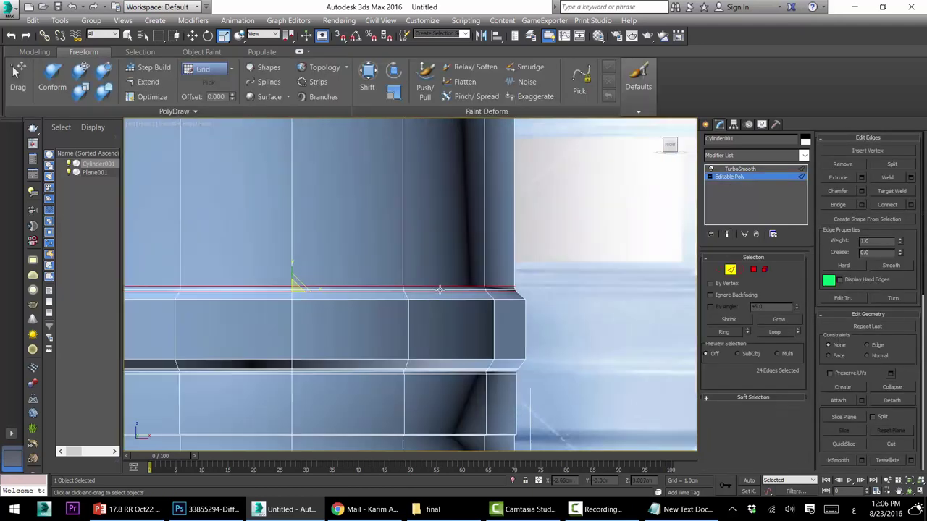
ctrl+click(445, 289)
click(767, 331)
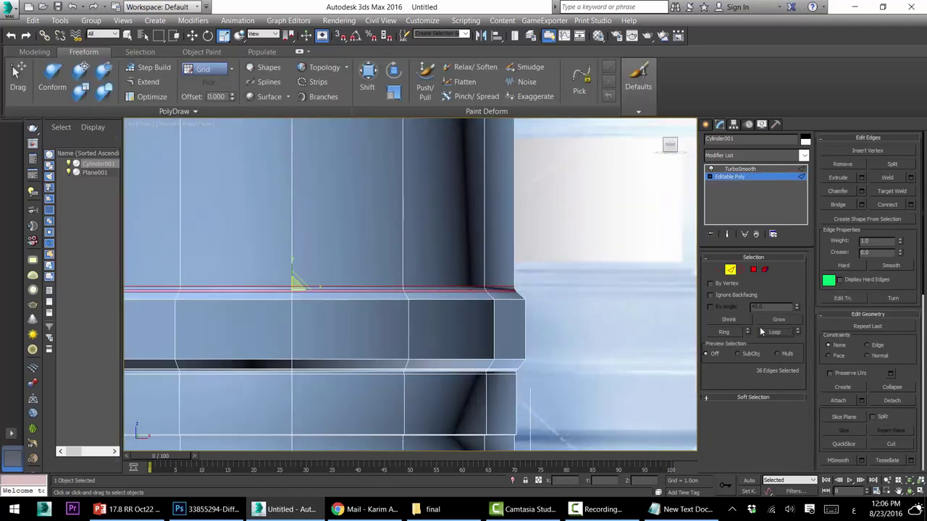
click(190, 36)
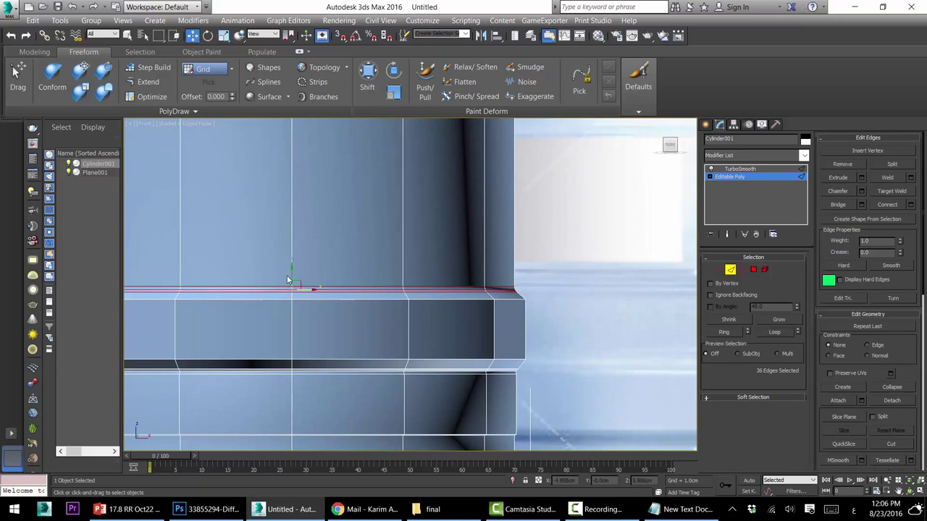
drag(290, 272, 291, 269)
scroll(292, 270, down, 4)
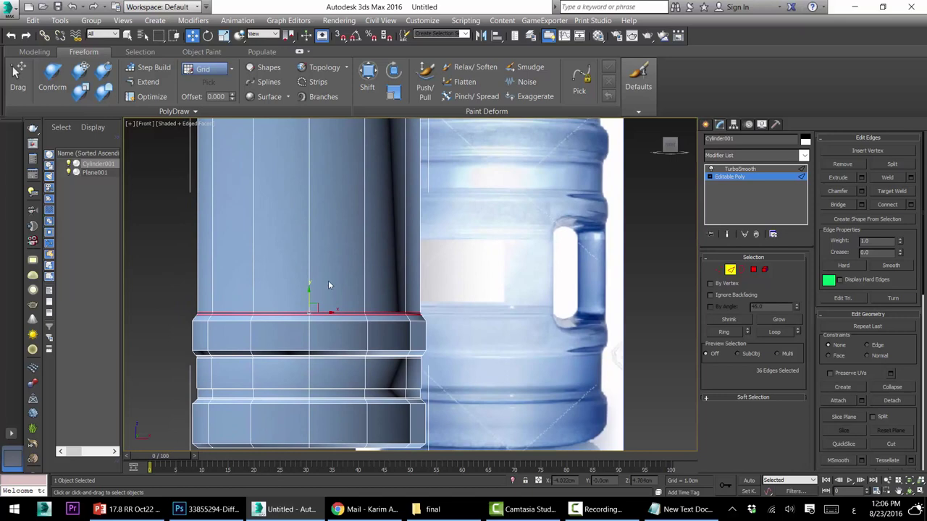
Connect the body's vertical edges above the third band with one segment, sliding the new loop up level with the top of the reference handle
middle_drag(356, 281, 381, 330)
scroll(381, 330, down, 1)
scroll(382, 321, up, 1)
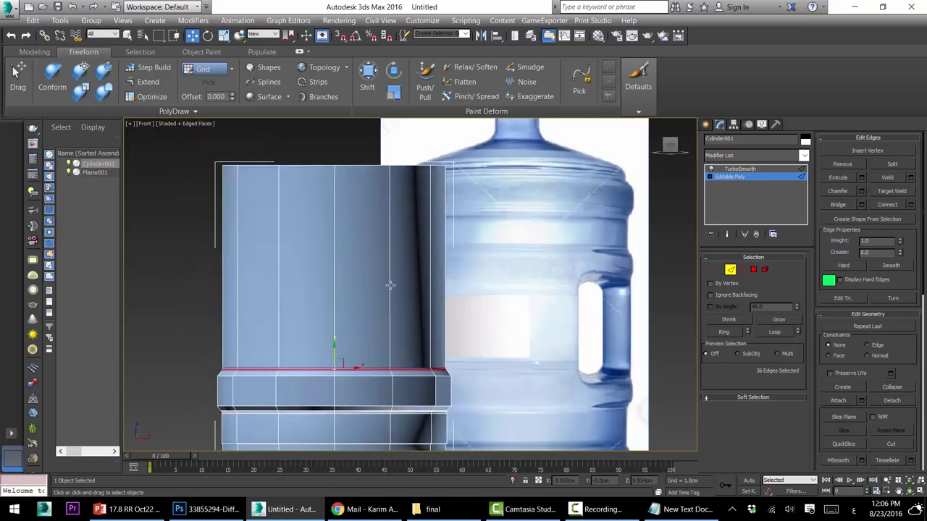
click(389, 240)
click(716, 332)
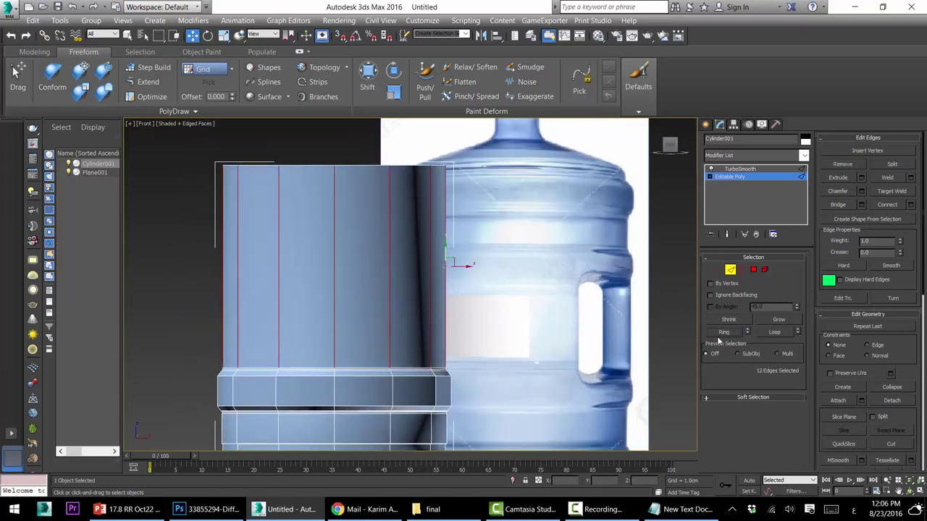
click(910, 205)
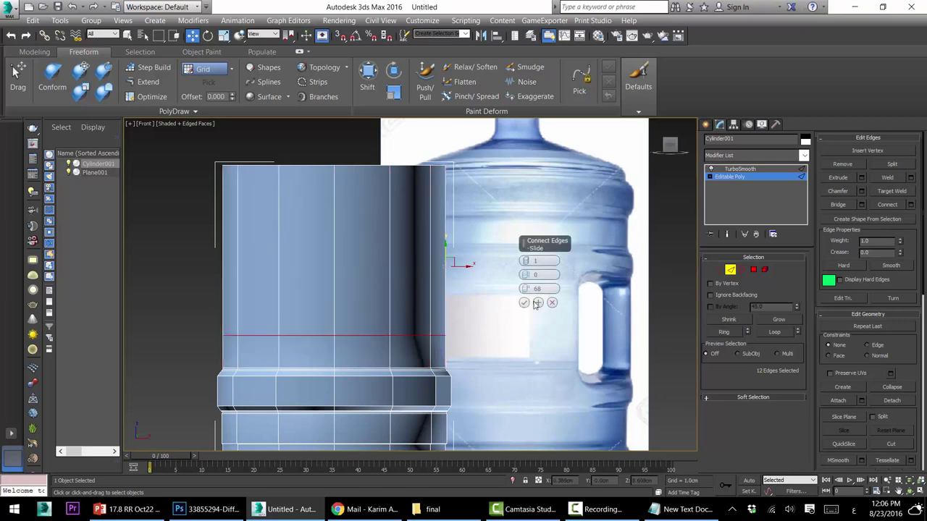
drag(525, 288, 519, 389)
key(Return)
Connect the body's vertical edges above the handle-top loop with one segment and a slide of 42
click(445, 229)
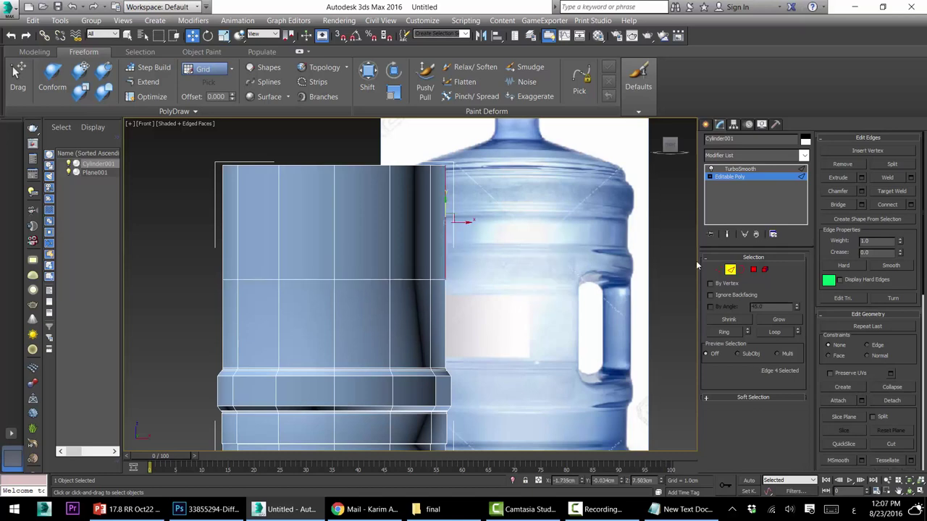
click(724, 332)
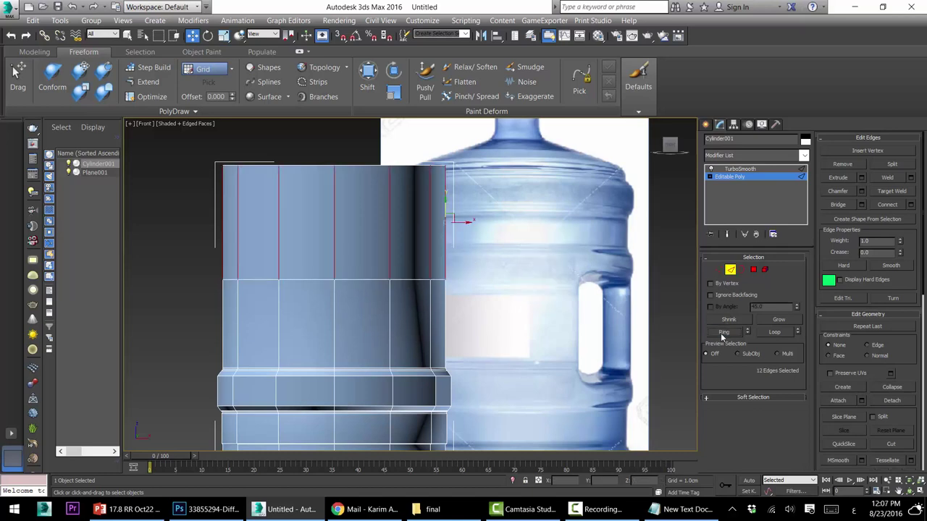
click(911, 205)
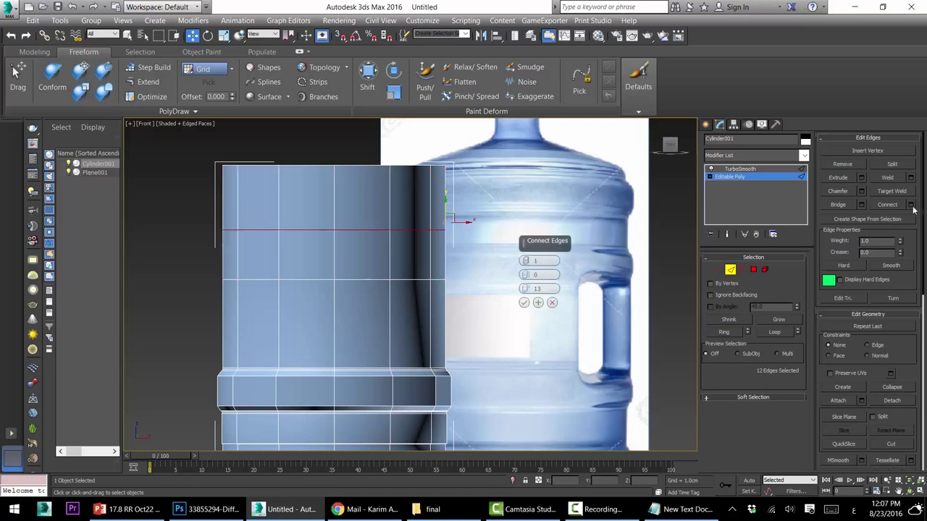
drag(523, 287, 542, 231)
click(525, 302)
Connect the uppermost ring of vertical edges with one segment and a slide of 21
click(443, 205)
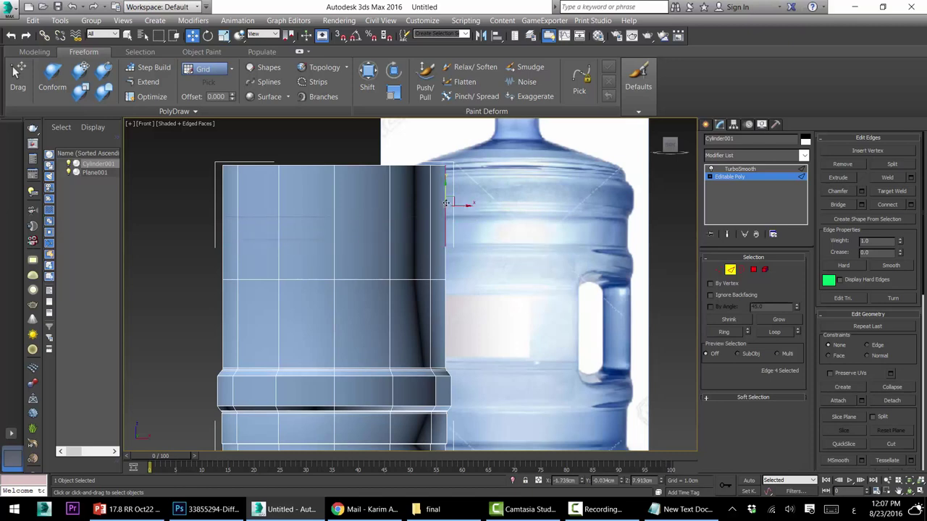
click(727, 332)
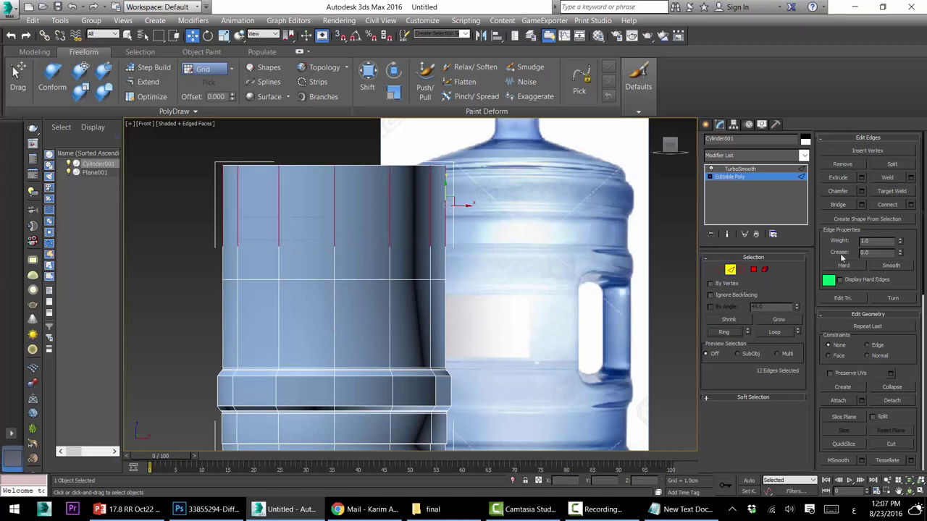
click(911, 204)
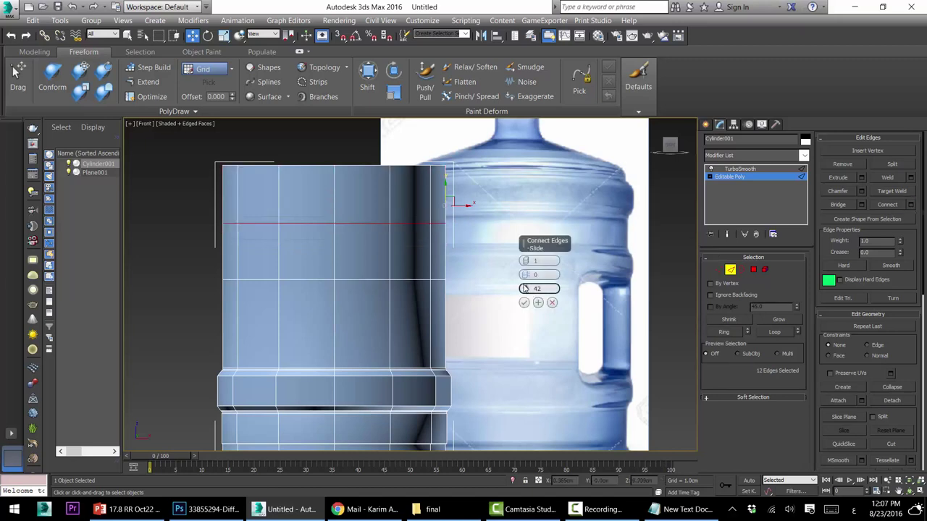
drag(524, 288, 524, 326)
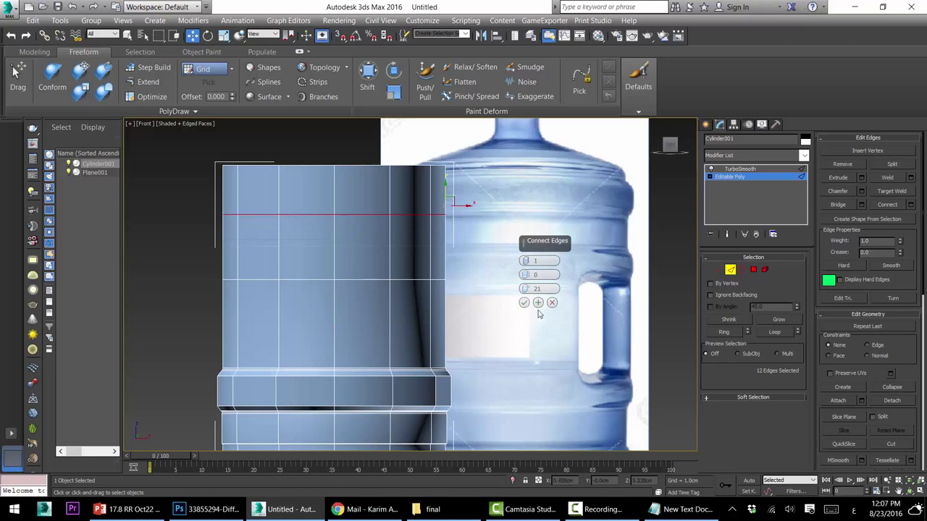
key(Return)
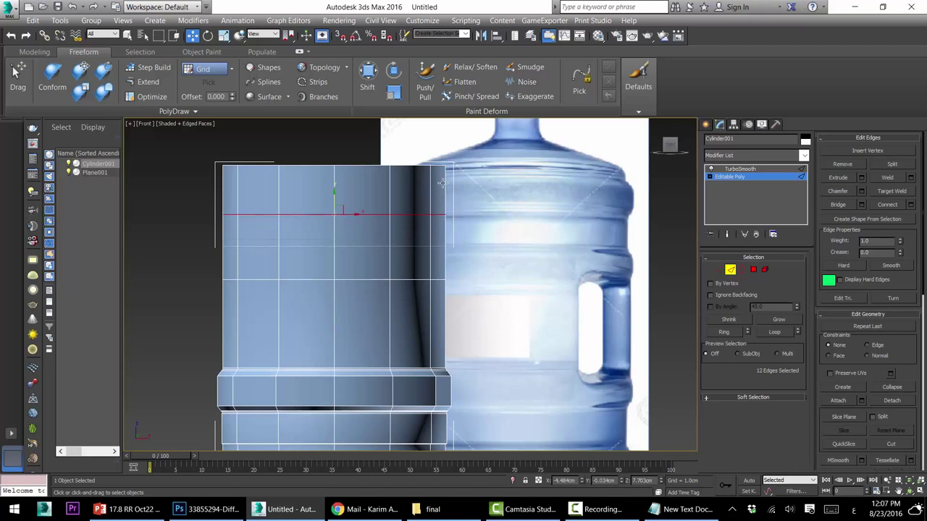
Add one more loop just below the cylinder's top rim by connecting the top edge ring with a slide of -49
click(445, 184)
click(723, 332)
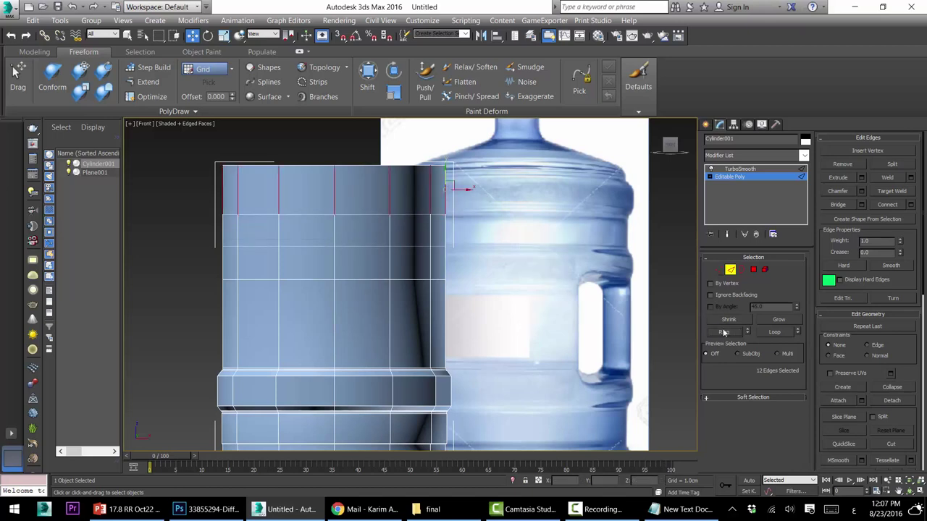
click(911, 205)
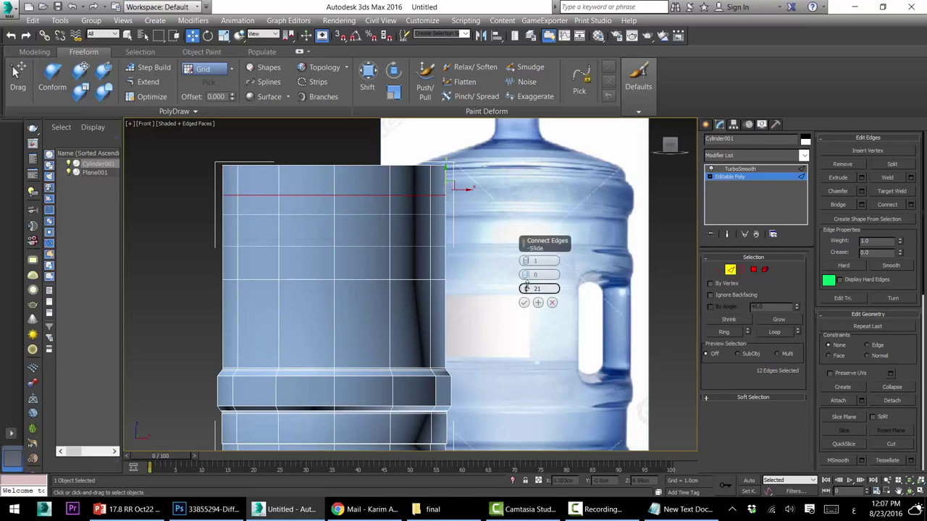
drag(524, 289, 541, 425)
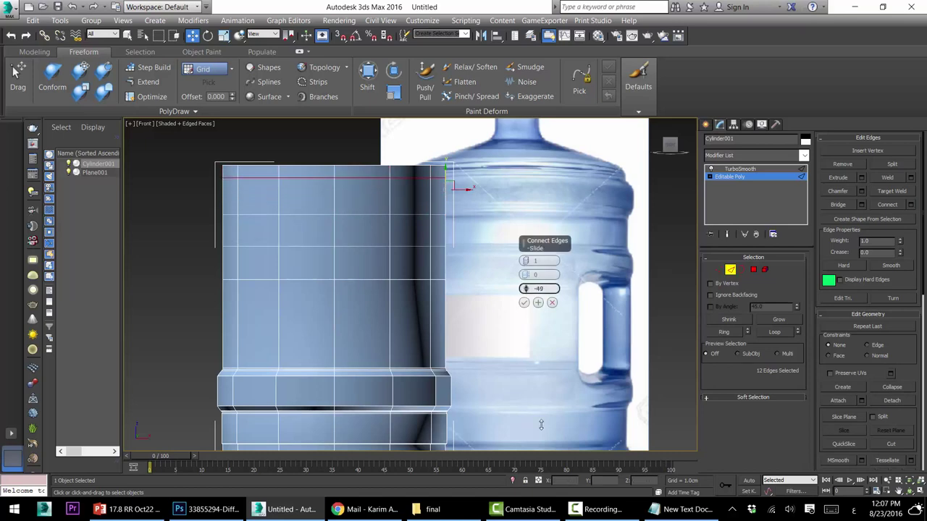
click(524, 303)
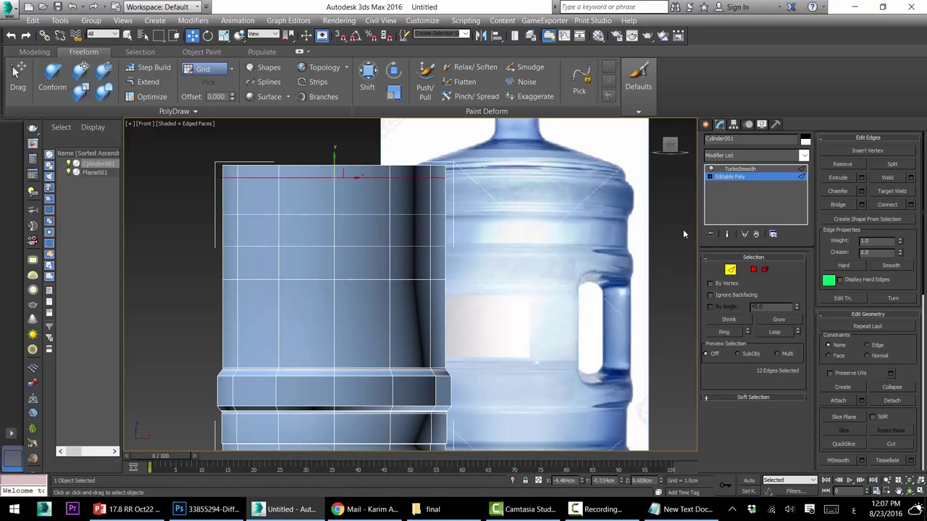
Select the polygon ring between the two uppermost loops and extrude it outward by 0.14 cm
click(753, 270)
click(409, 192)
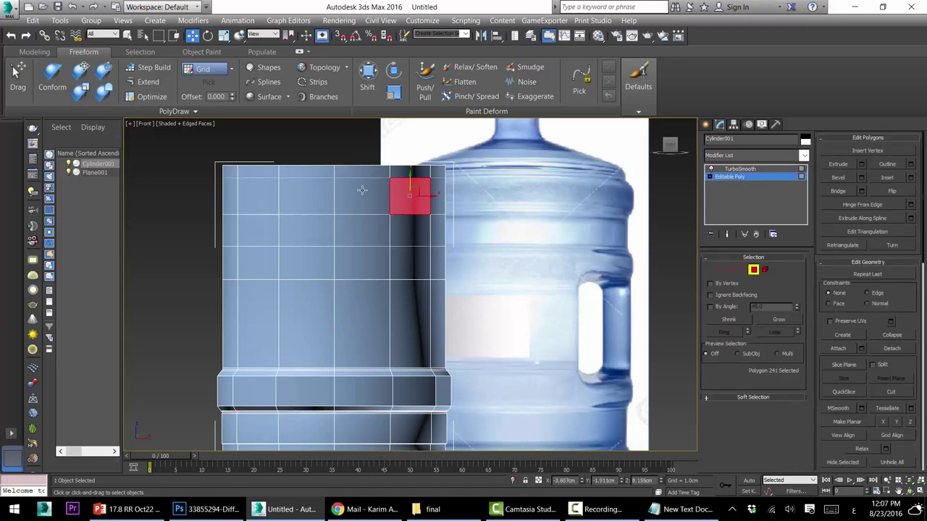
shift+click(364, 190)
click(862, 165)
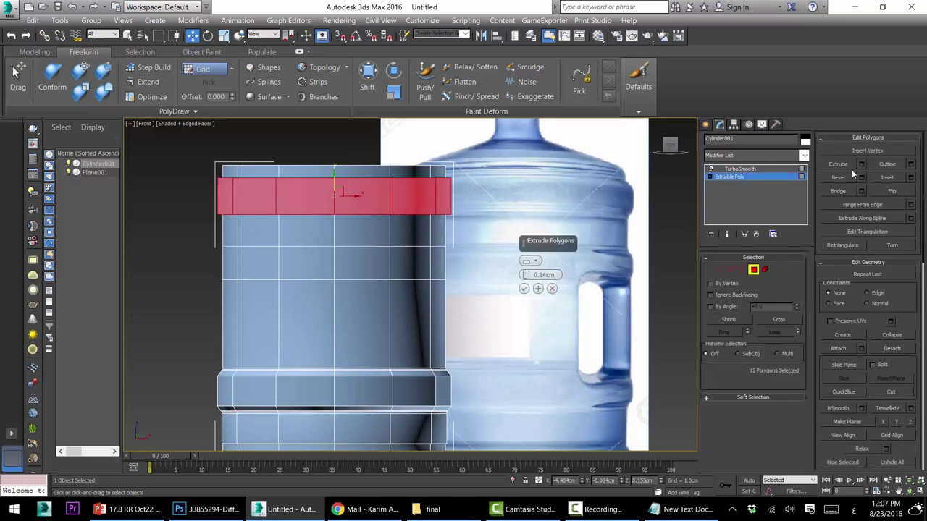
click(524, 288)
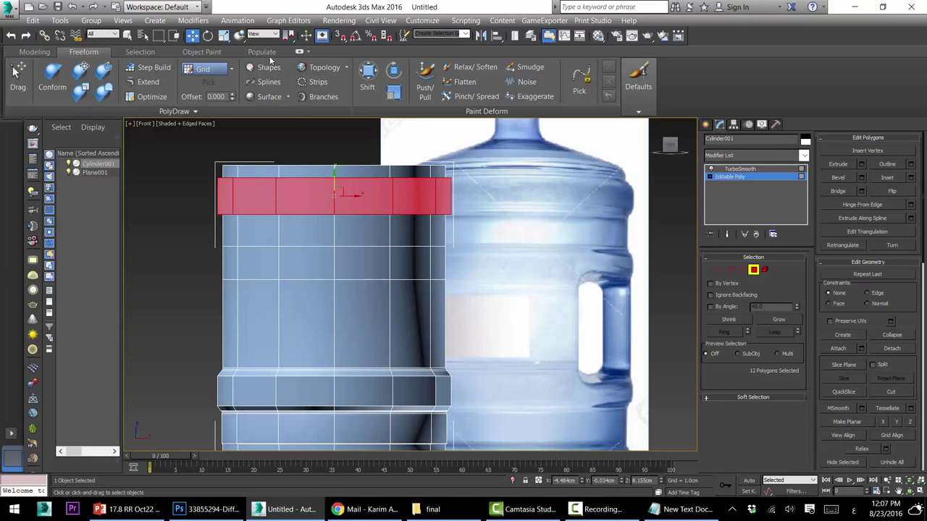
Scale the extruded top band down slightly in height to slope its edges, and preview it with TurboSmooth
click(225, 36)
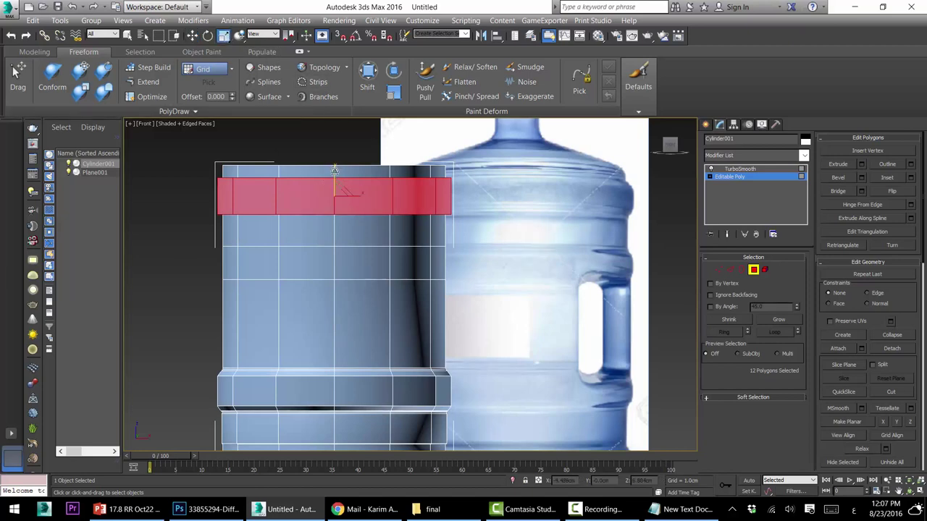
drag(335, 169, 335, 176)
click(740, 169)
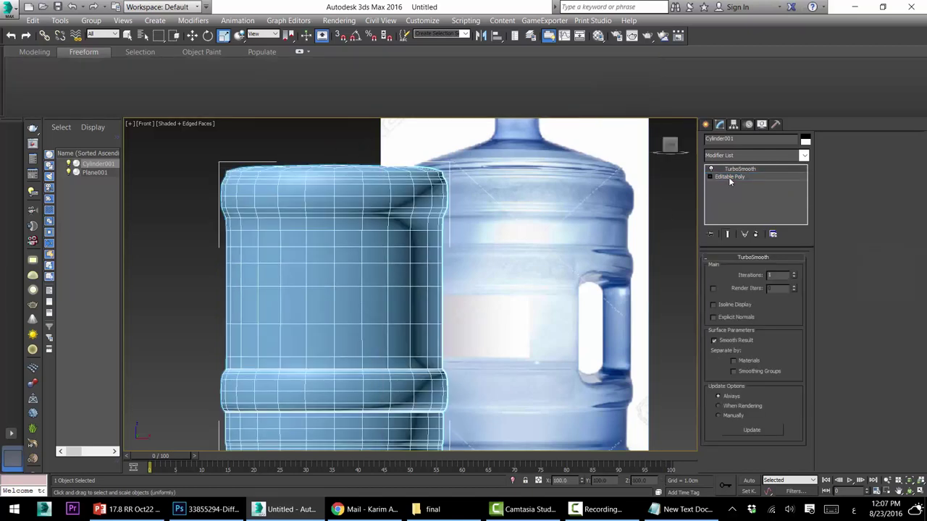
Chamfer the inner edge loops above and below the top band by 0.044 cm with 2 segments
click(729, 177)
click(730, 270)
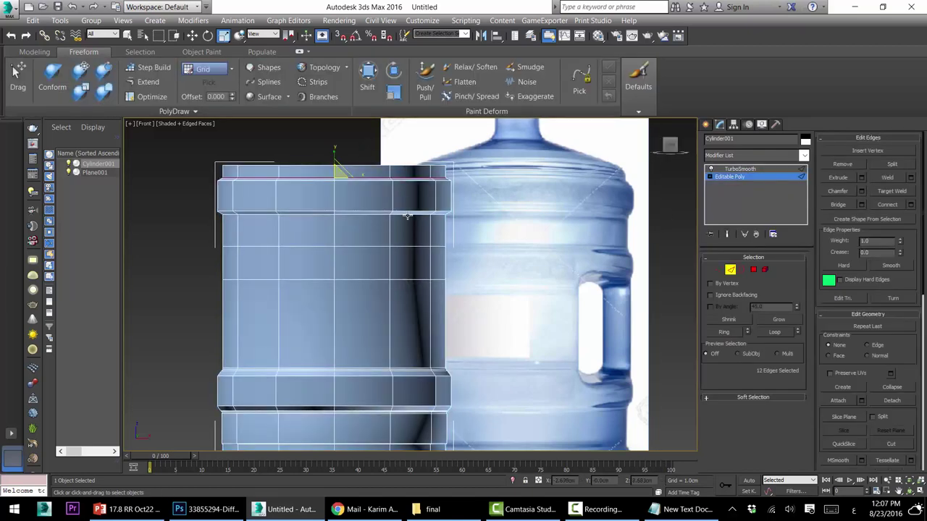
ctrl+click(407, 214)
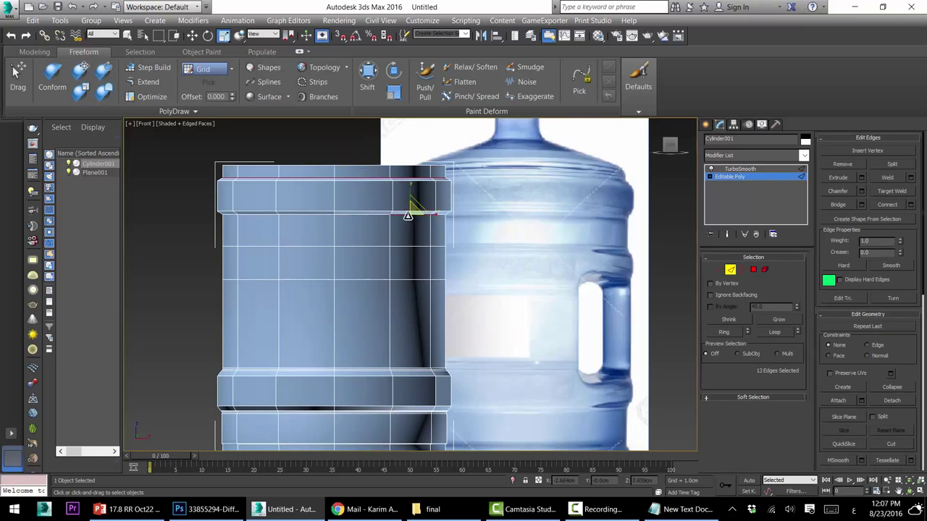
click(772, 332)
click(910, 206)
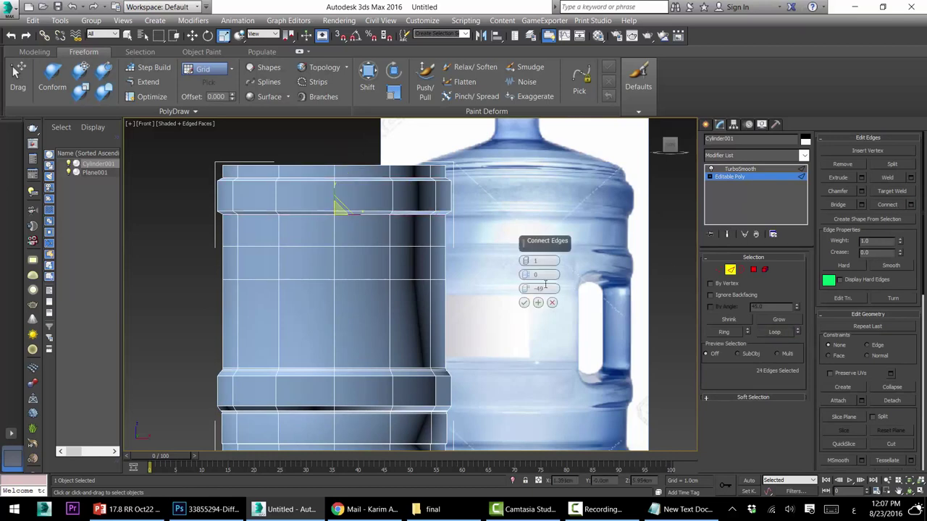
click(860, 192)
click(861, 191)
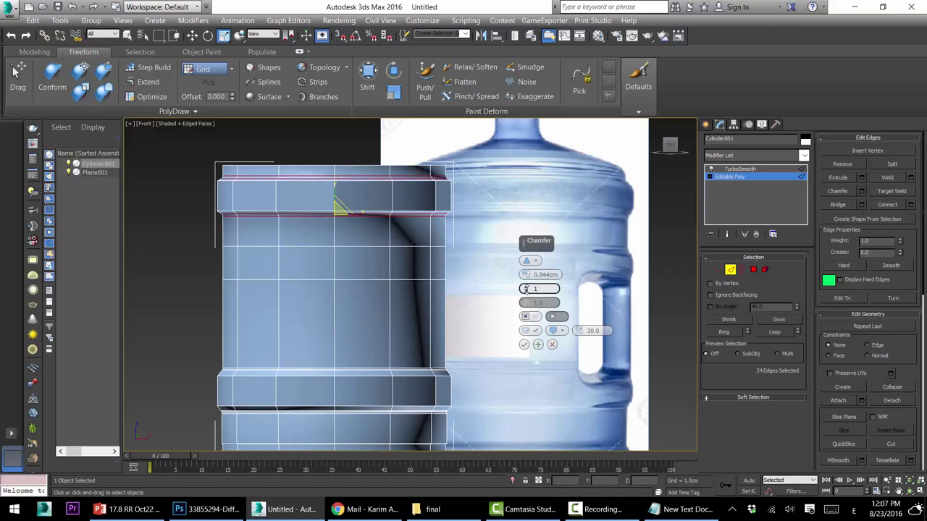
drag(528, 289, 526, 285)
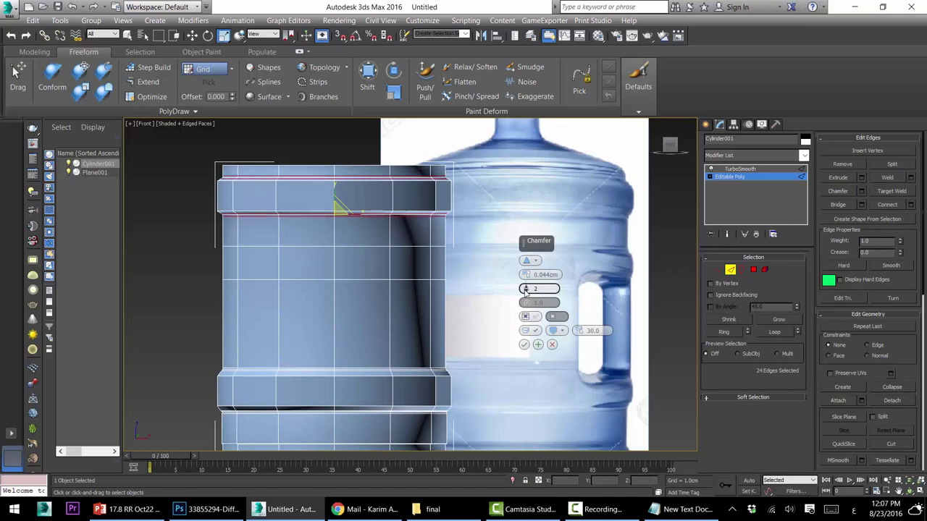
click(523, 345)
Examine the smoothed top band in shaded view without edges
click(731, 169)
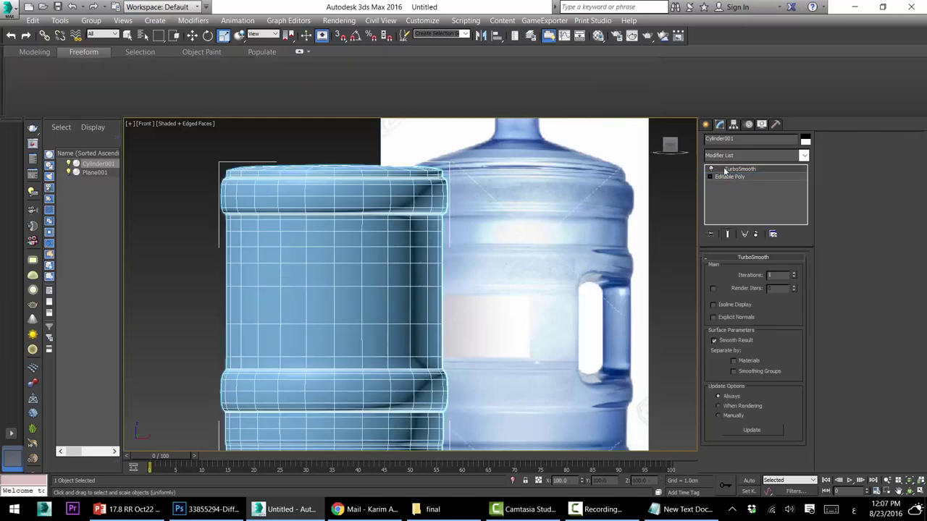
click(420, 149)
key(F4)
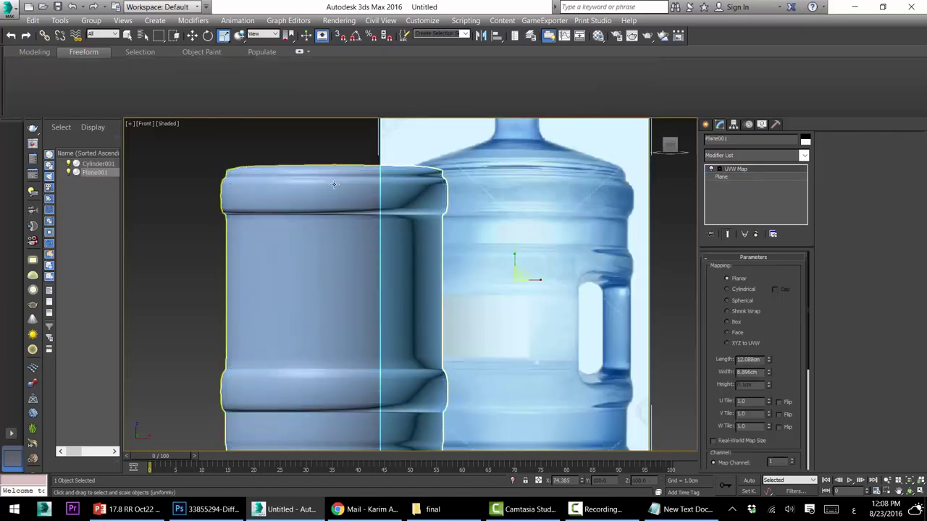
click(333, 183)
Add the remaining chamfer loop under the top band to the selected edges and extrude them with height -0.024 cm and width 0.009 cm
click(746, 177)
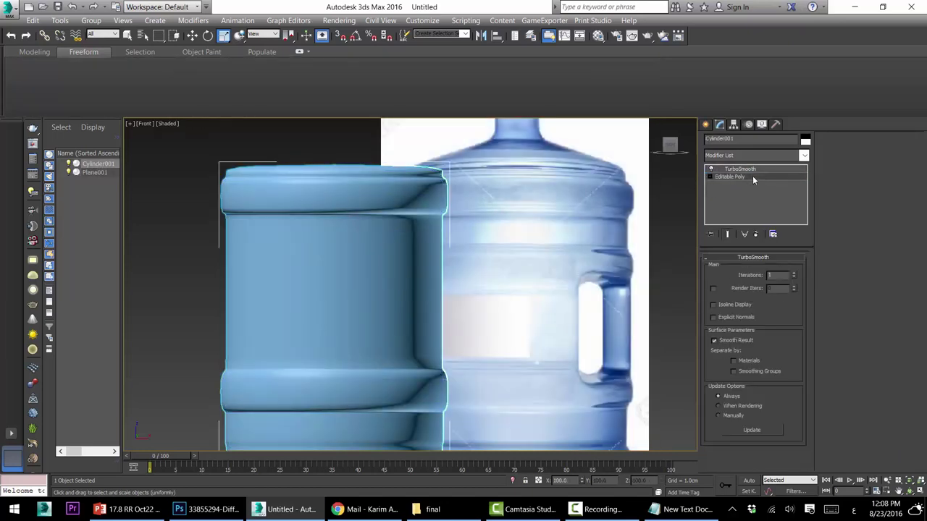
click(729, 270)
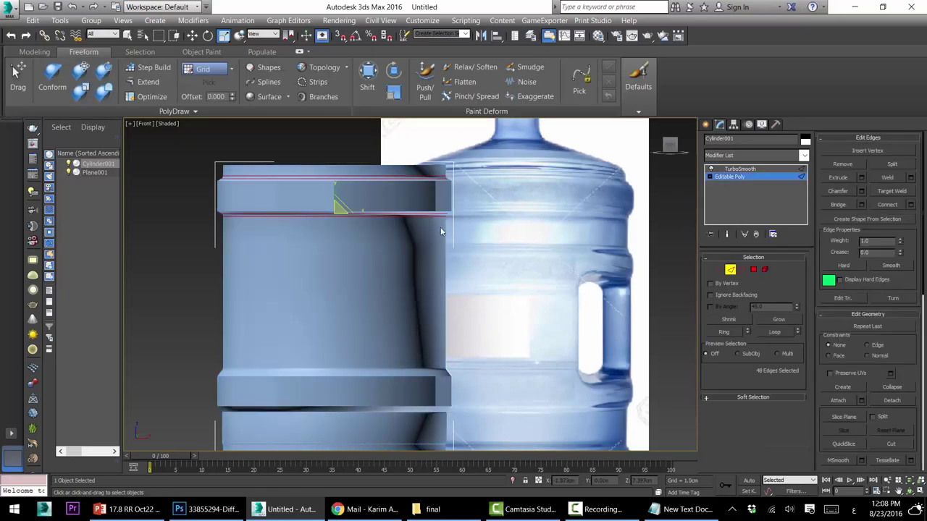
scroll(455, 217, up, 2)
key(F4)
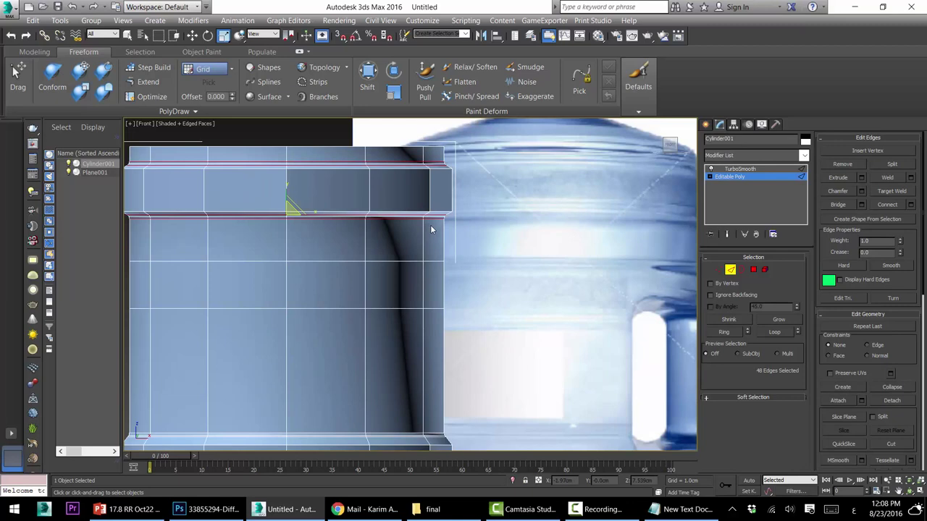
scroll(432, 230, down, 2)
scroll(432, 229, up, 2)
scroll(436, 211, up, 2)
ctrl+click(445, 219)
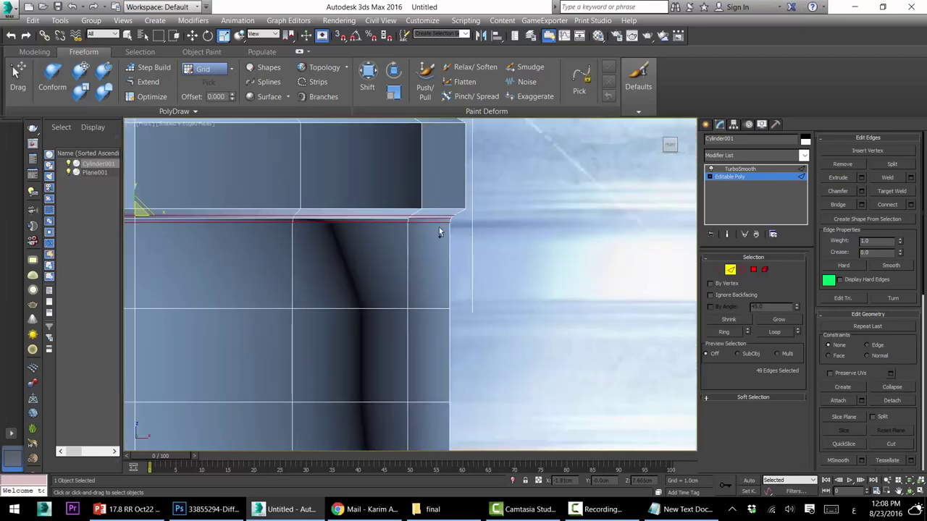
click(777, 332)
scroll(394, 203, up, 3)
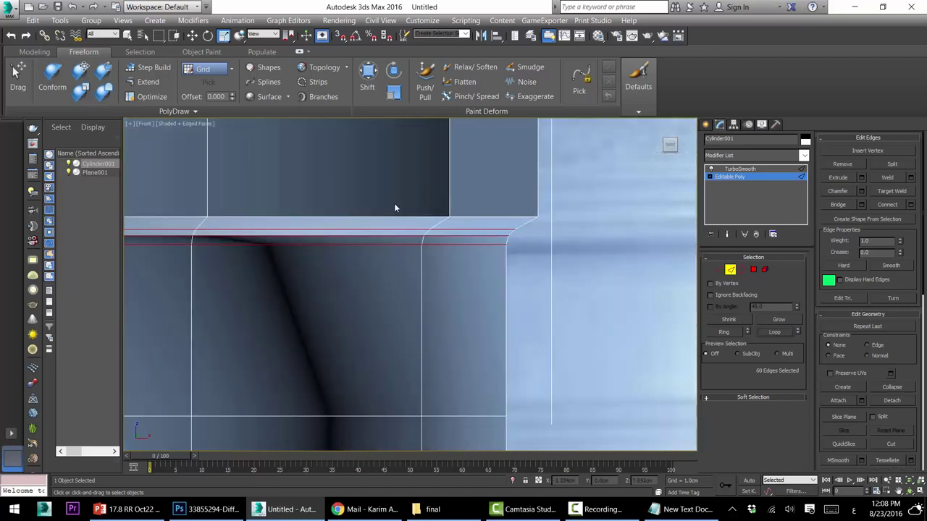
click(861, 179)
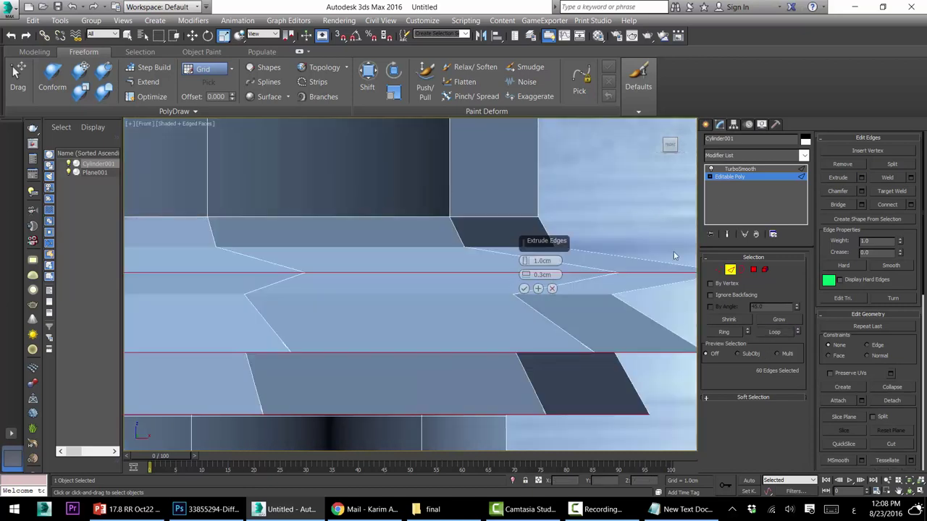
drag(525, 261, 519, 479)
drag(527, 275, 534, 346)
alt+middle_drag(450, 255, 441, 236)
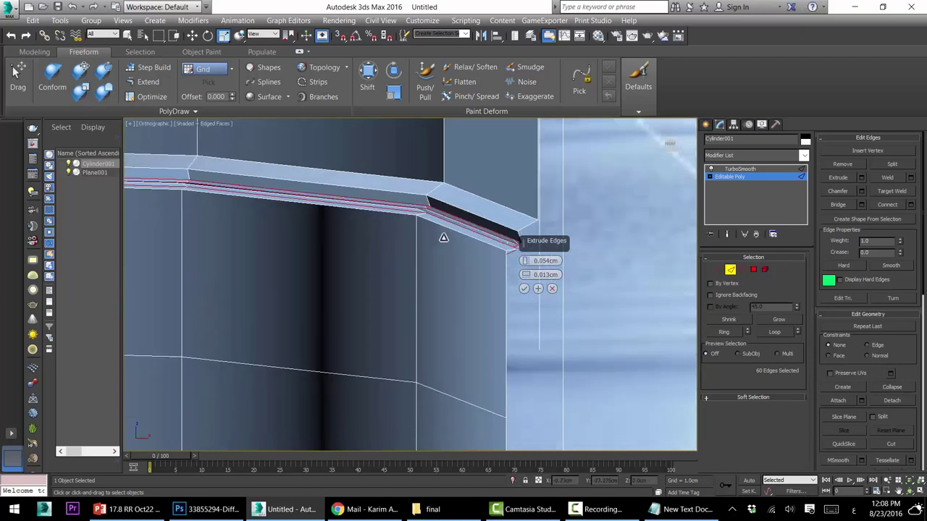
drag(521, 260, 524, 274)
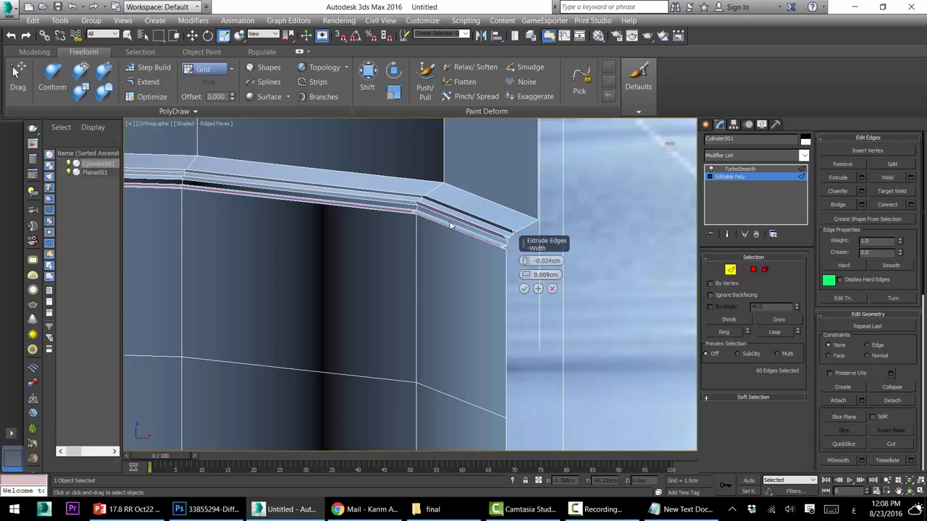
Add the remaining edge loops of the groove under the top band to the selection and chamfer them by 0.005 cm with 2 segments
scroll(443, 211, up, 4)
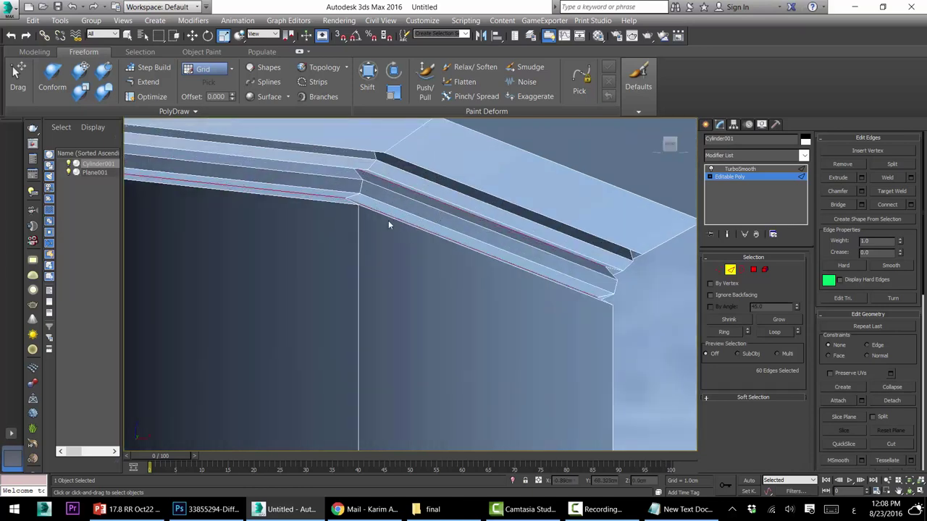
alt+middle_drag(388, 220, 396, 234)
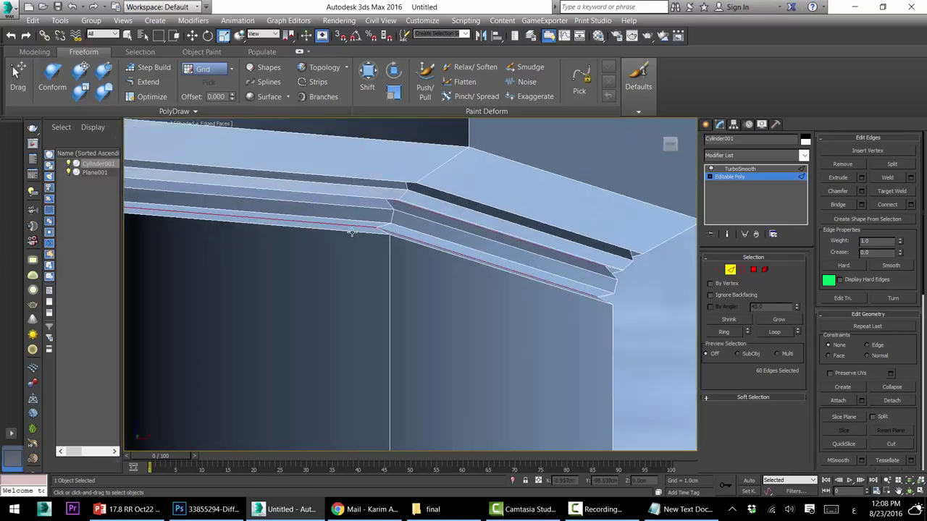
ctrl+click(360, 220)
ctrl+click(358, 208)
ctrl+click(366, 196)
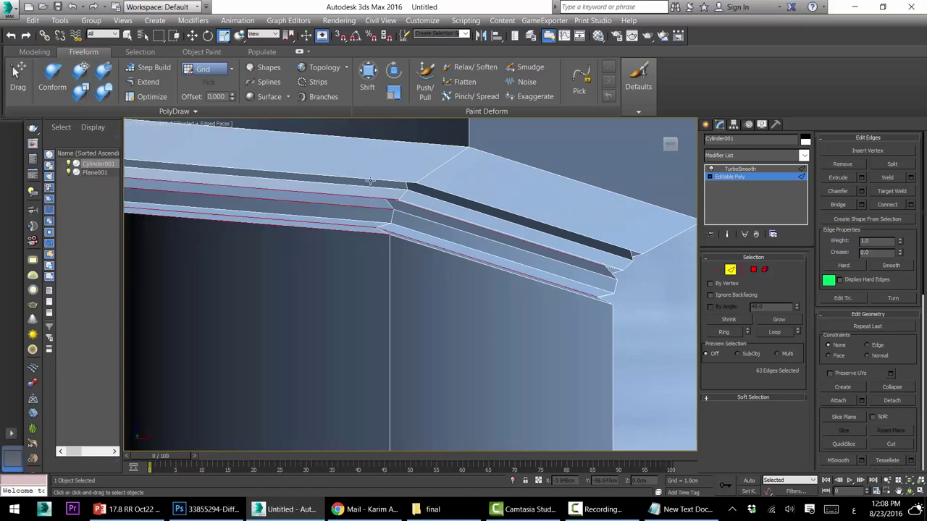
ctrl+click(370, 188)
ctrl+click(370, 187)
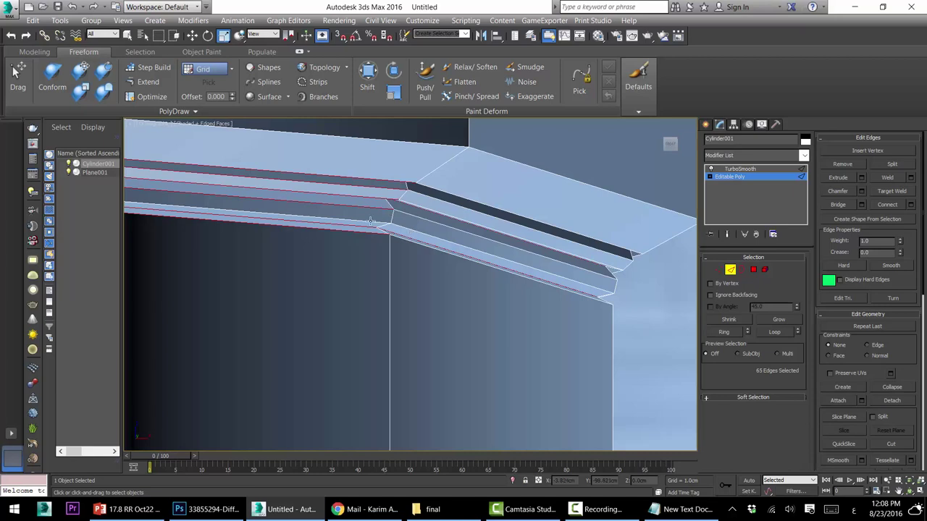
ctrl+click(370, 222)
click(772, 332)
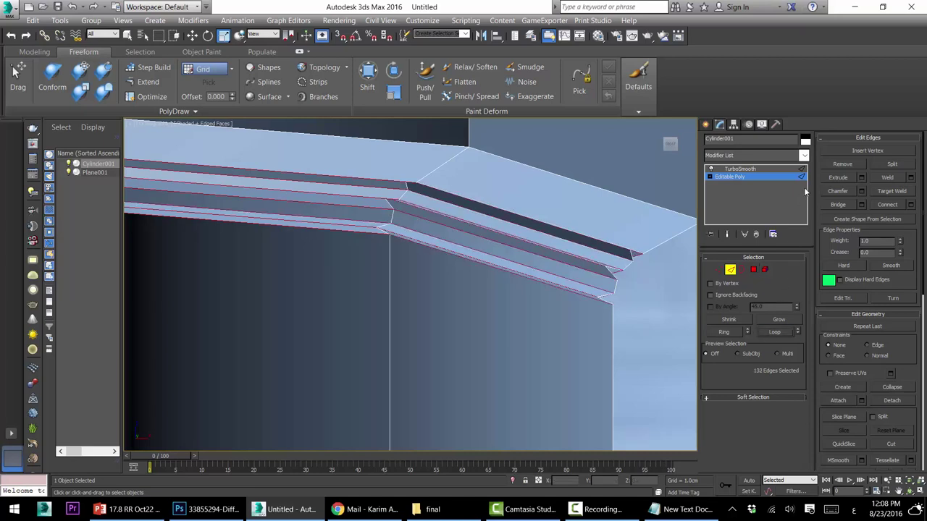
click(861, 191)
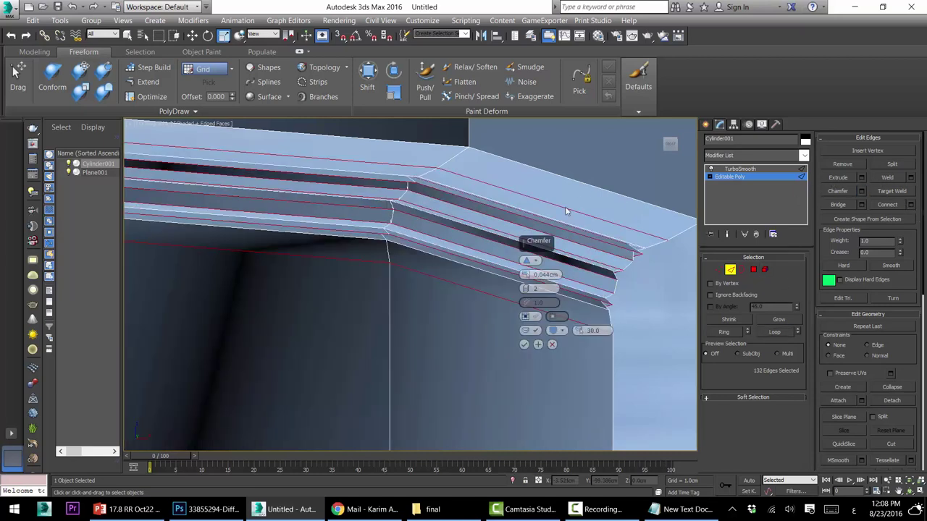
drag(527, 275, 527, 301)
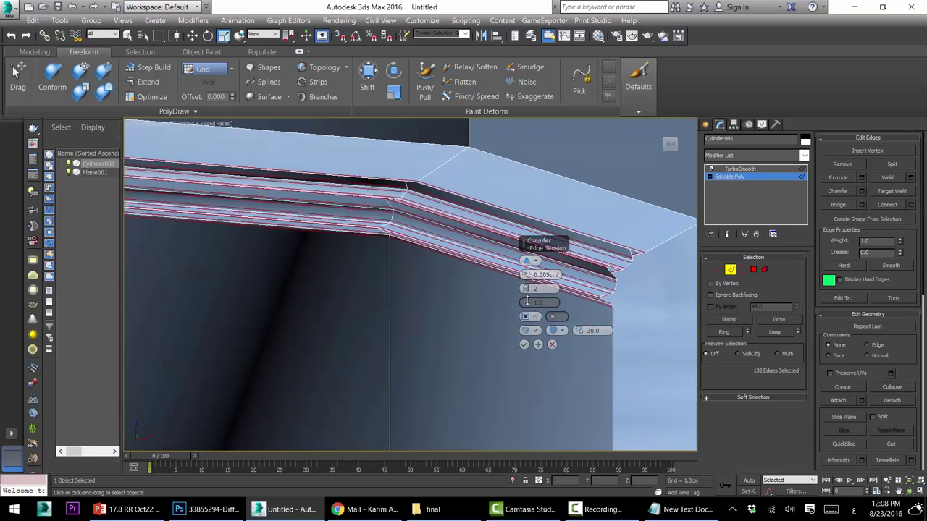
click(524, 344)
Preview the chamfered groove with TurboSmooth in shaded view without edges
click(741, 178)
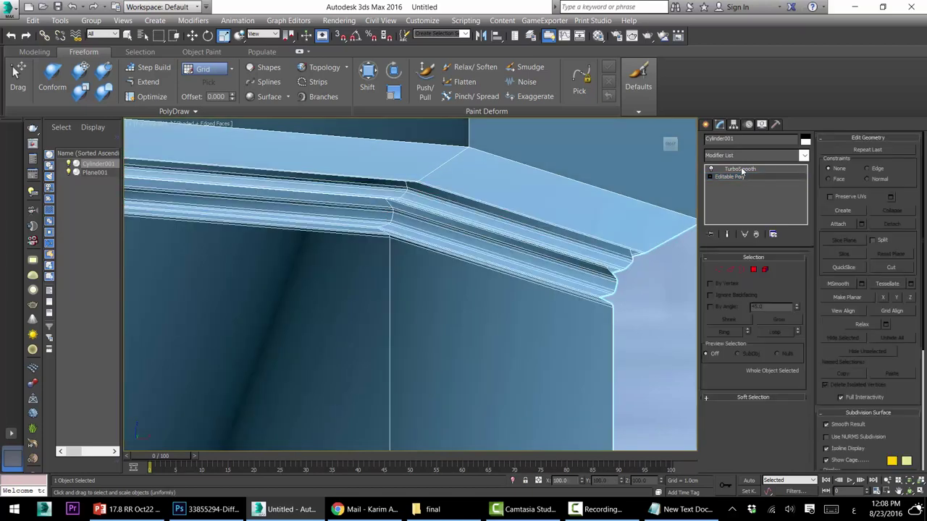
click(741, 169)
scroll(568, 244, down, 3)
click(607, 315)
key(F4)
scroll(548, 247, down, 6)
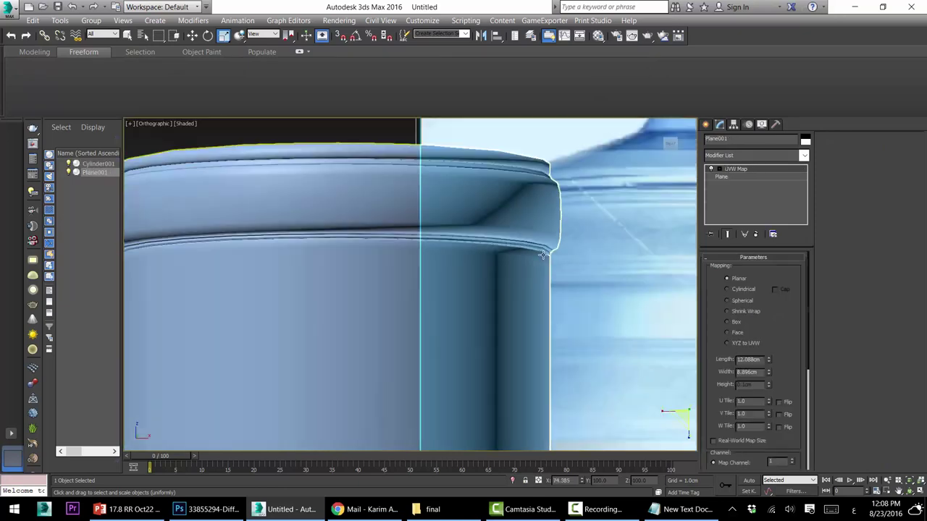
scroll(434, 223, up, 2)
Set the bottle body's TurboSmooth to 2 iterations with Isoline Display enabled, and compare it with the reference
click(491, 234)
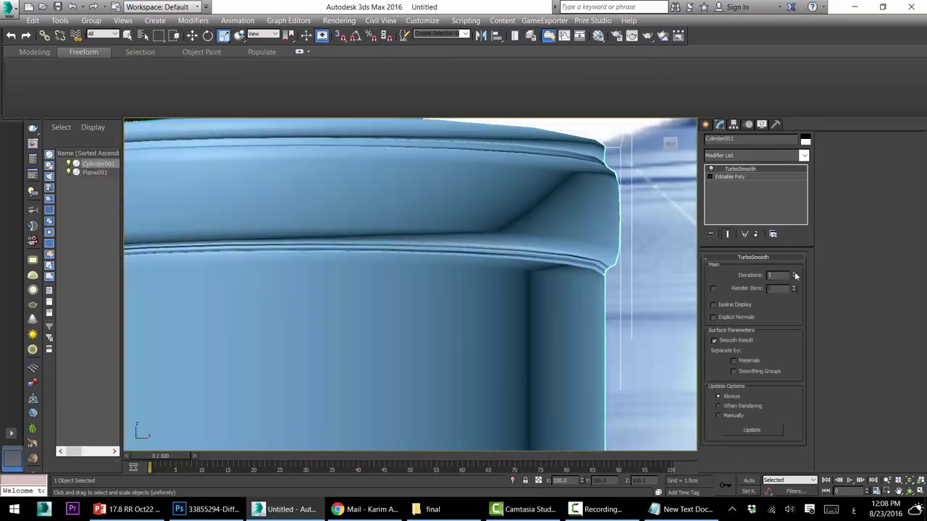
click(794, 273)
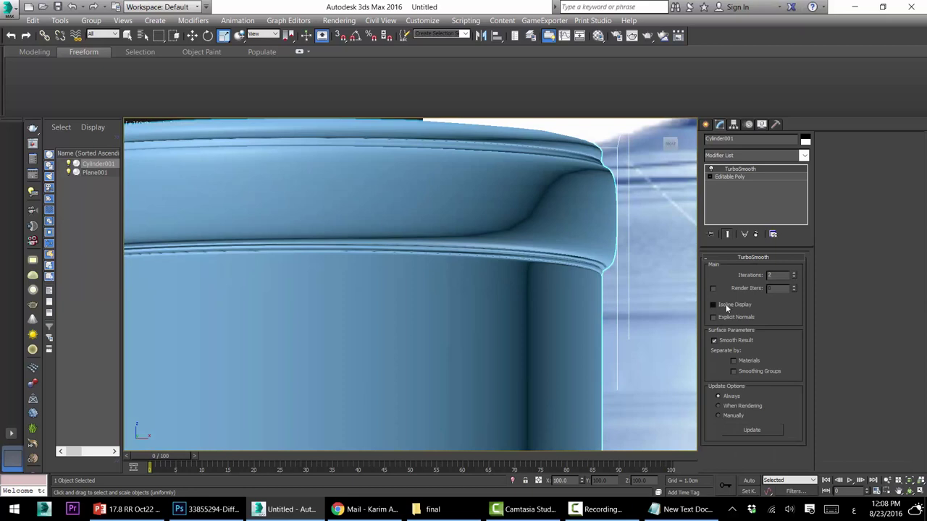
scroll(616, 239, down, 4)
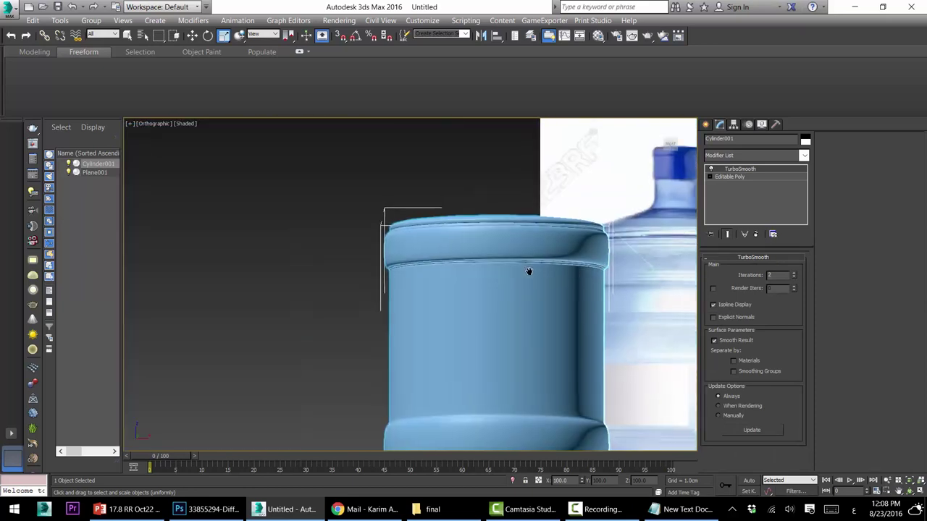
middle_drag(530, 268, 418, 229)
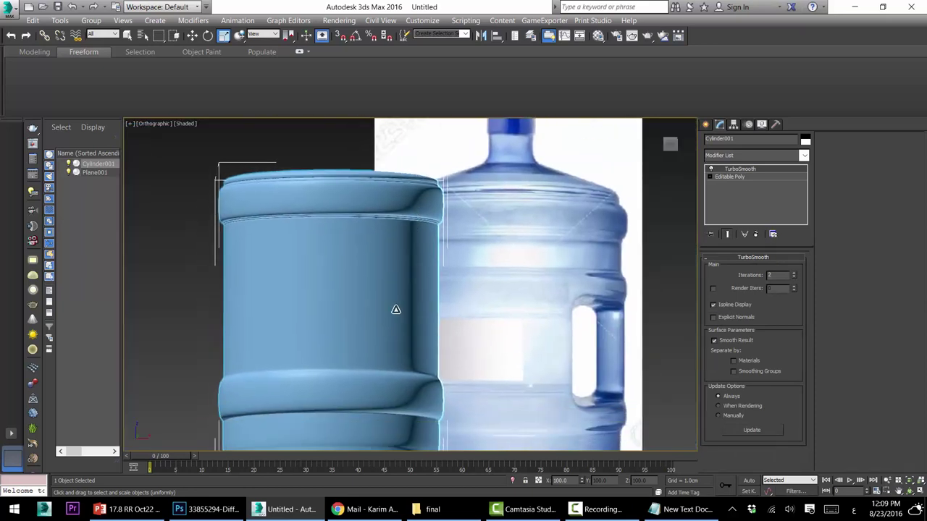
Show edged faces and chamfer the first horizontal edge loop below the top band by 0.065 cm with 2 segments
click(737, 175)
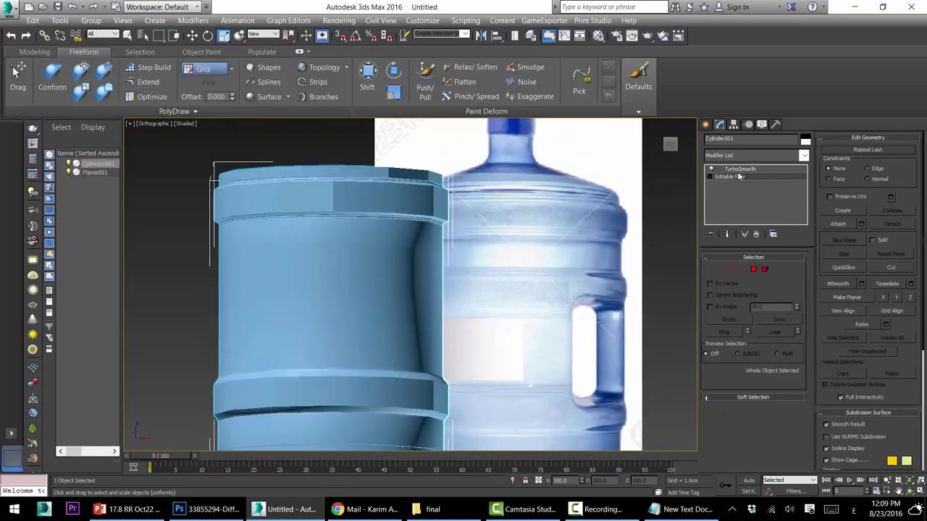
click(728, 270)
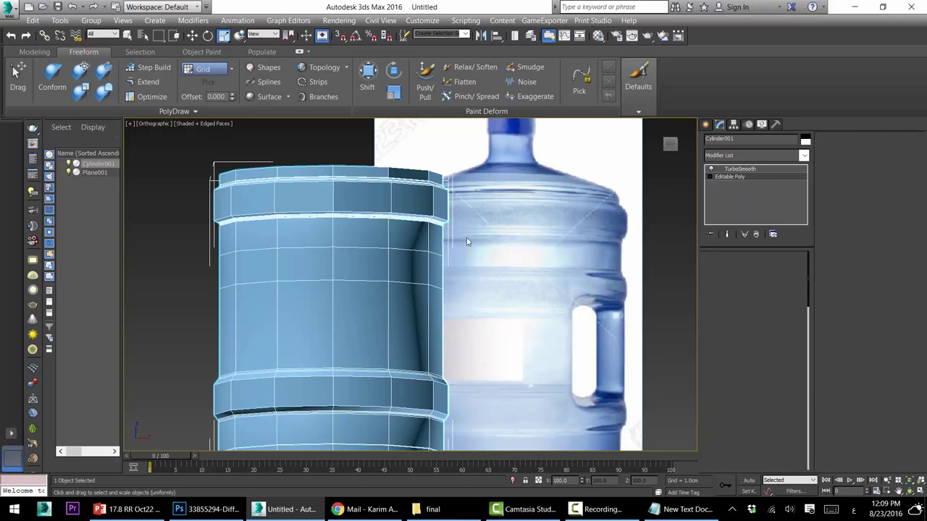
click(400, 249)
click(772, 333)
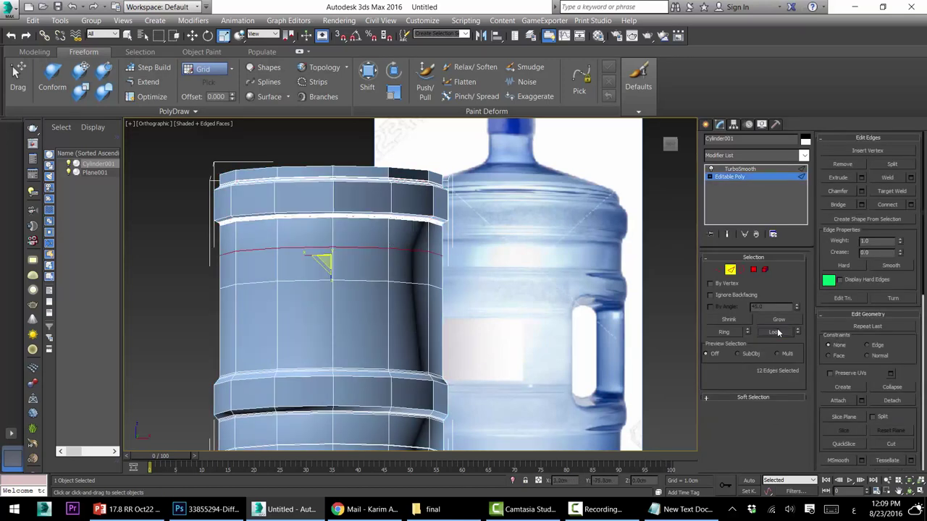
click(861, 191)
drag(524, 275, 526, 270)
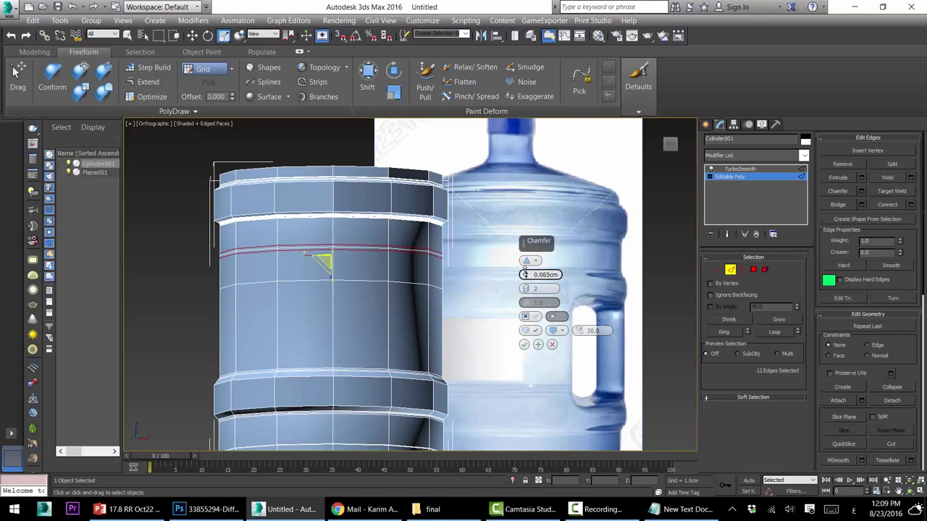
key(Return)
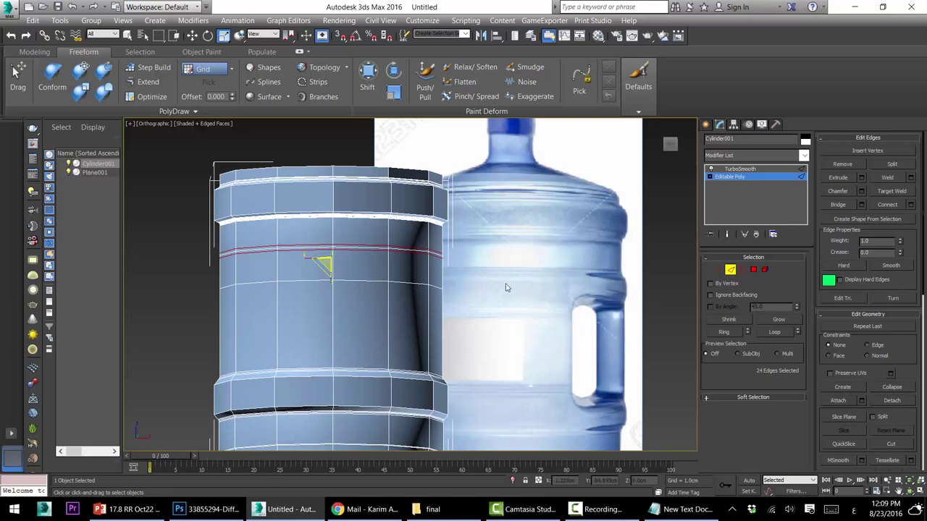
Extrude the ring of polygons directly below the chamfered loop by 0.14 cm and scale it down slightly in height
scroll(436, 285, down, 2)
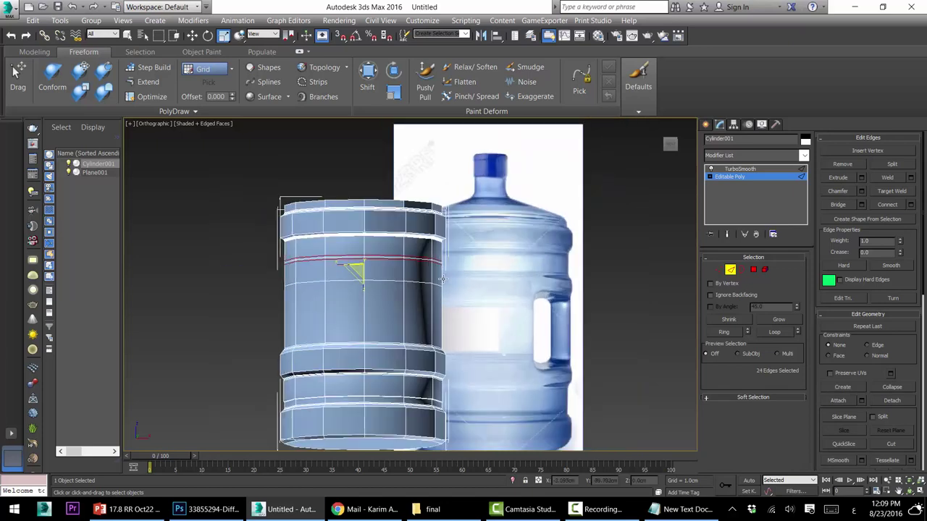
scroll(443, 279, up, 2)
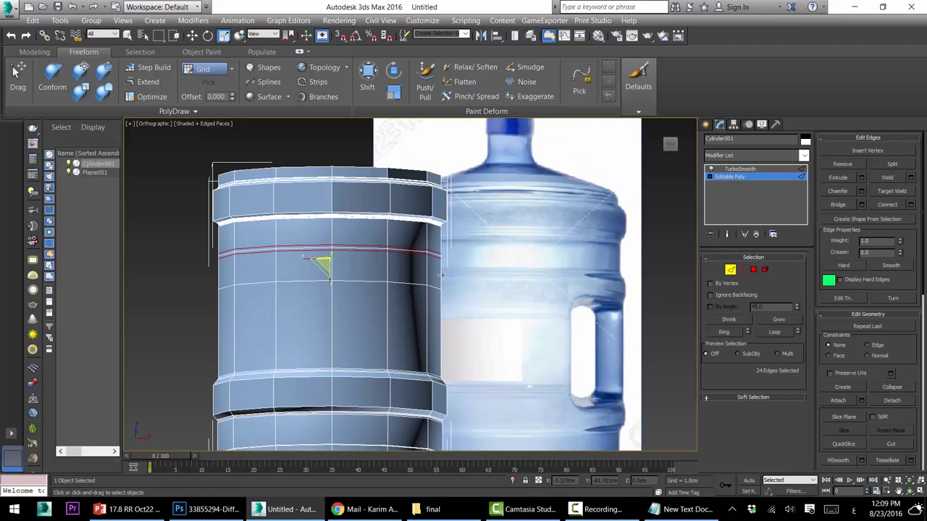
click(752, 270)
click(433, 272)
shift+click(387, 273)
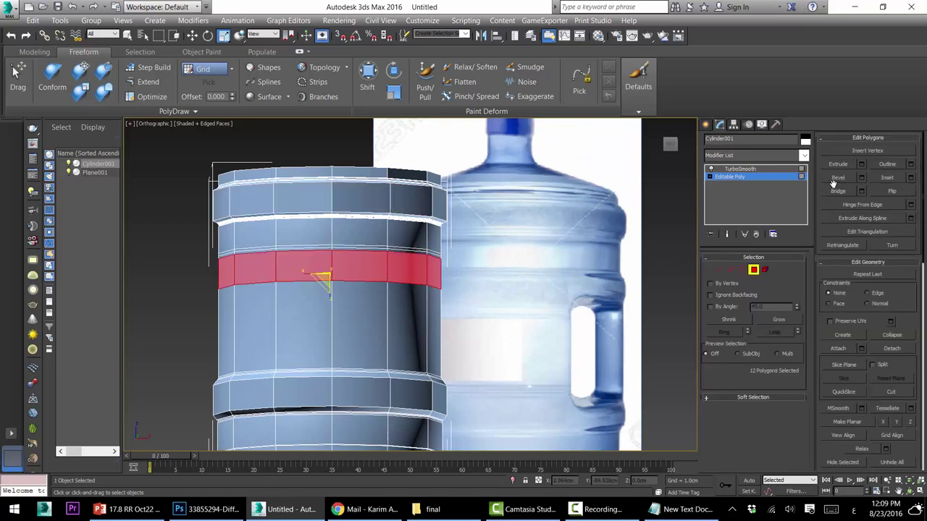
click(861, 164)
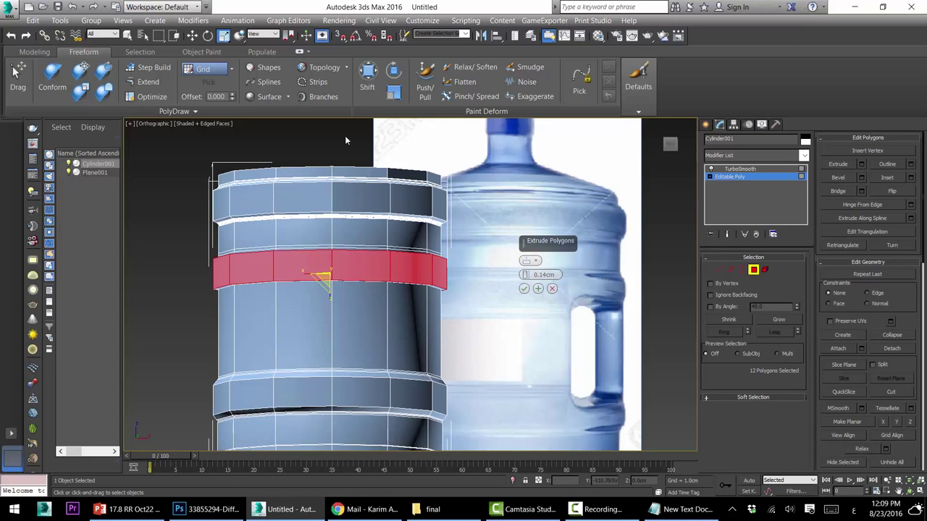
key(Return)
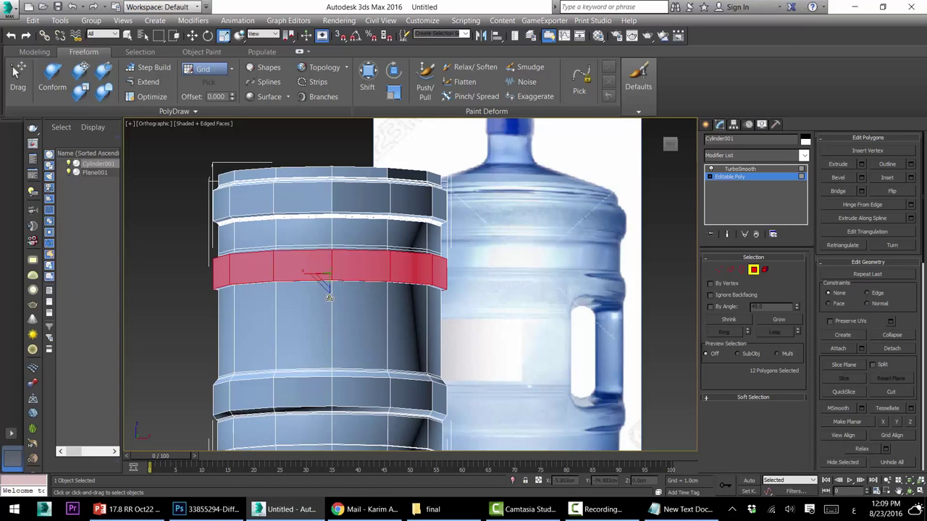
drag(330, 300, 331, 294)
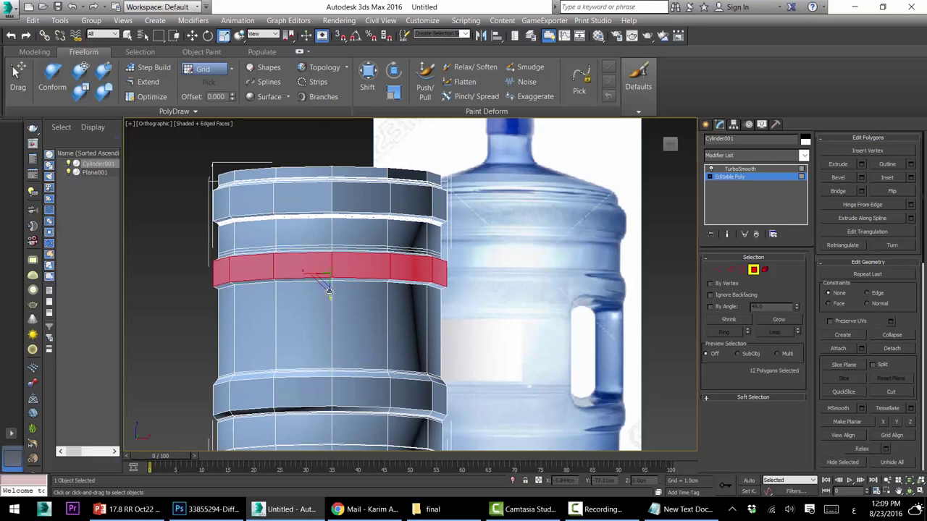
Chamfer the inner edge loops above and below the newly extruded band by 0.017 cm with 2 segments
scroll(351, 268, up, 4)
click(729, 269)
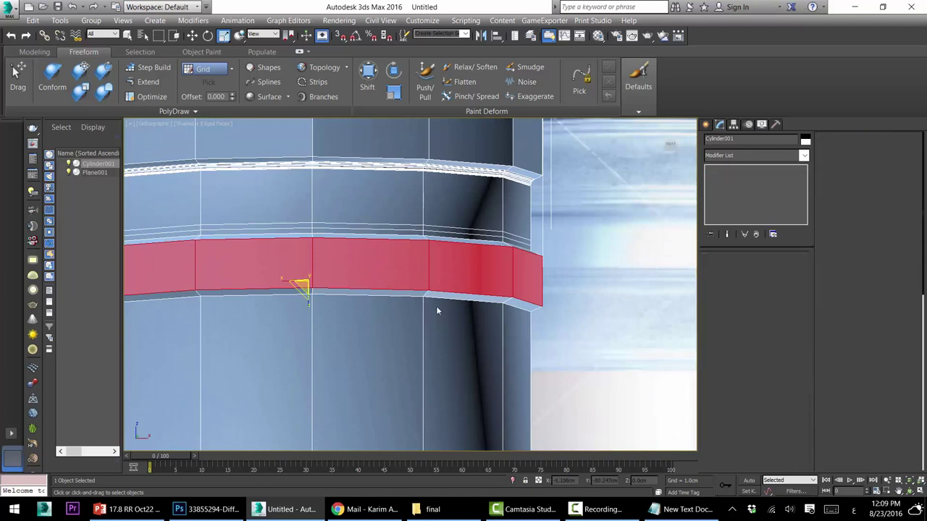
click(440, 298)
ctrl+click(438, 236)
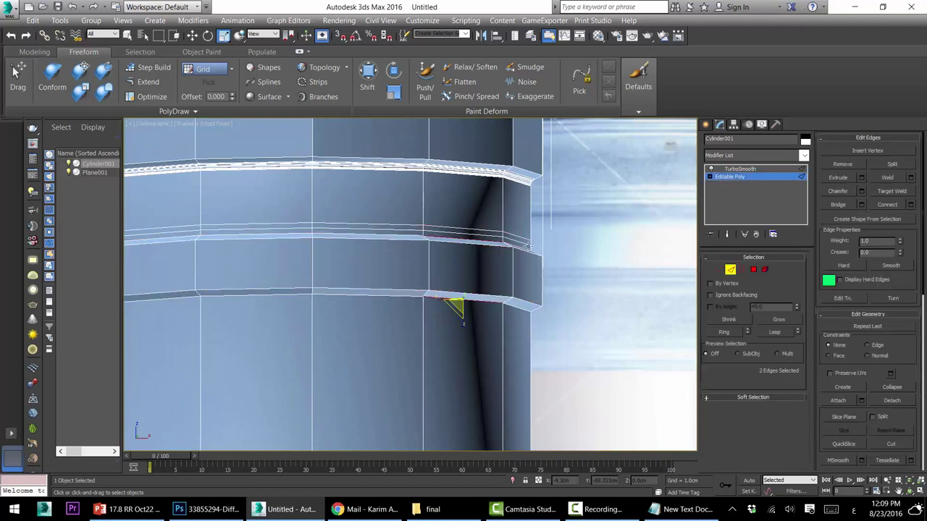
click(774, 332)
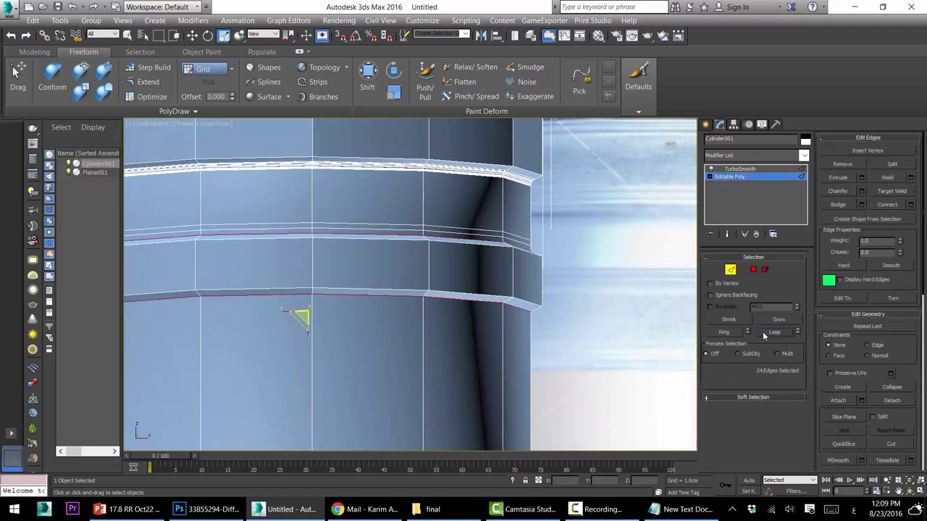
click(910, 206)
click(552, 304)
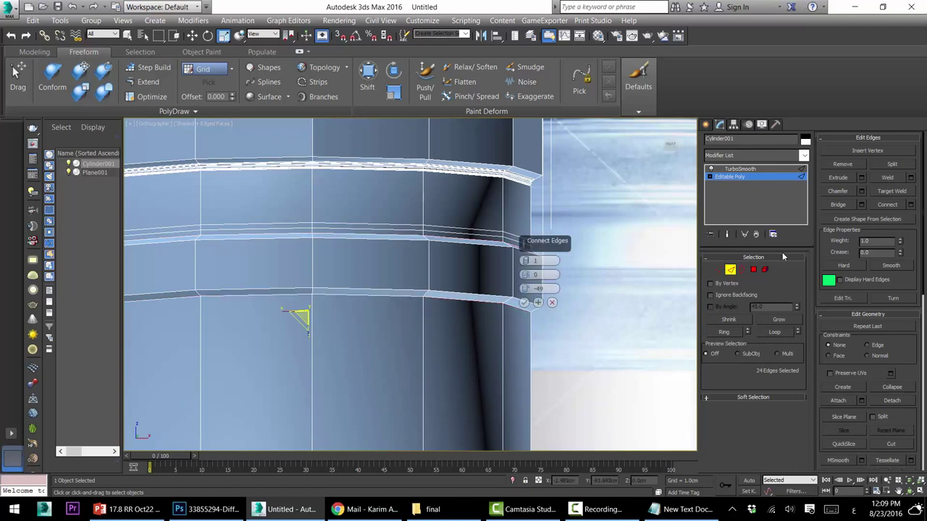
click(861, 191)
drag(526, 277, 527, 311)
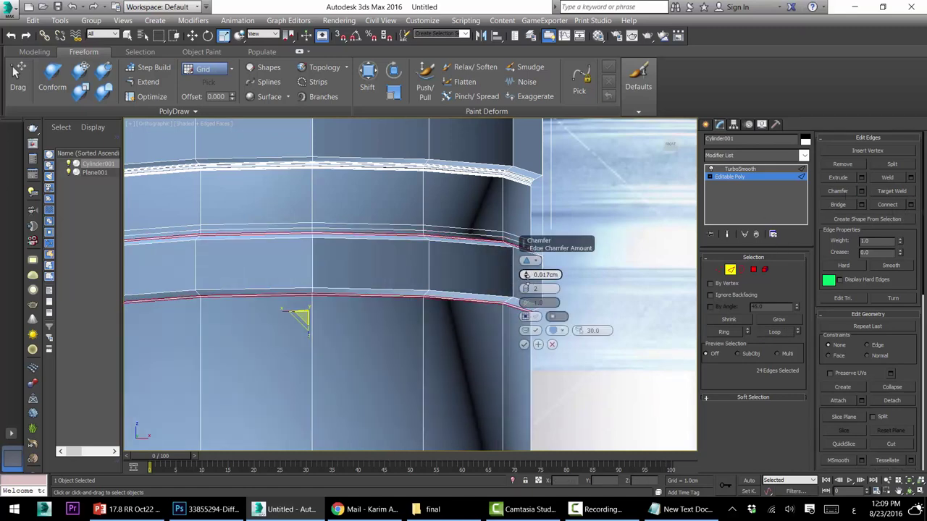
click(524, 344)
Select the two complete horizontal edge loops just above the second raised band from the top
alt+middle_drag(554, 271, 393, 260)
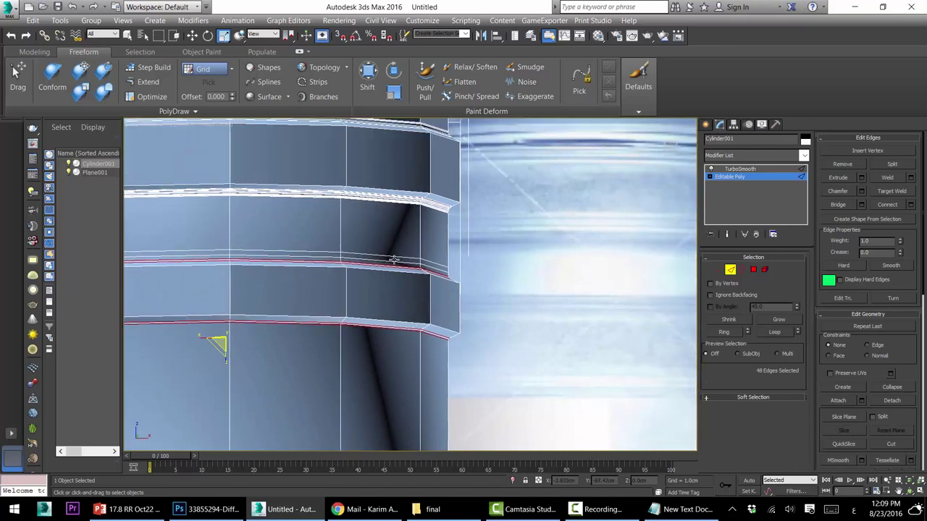
scroll(393, 260, up, 4)
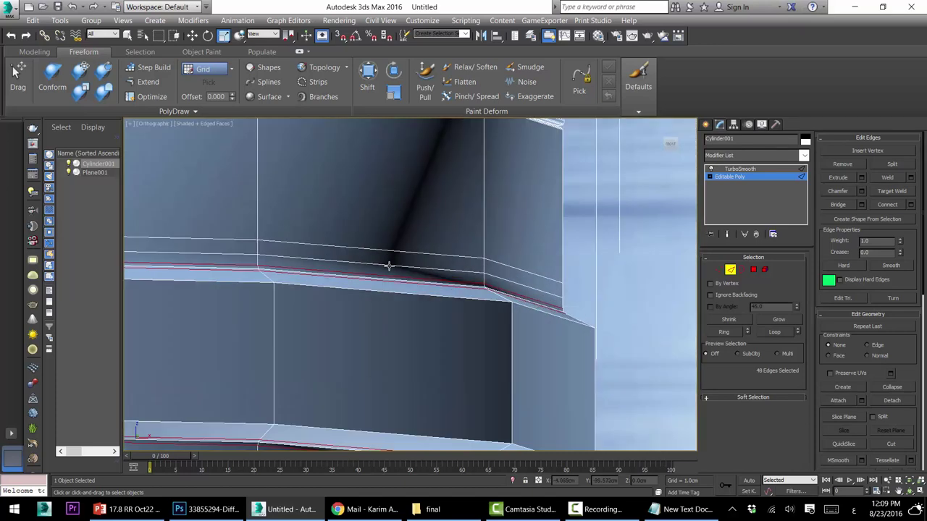
click(389, 263)
ctrl+click(388, 252)
middle_drag(354, 429, 357, 313)
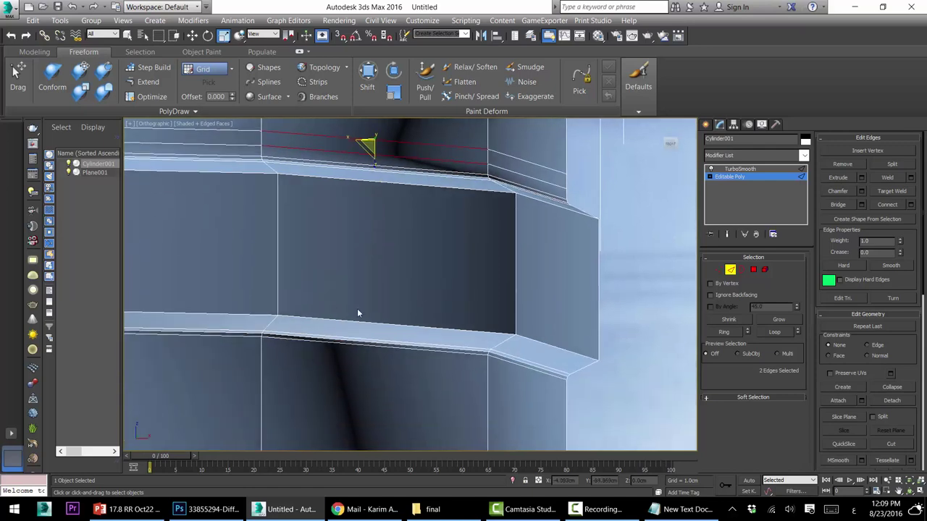
middle_drag(356, 347, 340, 426)
click(774, 332)
scroll(439, 262, down, 4)
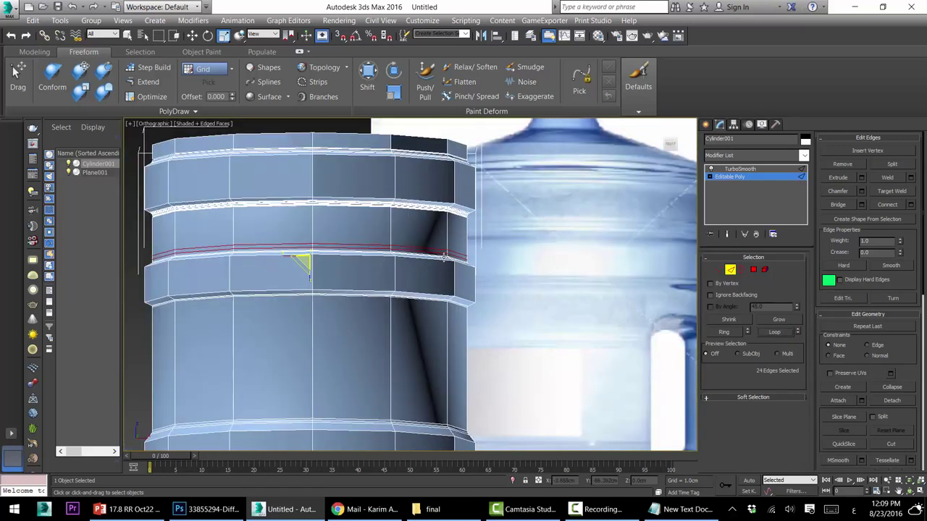
Fine-tune the height of the two loops above the second band, lowering the upper one slightly toward the other
scroll(444, 257, up, 5)
middle_drag(406, 267, 505, 244)
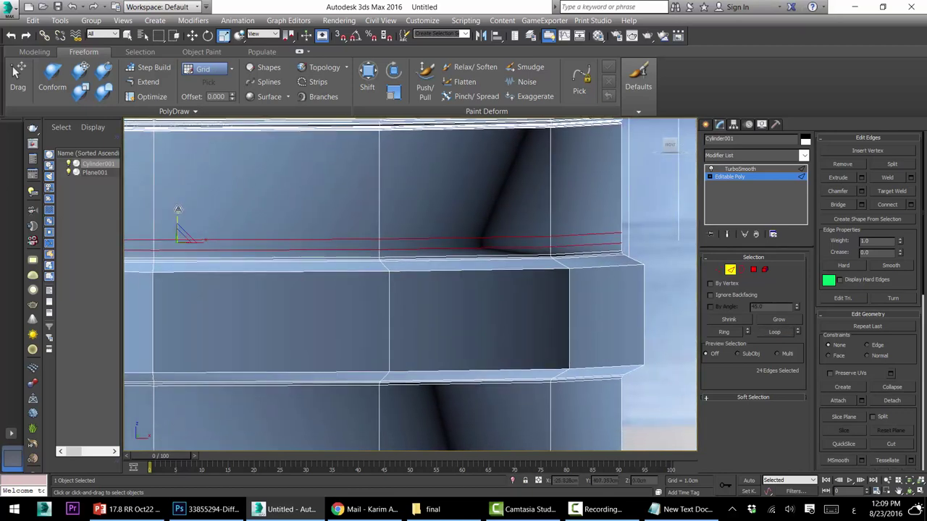
click(194, 36)
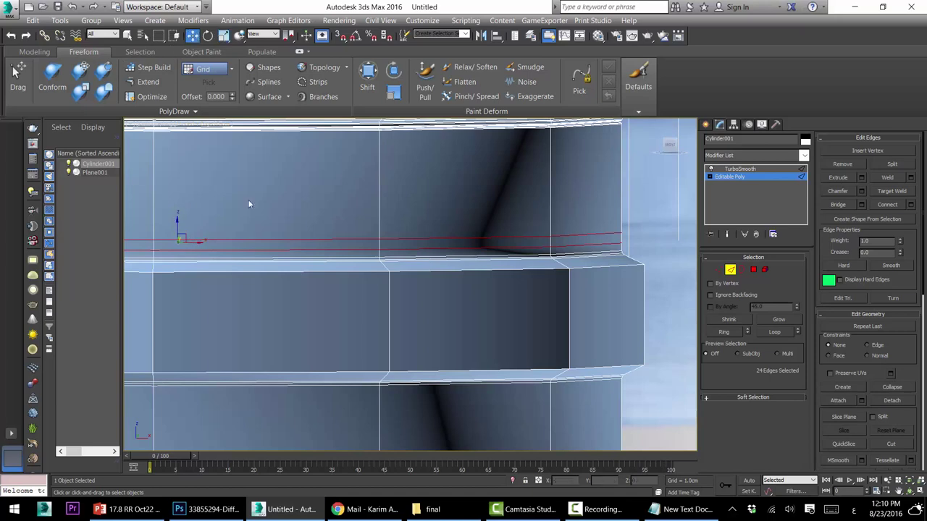
middle_drag(250, 203, 284, 181)
drag(213, 217, 212, 196)
scroll(209, 222, up, 2)
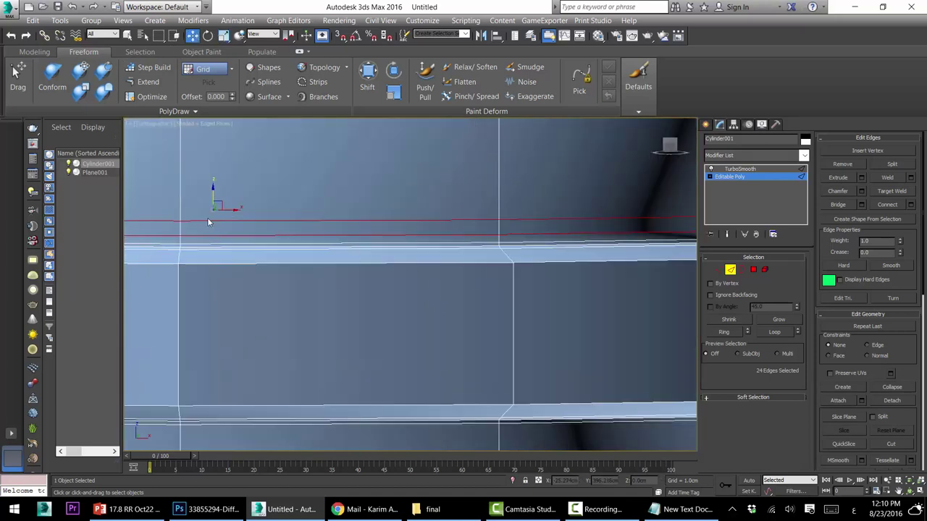
click(256, 221)
click(774, 332)
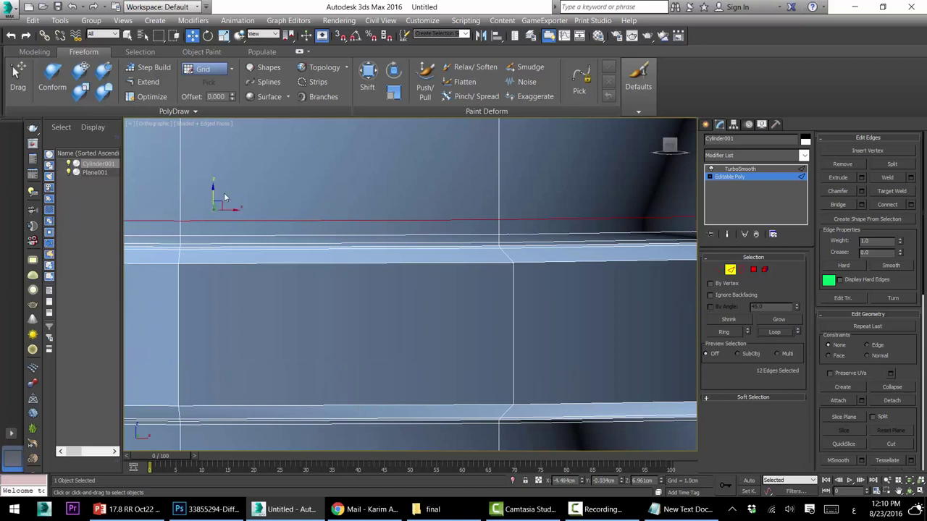
drag(212, 192, 212, 198)
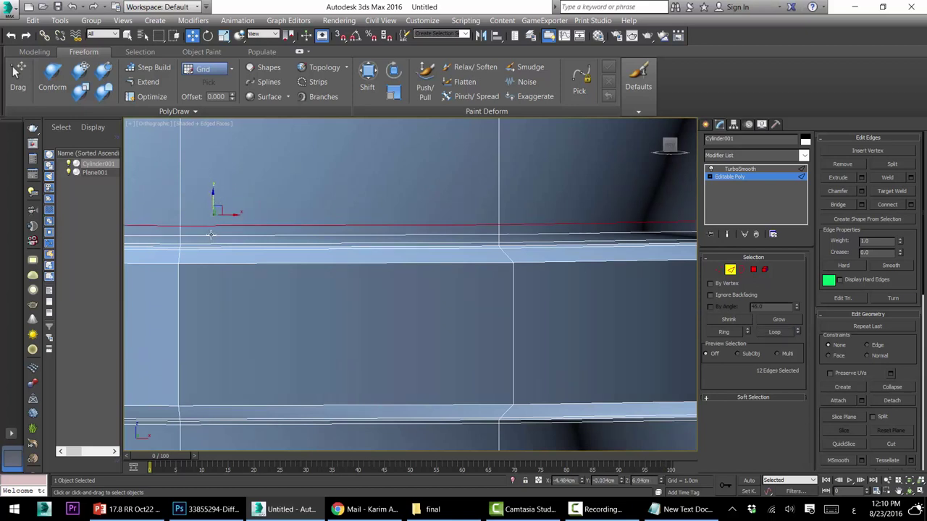
Select both loops above the second band together and extrude them inward into two narrow grooves
ctrl+double_click(210, 234)
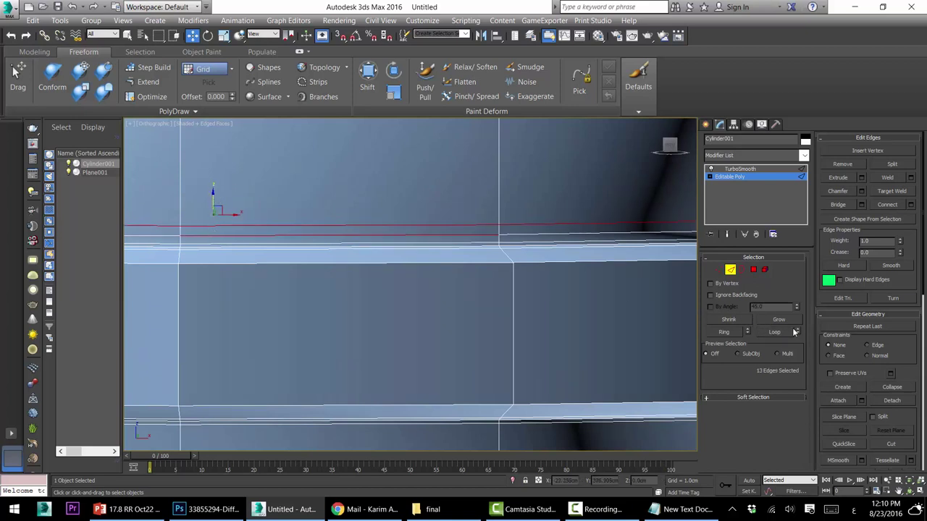
click(861, 177)
click(524, 288)
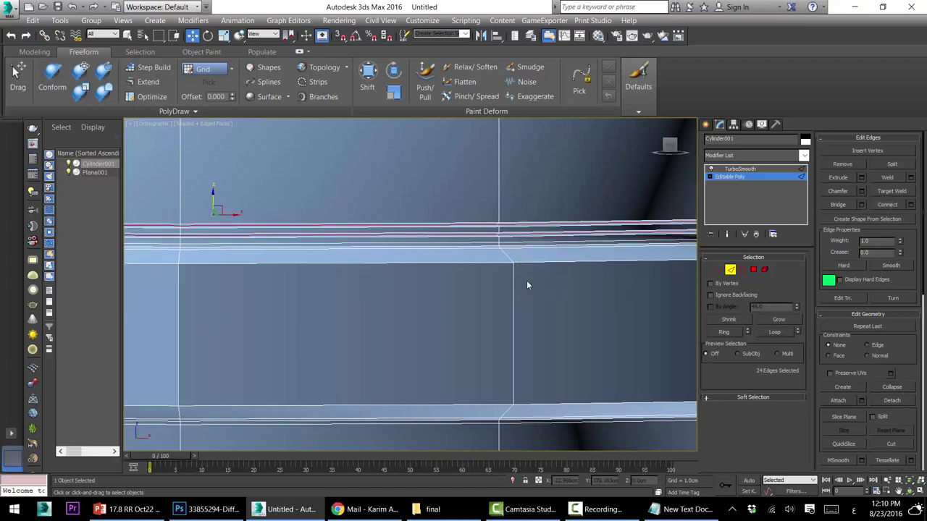
Chamfer the centre and border edge loops of both grooves by 0.003 cm with 2 segments
scroll(527, 283, up, 5)
ctrl+click(484, 215)
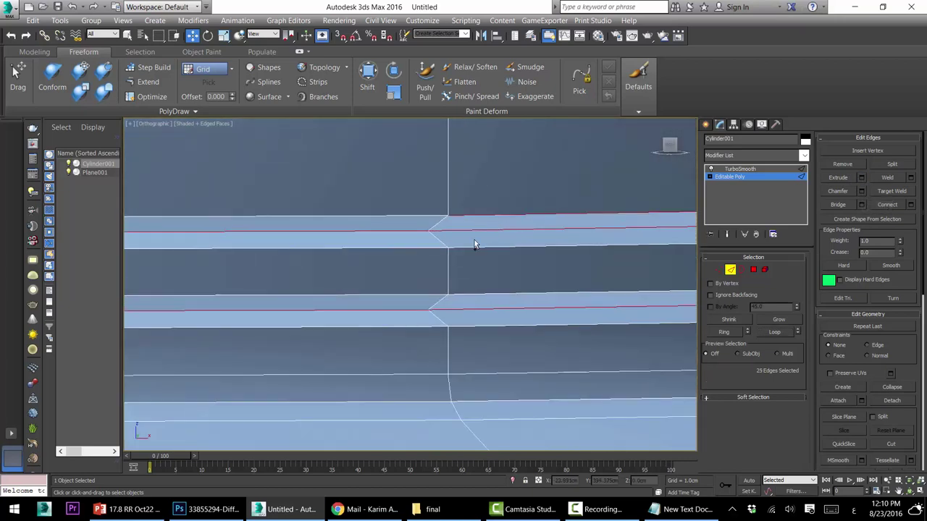
ctrl+click(471, 247)
ctrl+click(461, 294)
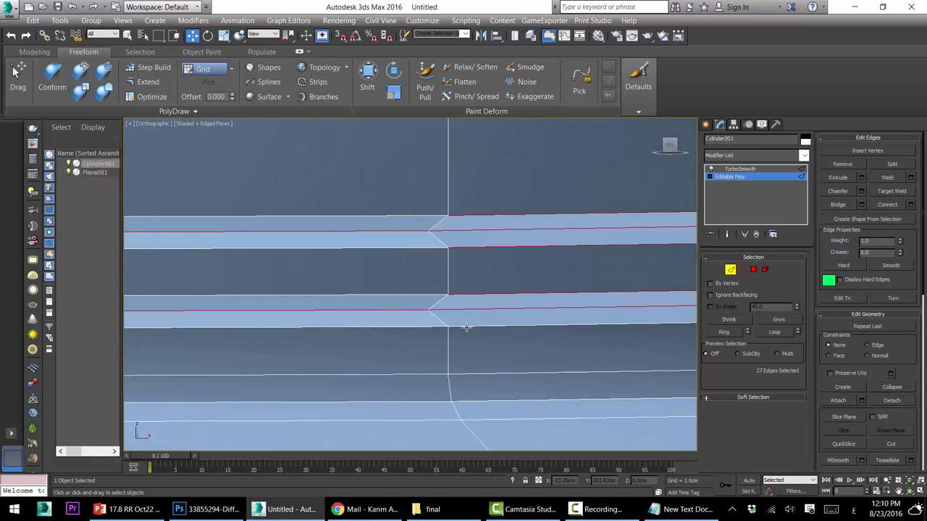
ctrl+click(466, 327)
click(763, 333)
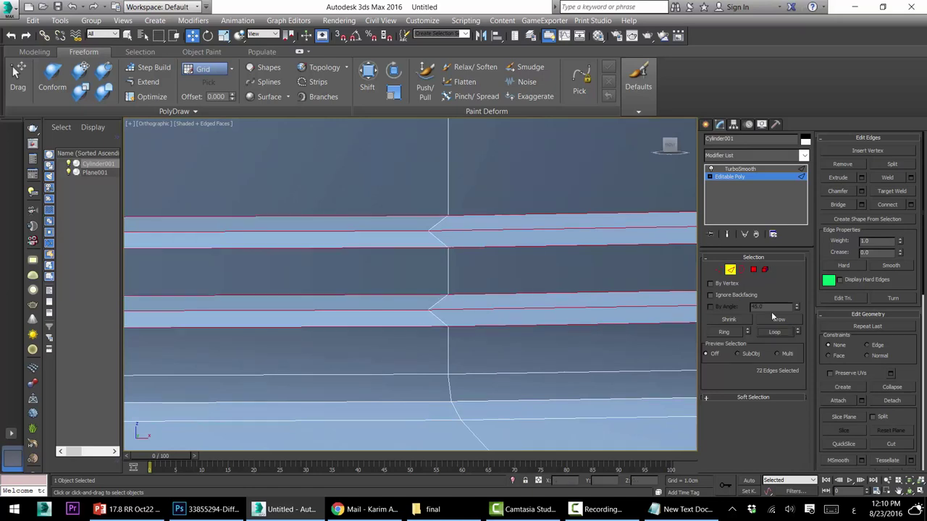
click(861, 191)
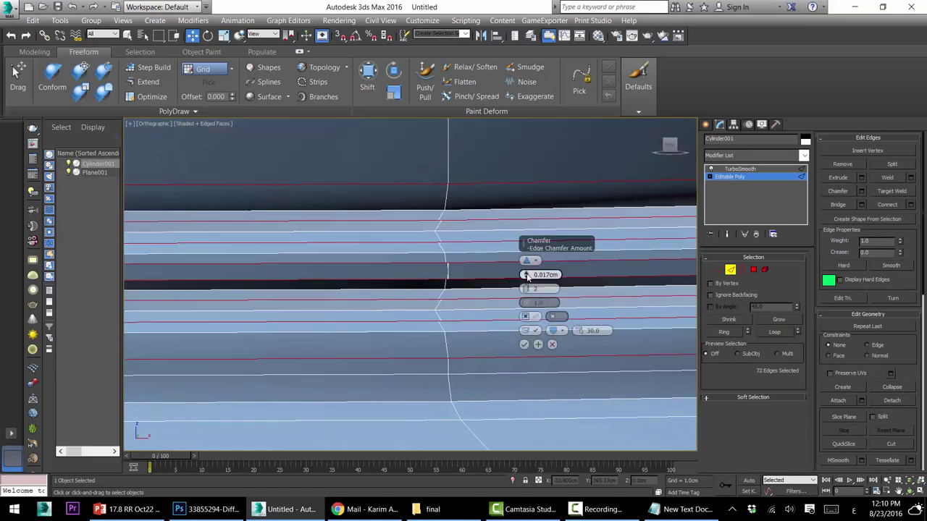
drag(526, 277, 532, 304)
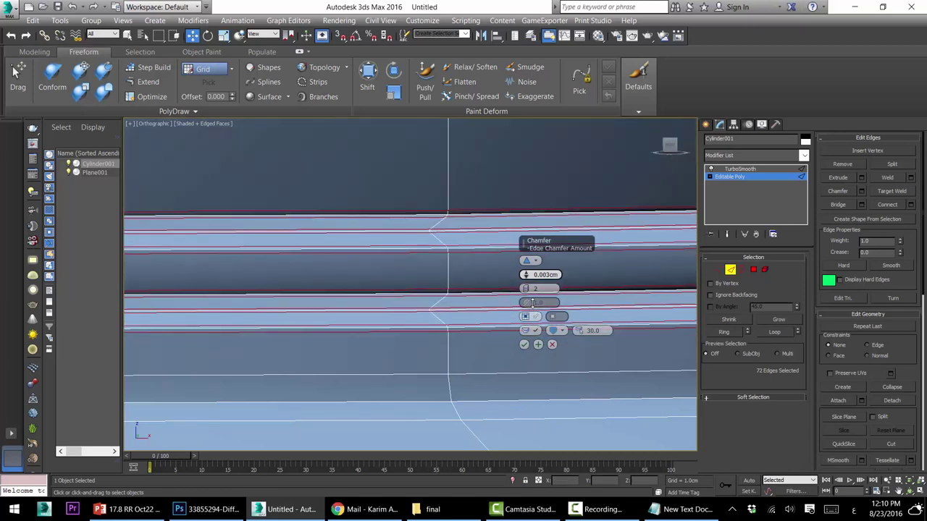
click(524, 345)
View the TurboSmooth result without edged faces and compare the bottle's bands and grooves with the reference
click(735, 169)
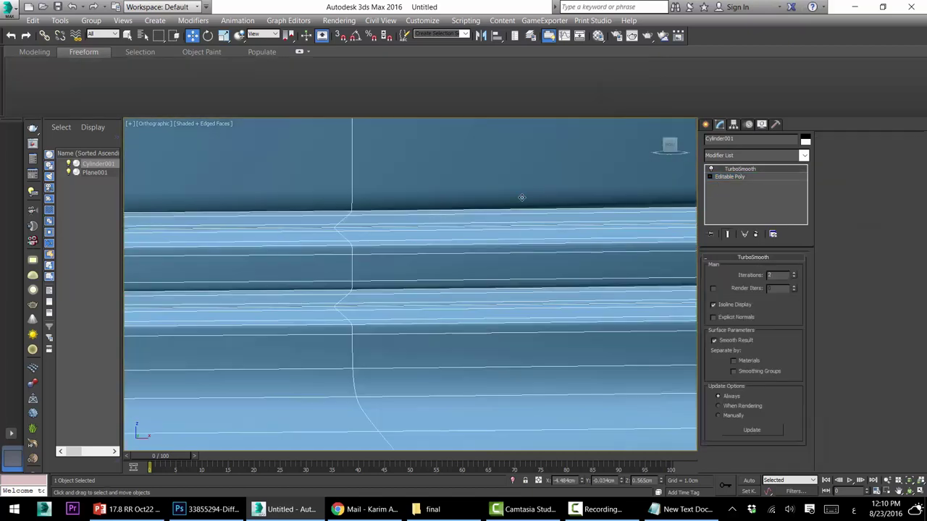
scroll(521, 198, down, 12)
click(200, 211)
key(F3)
key(F3)
key(F4)
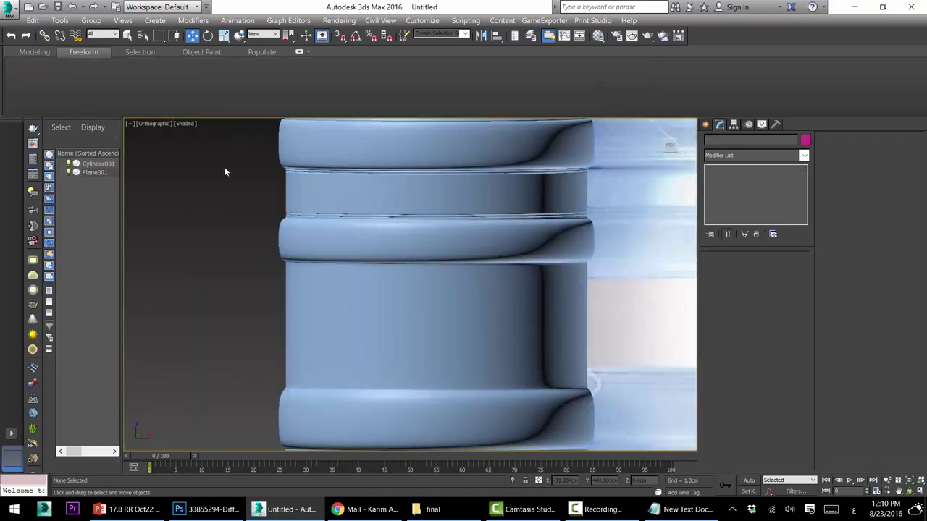
scroll(336, 224, down, 3)
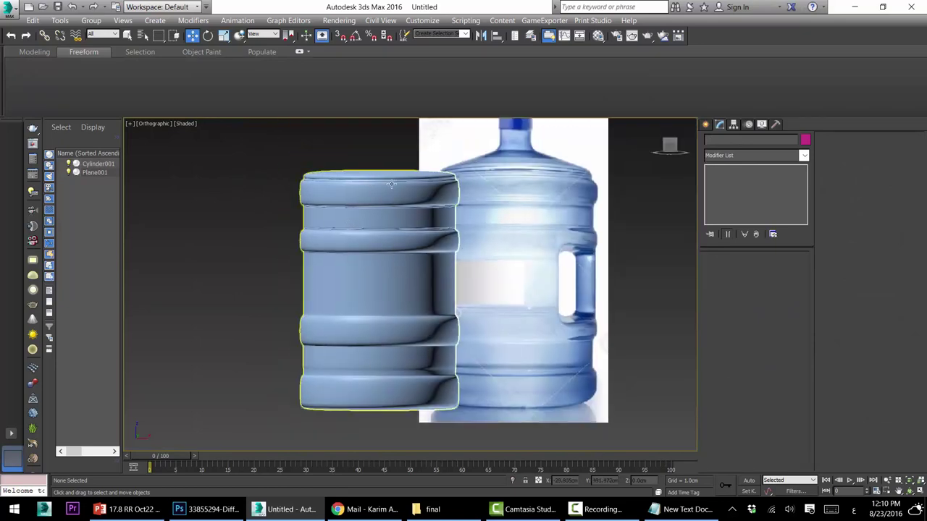
scroll(331, 219, up, 4)
scroll(304, 215, down, 2)
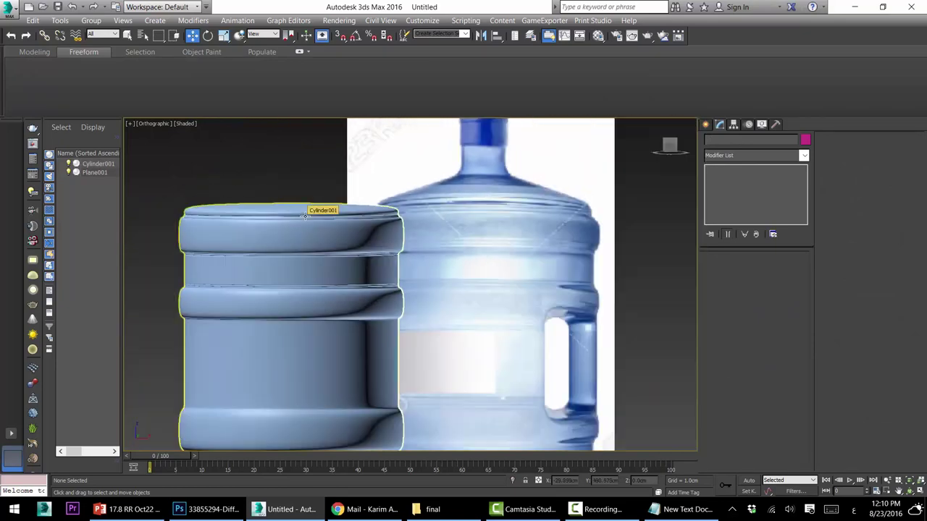
Delete the cap polygon at the top of the bottle's editable poly
click(305, 215)
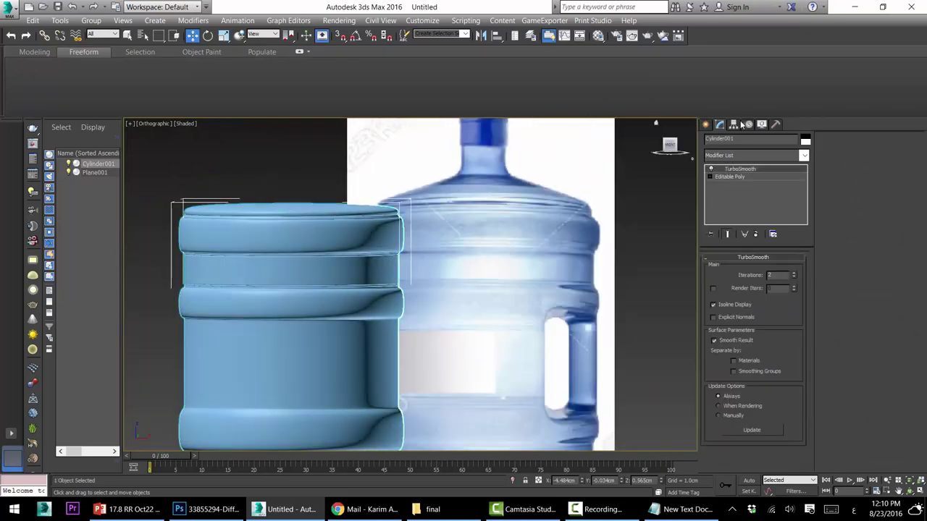
click(743, 176)
key(4)
alt+middle_drag(328, 222, 323, 205)
click(323, 206)
key(Delete)
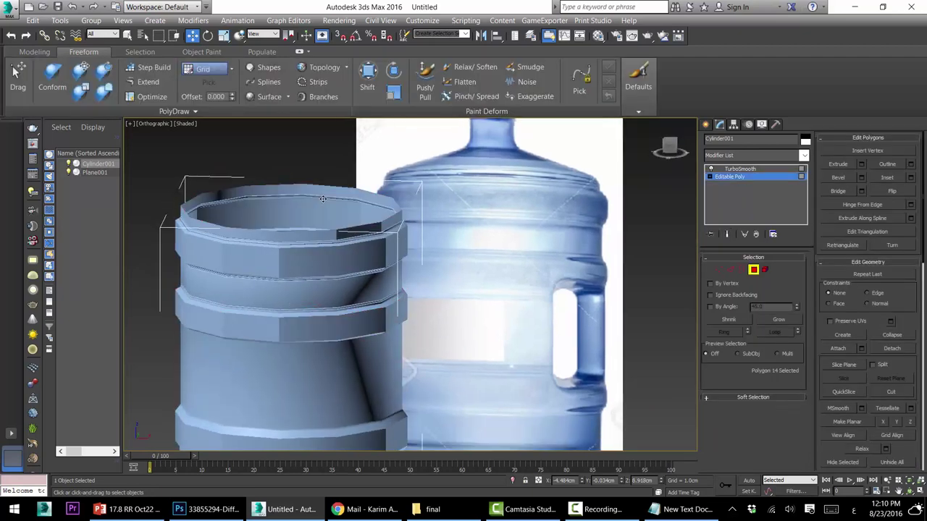
In the front view with the smoothed result shown, scale the open top border inward, extrude it upward and taper it further
key(f)
scroll(331, 375, down, 3)
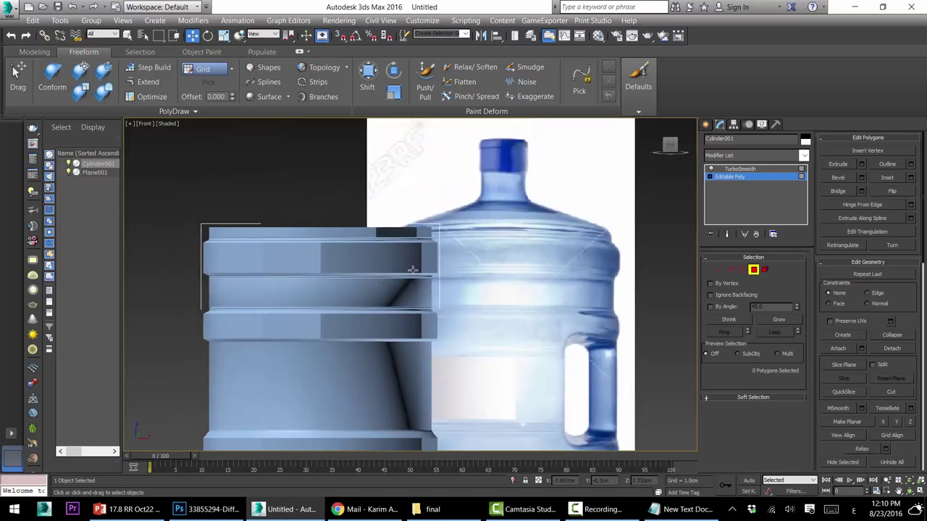
click(728, 234)
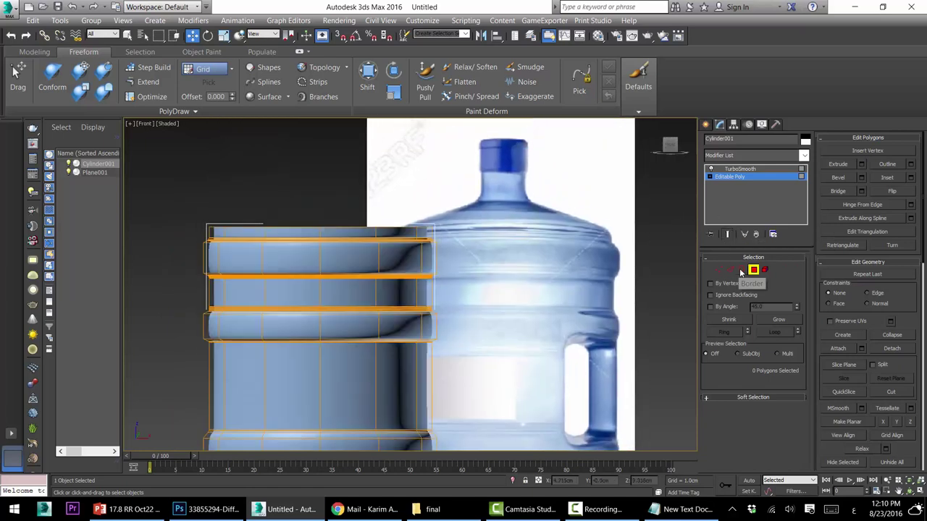
click(741, 270)
click(416, 229)
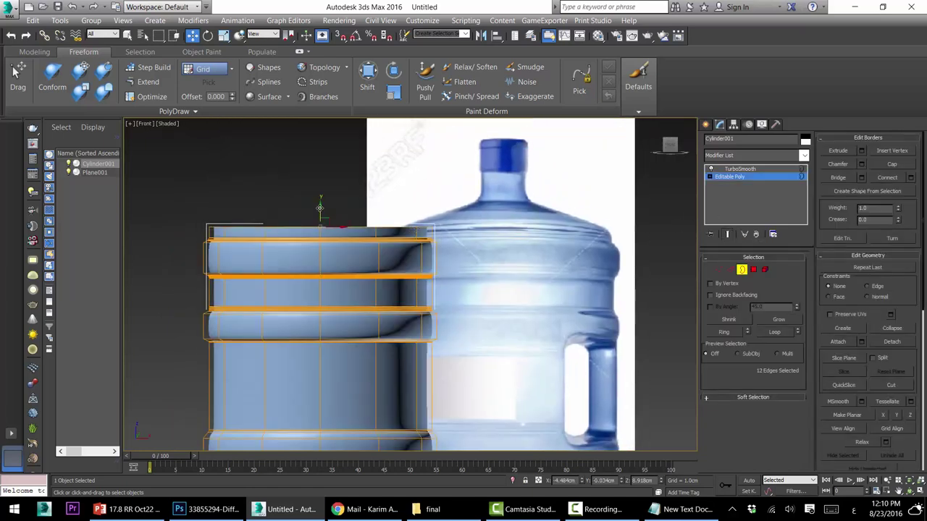
click(223, 36)
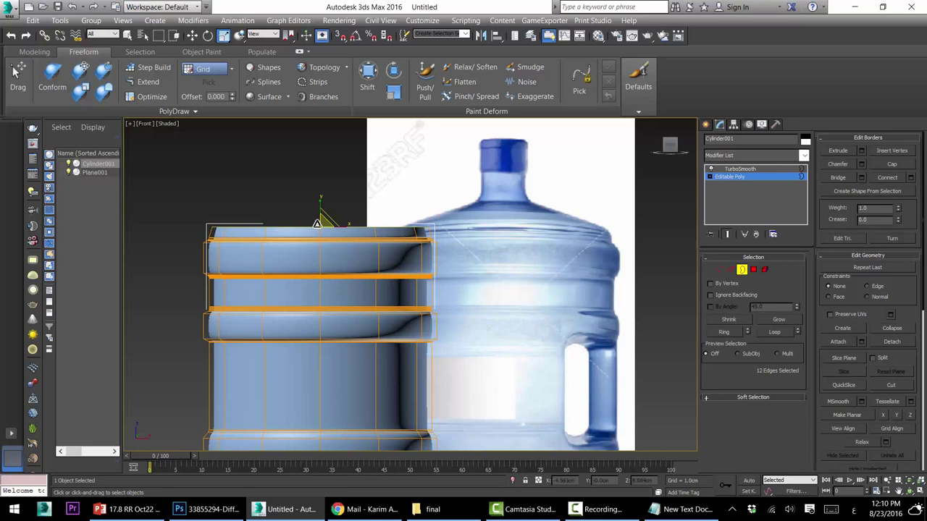
click(192, 36)
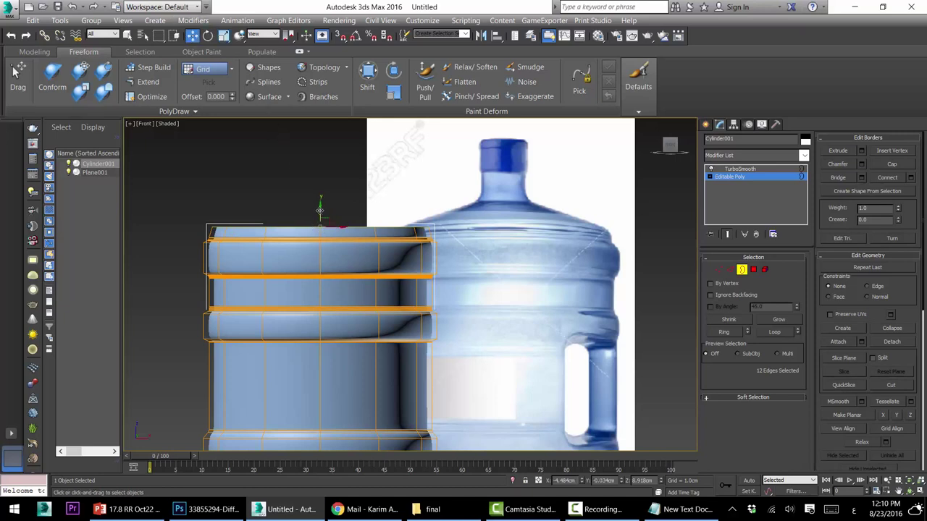
mouse_move(319, 211)
mouse_down()
mouse_move(319, 197)
mouse_move(326, 220)
mouse_up()
click(224, 35)
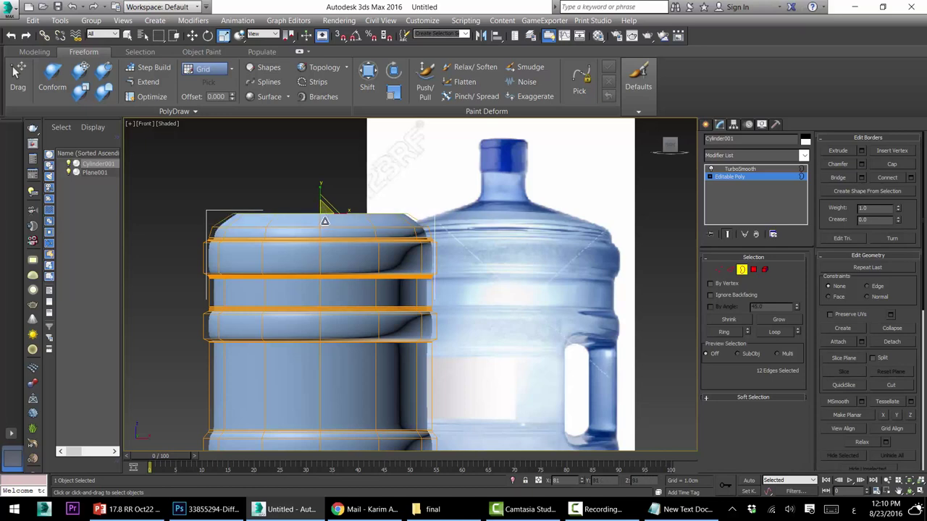
Move the whole bottle horizontally over the reference image and make it see-through
click(731, 169)
click(734, 177)
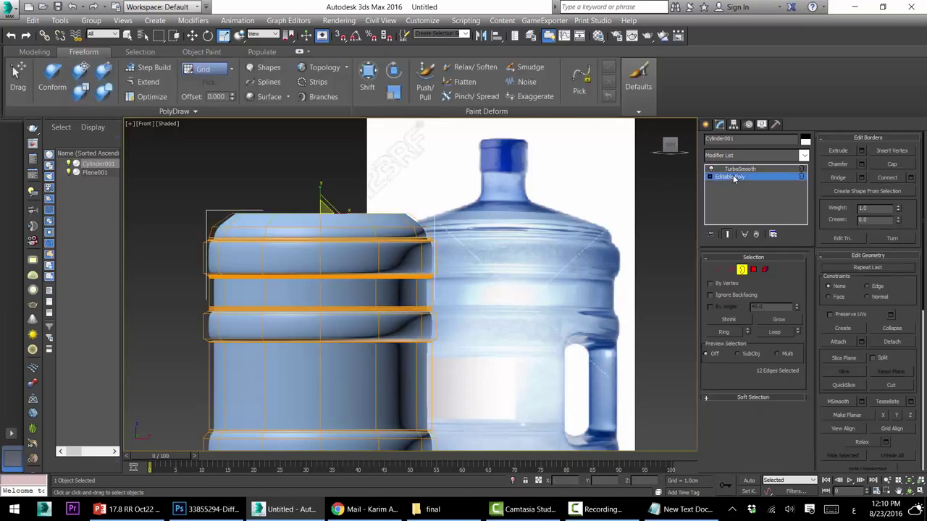
click(733, 179)
middle_drag(323, 194, 315, 146)
click(192, 36)
scroll(320, 312, down, 2)
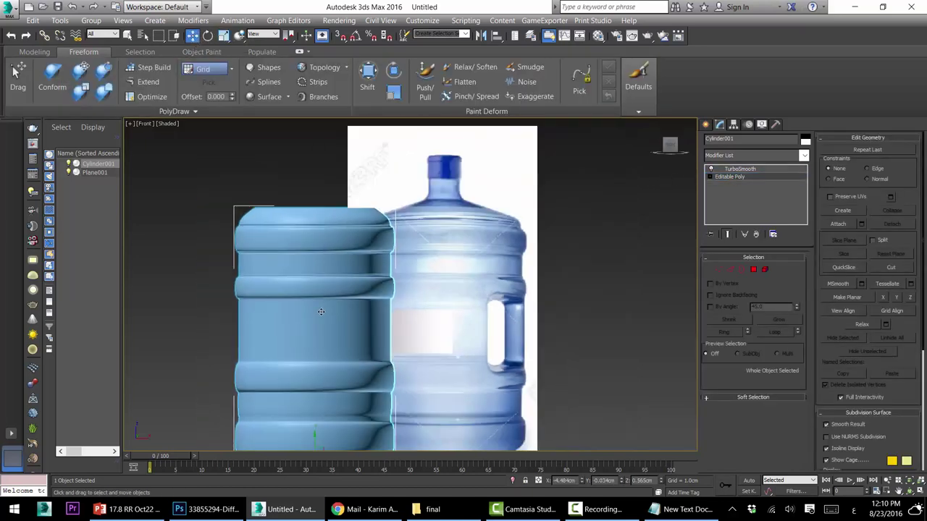
scroll(335, 353, down, 2)
drag(339, 430, 431, 430)
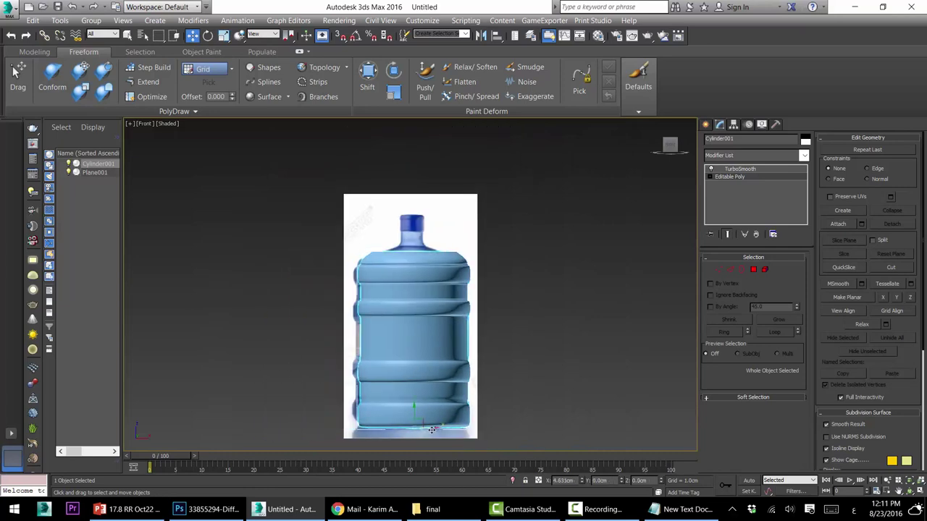
key(alt+x)
Extrude the bottle's top border up to the base of the neck in the reference and scale it inward to the neck's width
scroll(438, 262, up, 3)
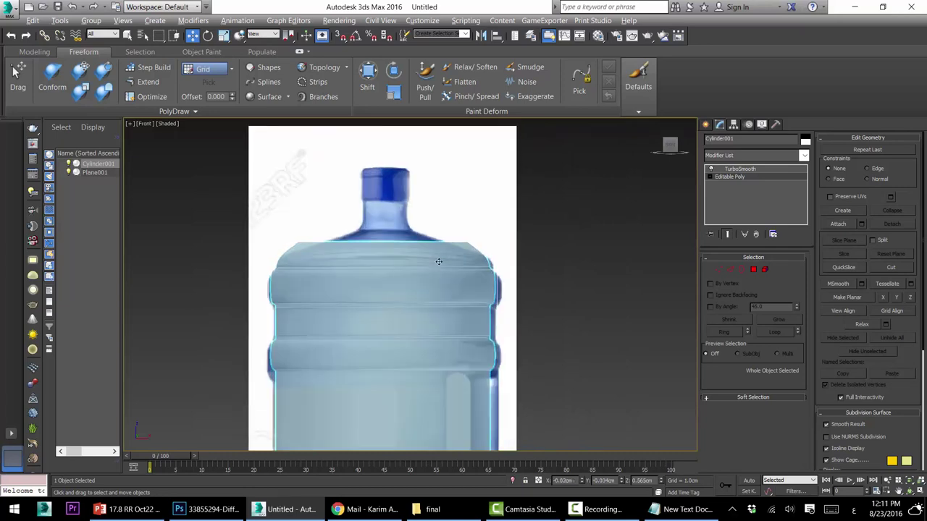
scroll(438, 261, up, 2)
click(729, 269)
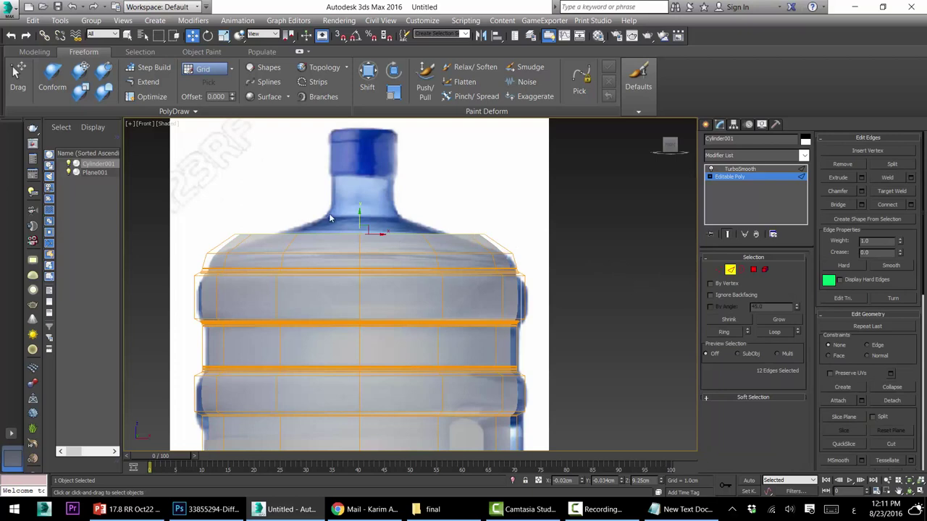
mouse_move(359, 216)
mouse_down()
mouse_move(356, 227)
mouse_move(358, 201)
mouse_up()
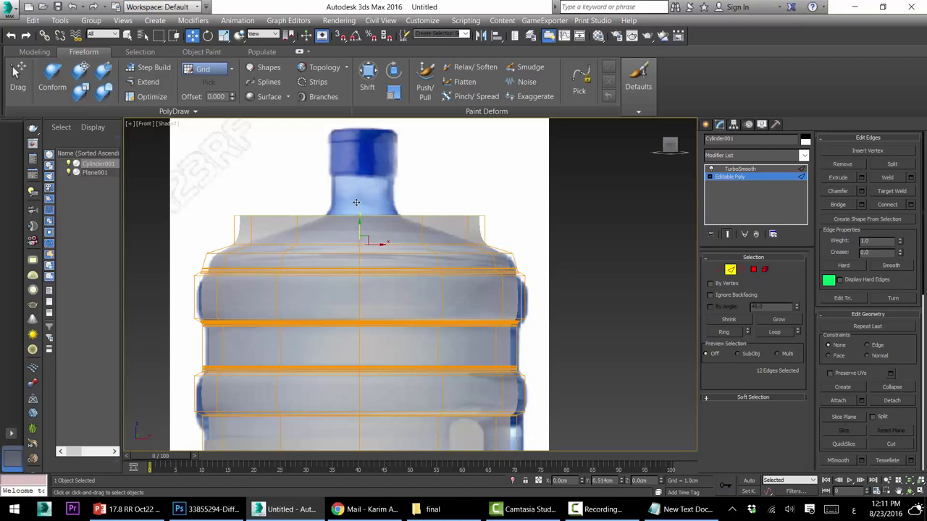
click(224, 36)
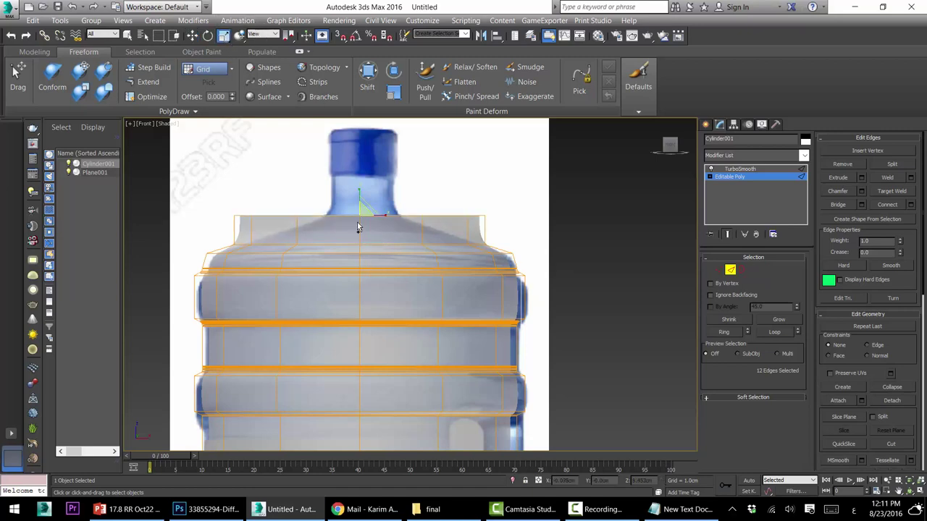
drag(357, 227, 389, 330)
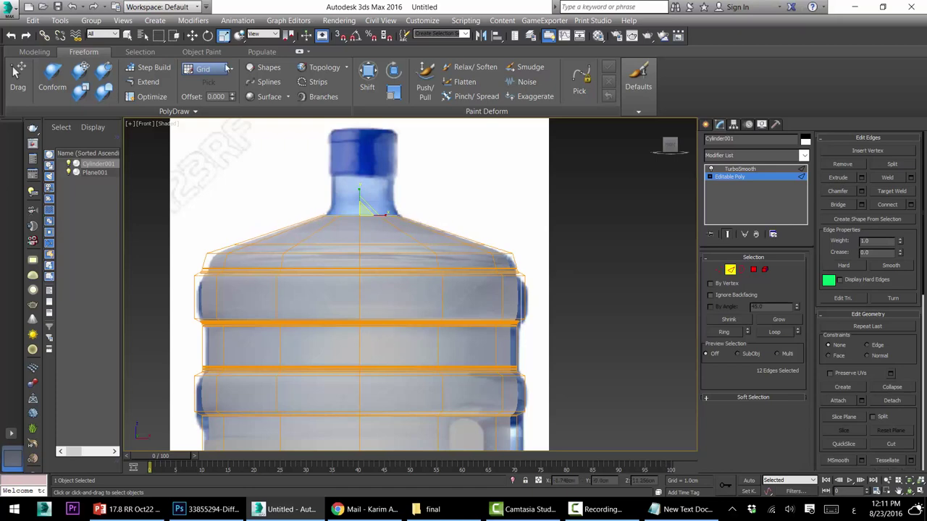
click(192, 36)
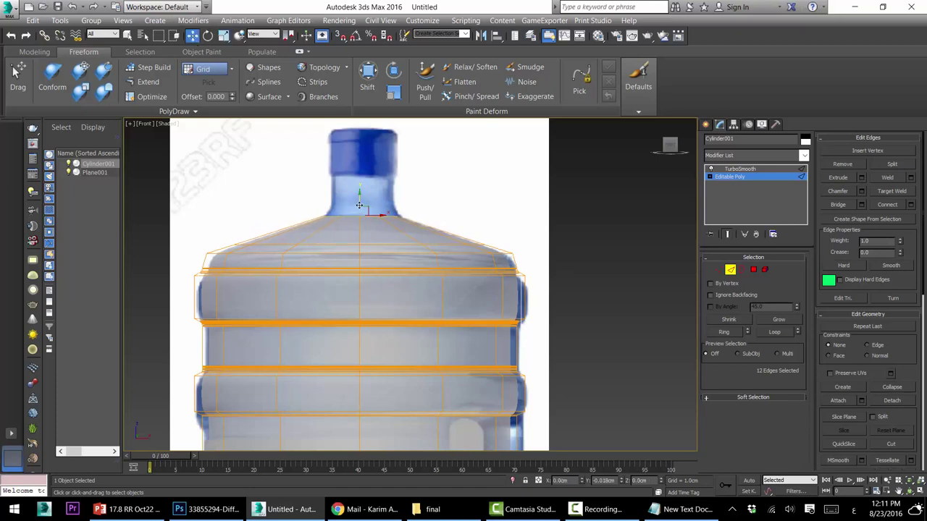
Switch to Notepad, add the line "طبعا بنشد وبنسحب بالضغط علي shift من الكيبورد" and return to 3ds Max
click(682, 509)
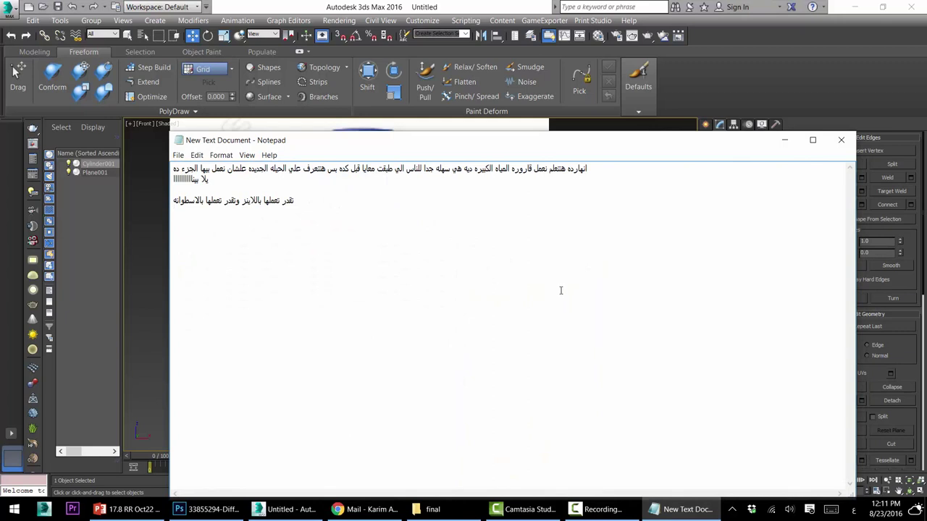
text(بعا بنشد وبنسحب وا)
key(BackSpace)
text(بالضغط علي)
key(alt+shift)
text(shift)
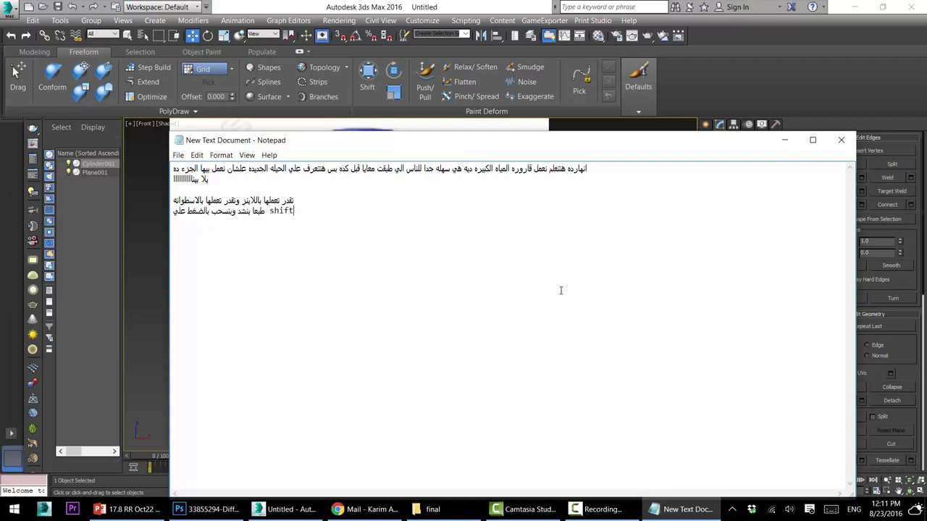
text( من الكيبورد)
key(alt+Tab)
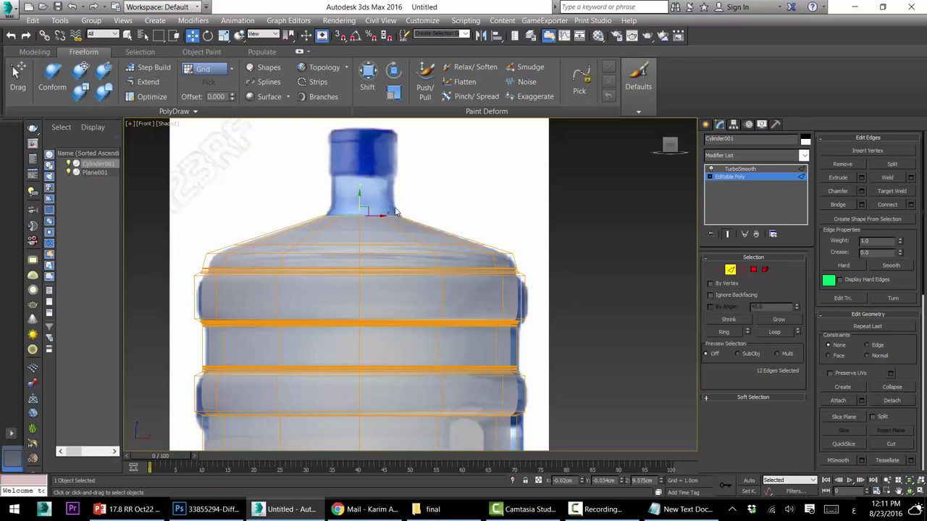
Extrude the neck border up in three stages, narrowing the first short one, up to just below the reference cap's top
middle_drag(396, 212, 396, 216)
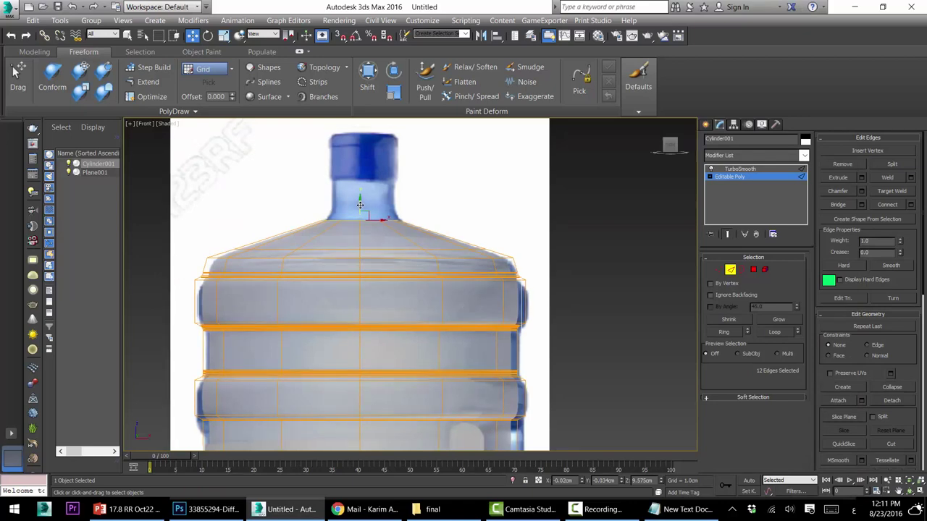
drag(360, 205, 364, 195)
click(224, 35)
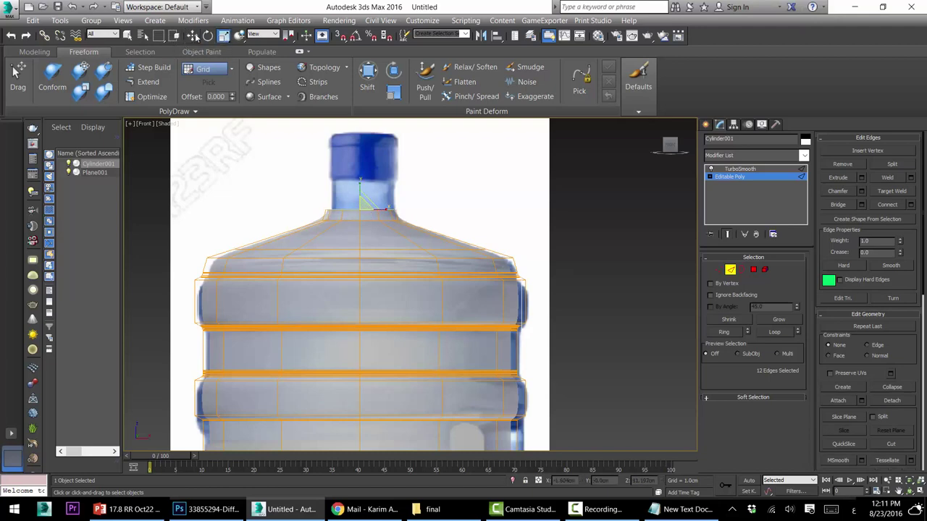
click(192, 35)
drag(357, 197, 360, 164)
middle_drag(358, 164, 364, 180)
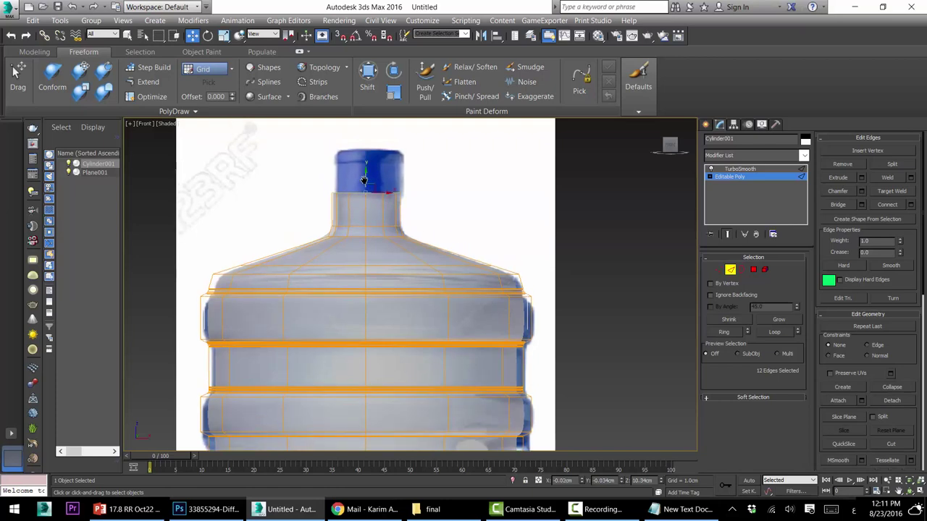
drag(365, 176, 369, 146)
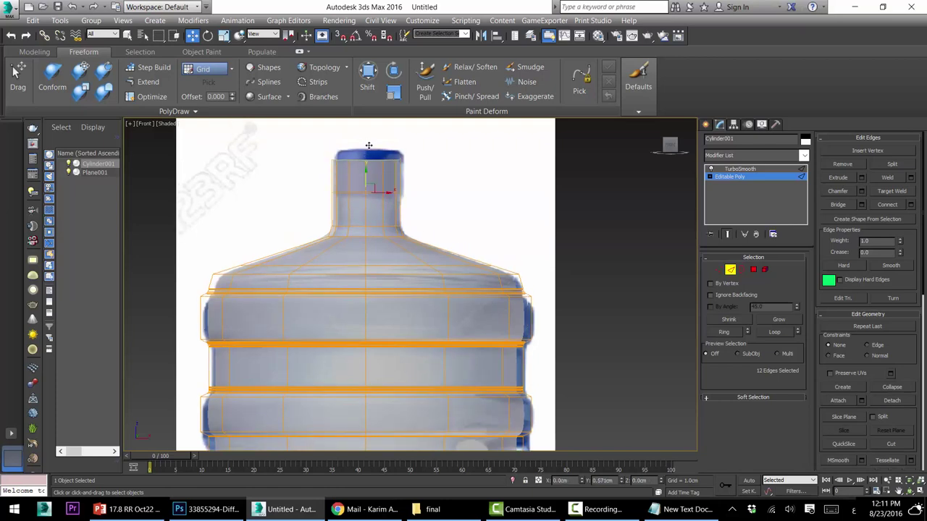
Hide the smoothed end result and show the neck's editable poly with edged faces at edge level
scroll(366, 152, up, 5)
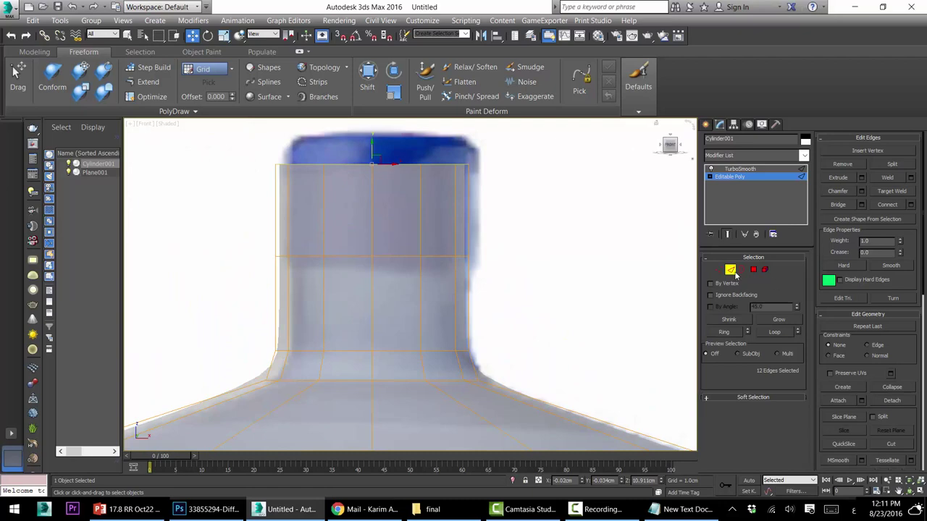
click(742, 269)
key(2)
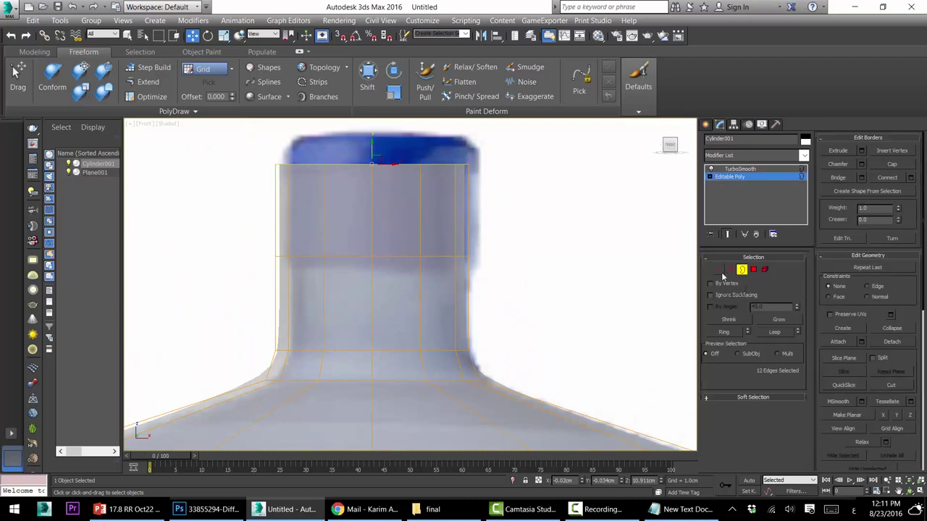
click(743, 176)
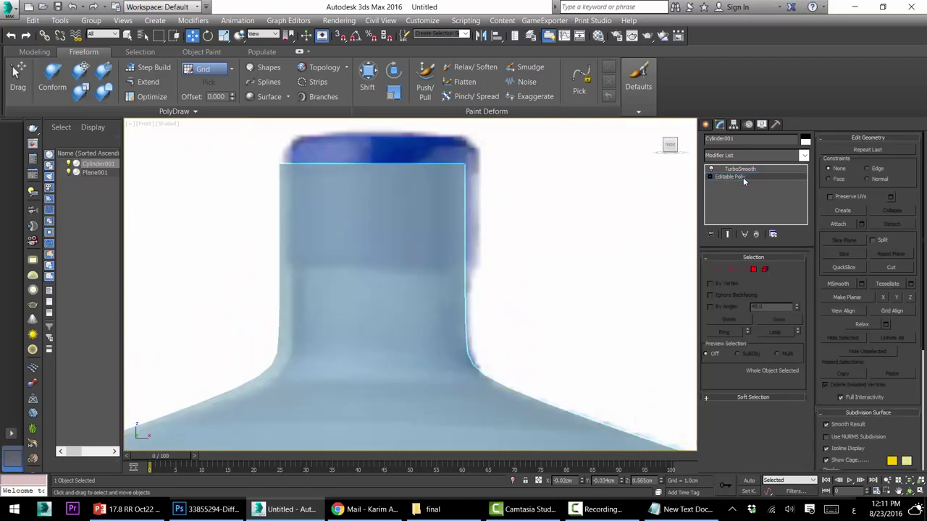
click(727, 234)
key(2)
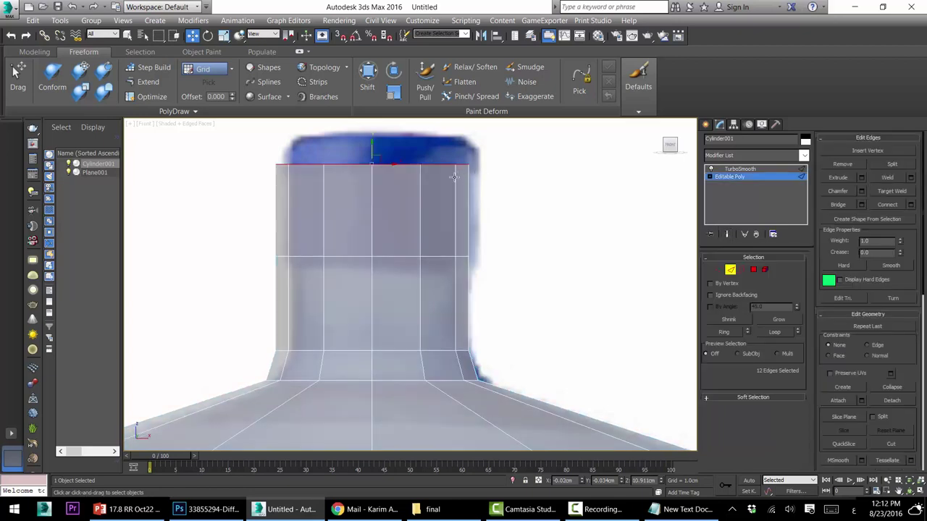
Connect the ring of vertical edges in the neck's uppermost band with 3 segments, pinch 0 and slide 0
click(455, 181)
click(723, 332)
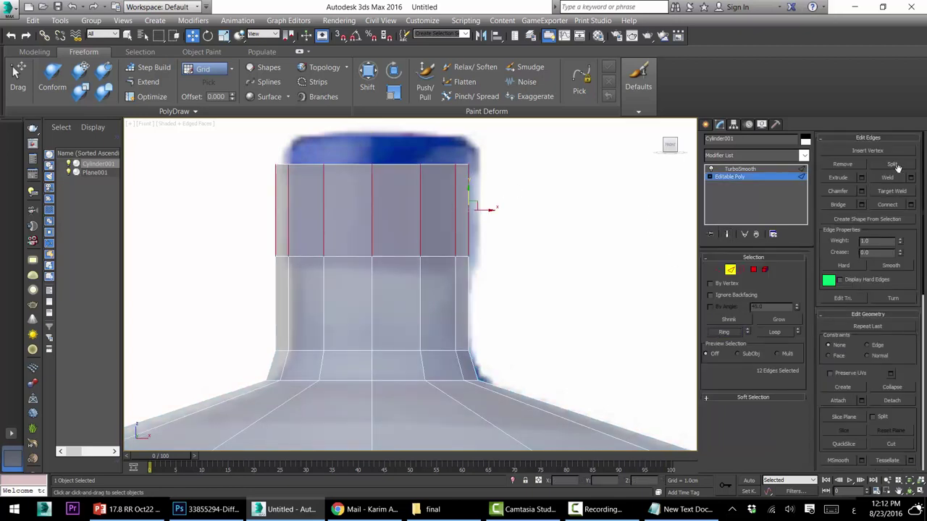
click(911, 206)
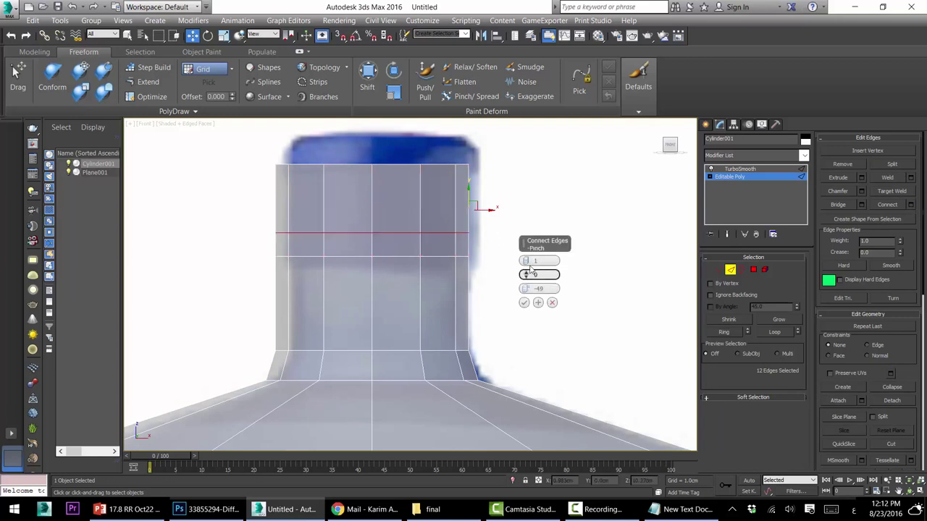
drag(526, 260, 526, 250)
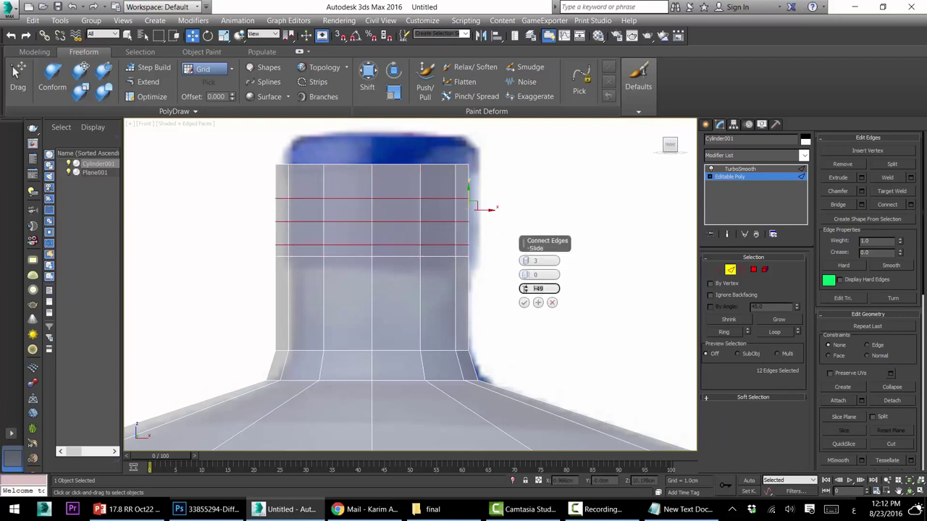
right_click(526, 289)
click(538, 275)
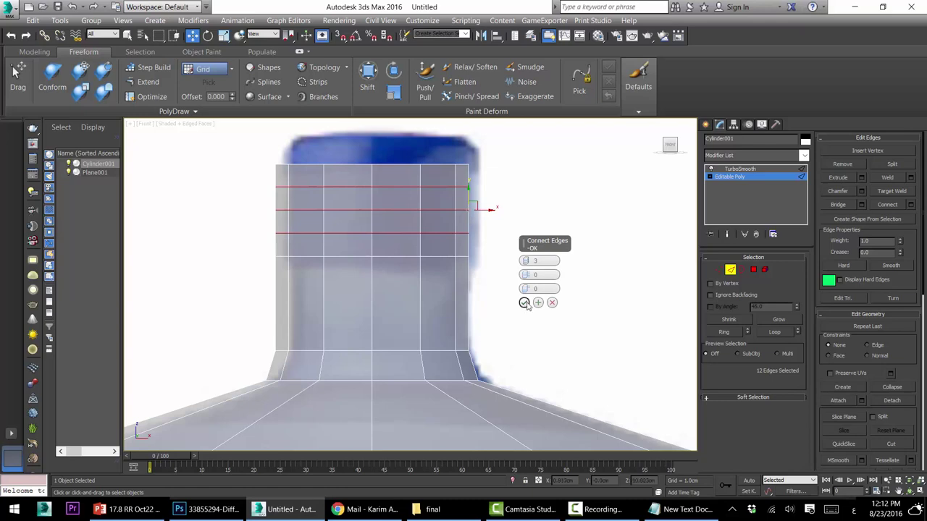
click(524, 303)
Rotate the three new neck edge loops into a slant and deselect the edges at the lower end of the lowest loop
click(207, 35)
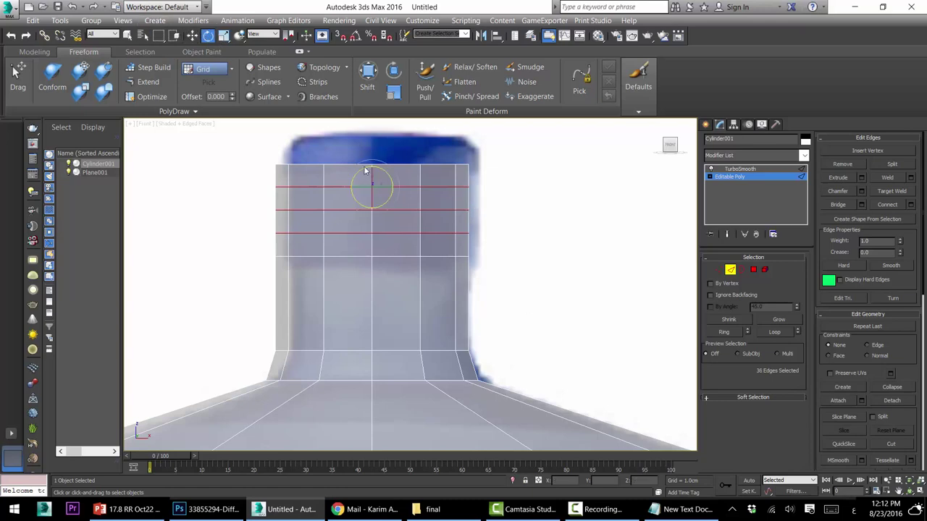
drag(389, 176, 387, 169)
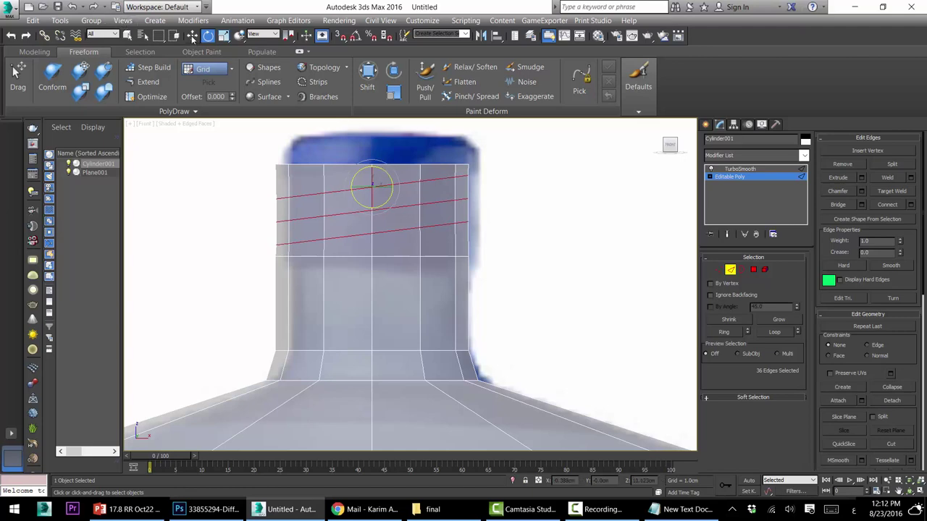
key(w)
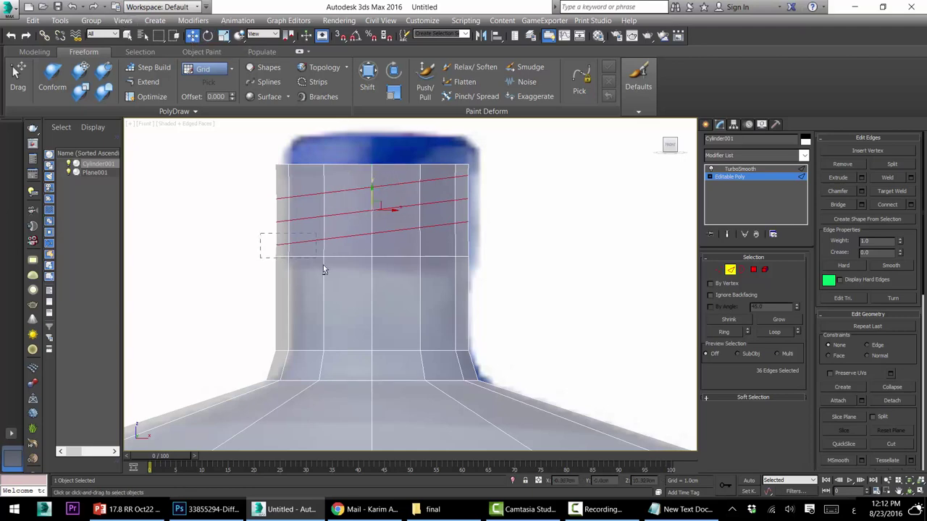
key(F3)
key(F3)
Switch to the perspective view and turn off the bottle's see-through display with the slanted neck edges still selected
click(862, 192)
key(Escape)
key(p)
scroll(413, 197, down, 2)
middle_drag(415, 197, 438, 254)
scroll(440, 254, down, 4)
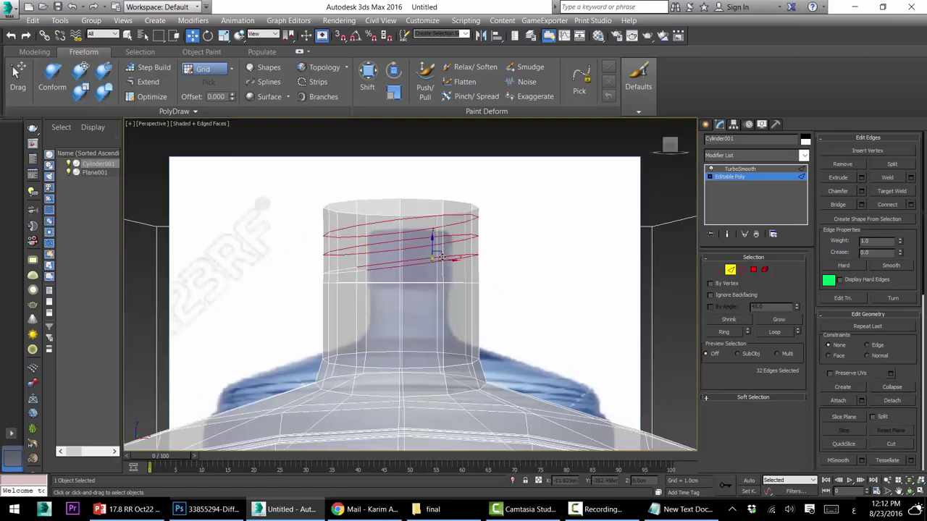
key(F3)
key(F3)
Extrude the selected slanted edges outward to form raised, pointed thread ridges around the neck
scroll(441, 253, up, 6)
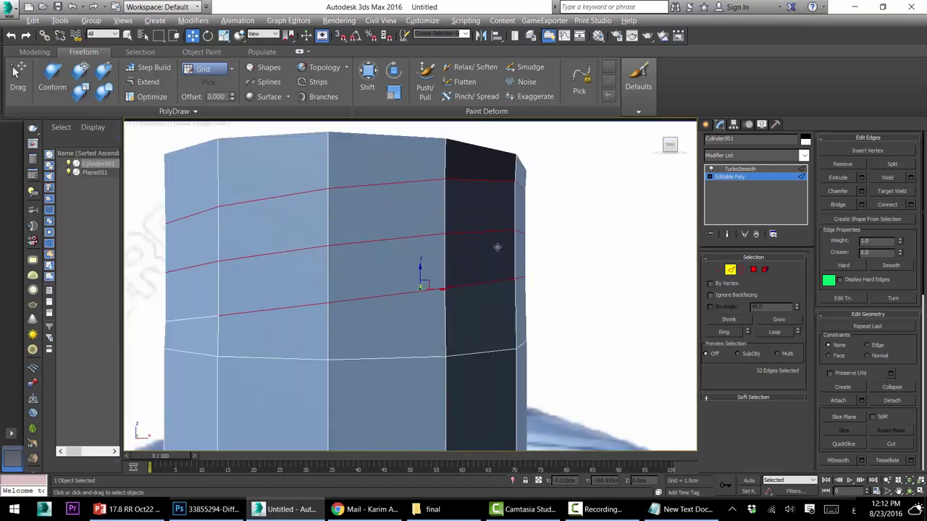
click(861, 177)
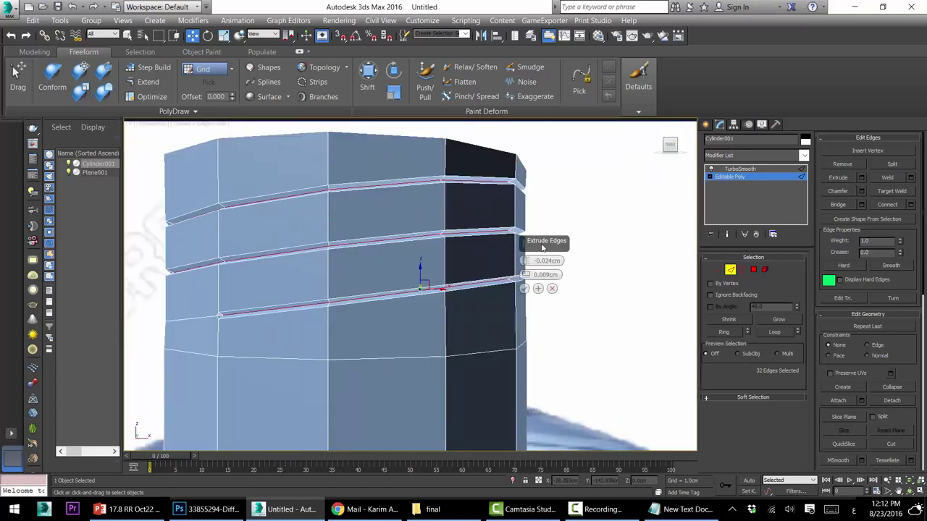
mouse_move(526, 250)
mouse_down()
mouse_move(528, 272)
mouse_move(525, 261)
mouse_up()
key(Return)
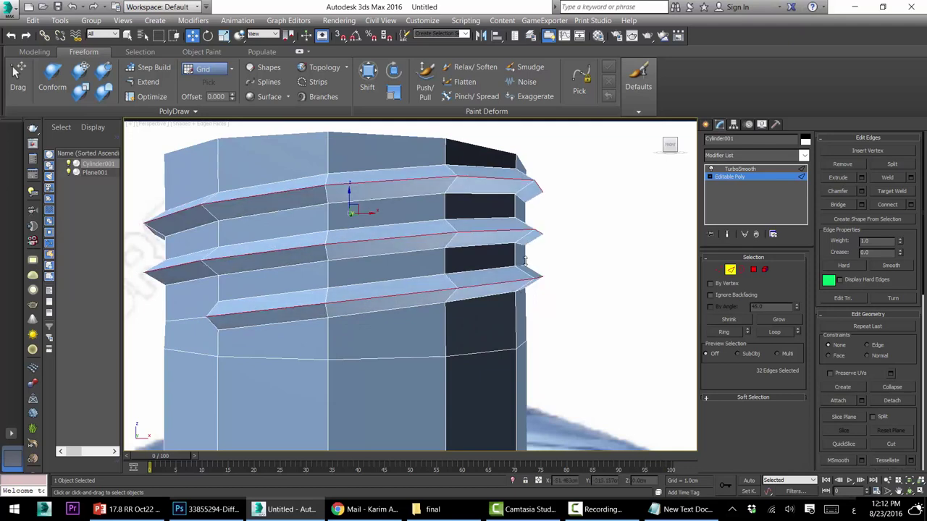
ctrl+click(492, 218)
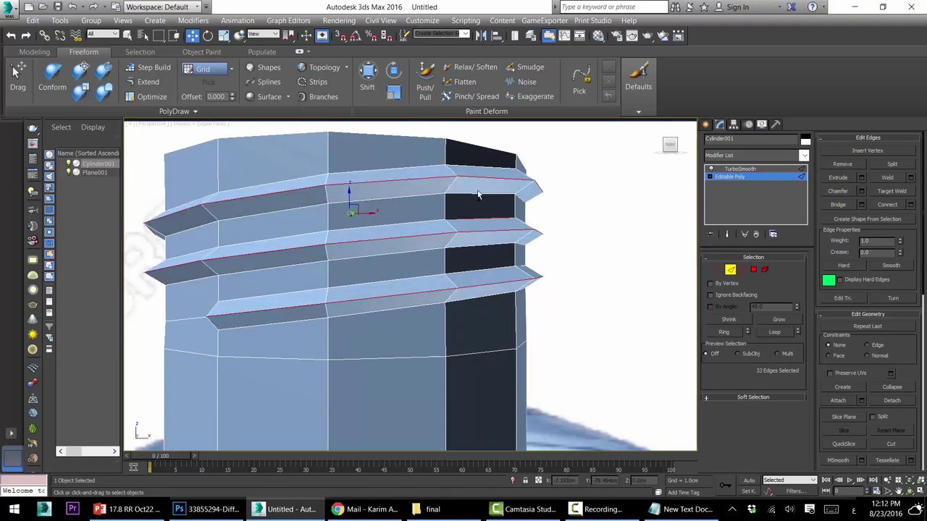
ctrl+click(474, 196)
ctrl+click(476, 166)
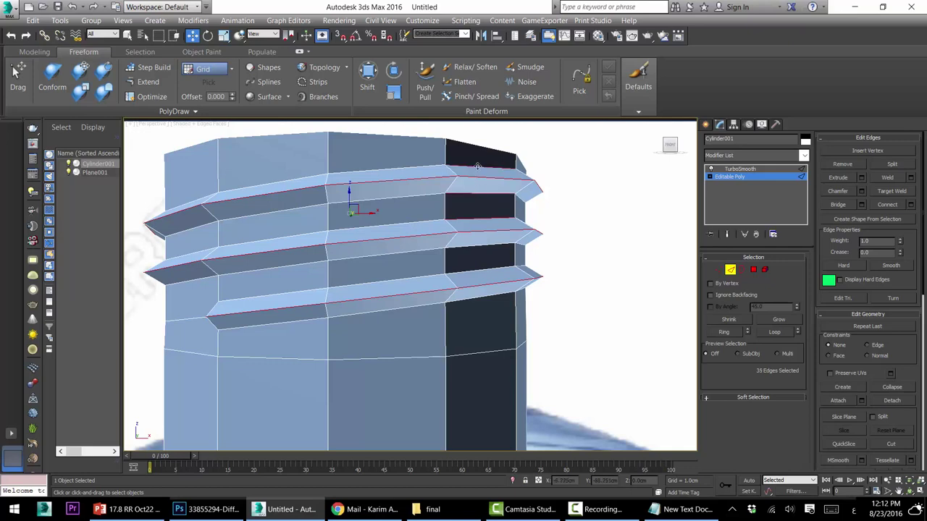
ctrl+click(483, 272)
Try to move the tip vertex at the lower end of the lowest ridge inward to the neck surface, and undo it
key(1)
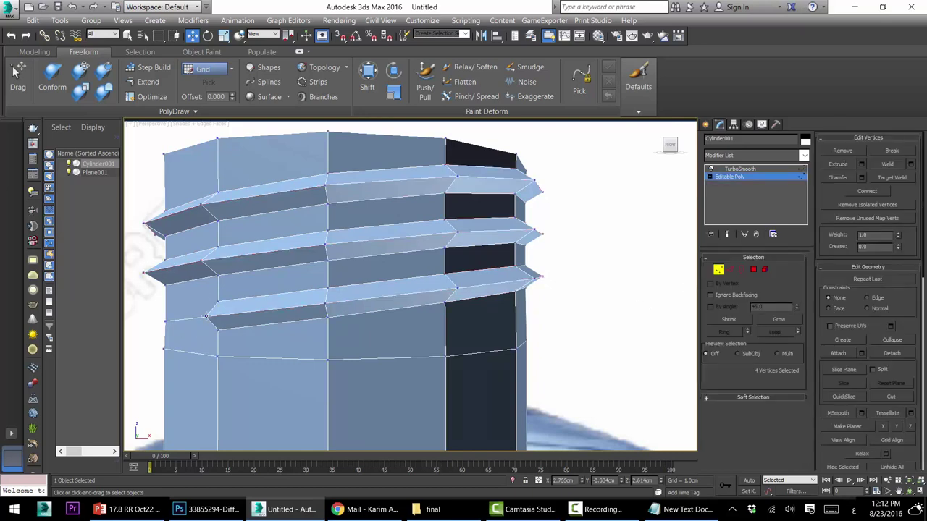
click(207, 317)
alt+middle_drag(195, 326, 255, 331)
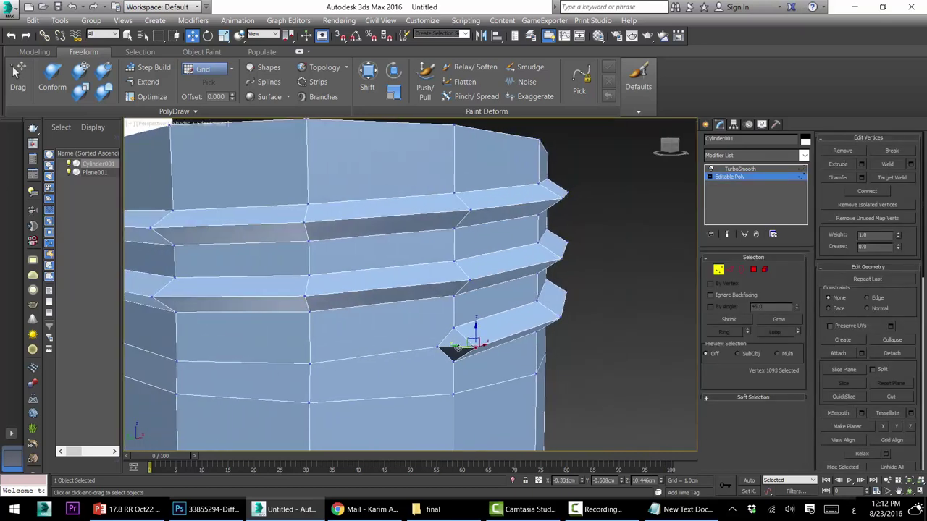
mouse_move(421, 340)
alt+middle_down()
mouse_move(427, 330)
mouse_move(415, 343)
mouse_move(431, 333)
mouse_move(472, 336)
alt+middle_up()
scroll(415, 342, up, 4)
scroll(415, 343, down, 3)
scroll(433, 333, up, 2)
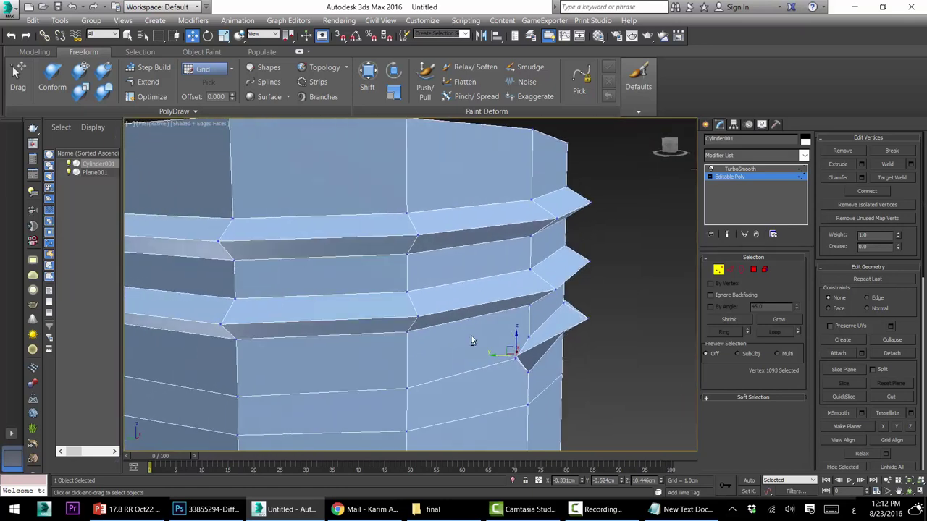
key(ctrl+z)
Try moving the ridge's end tip vertex in the Local coordinate system, and undo the move
click(265, 34)
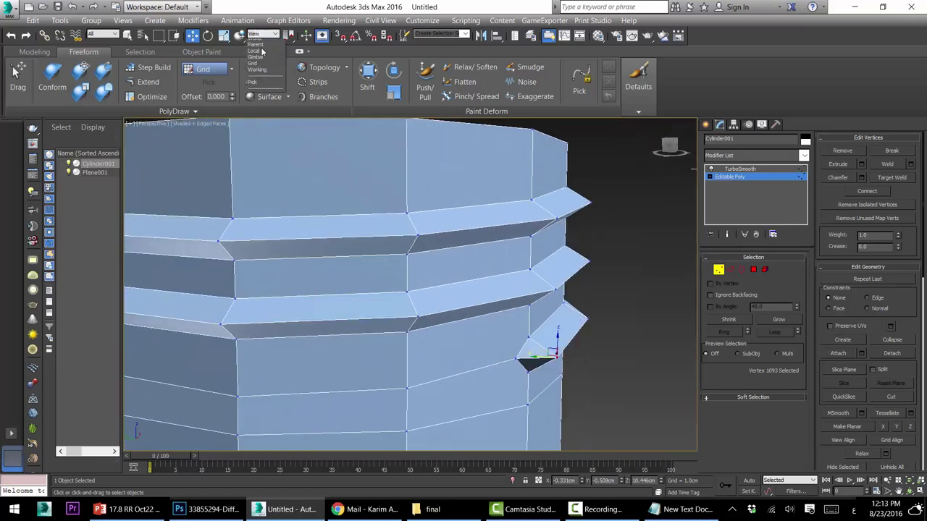
click(257, 51)
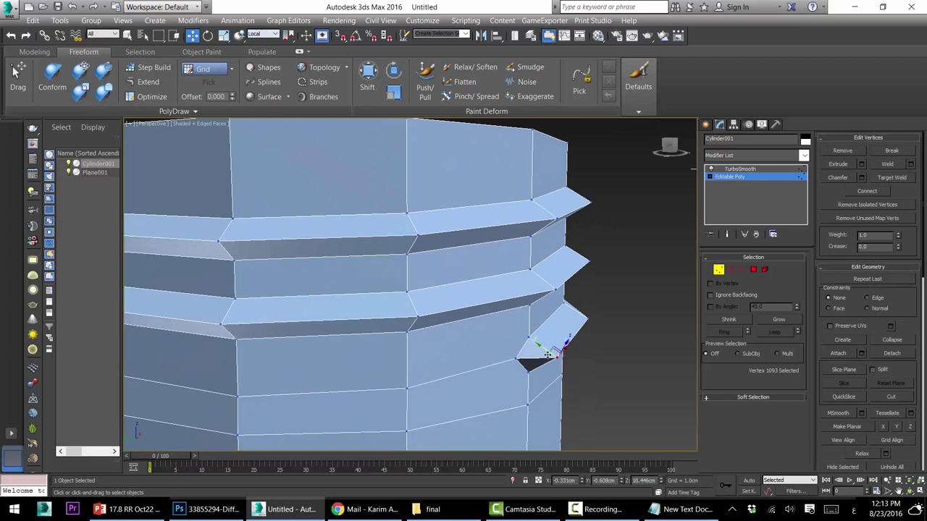
drag(556, 345, 435, 274)
key(ctrl+z)
Restore the View coordinate system and move the lowest ridge's end tip vertex in against the neck
click(264, 34)
click(259, 43)
drag(552, 349, 511, 349)
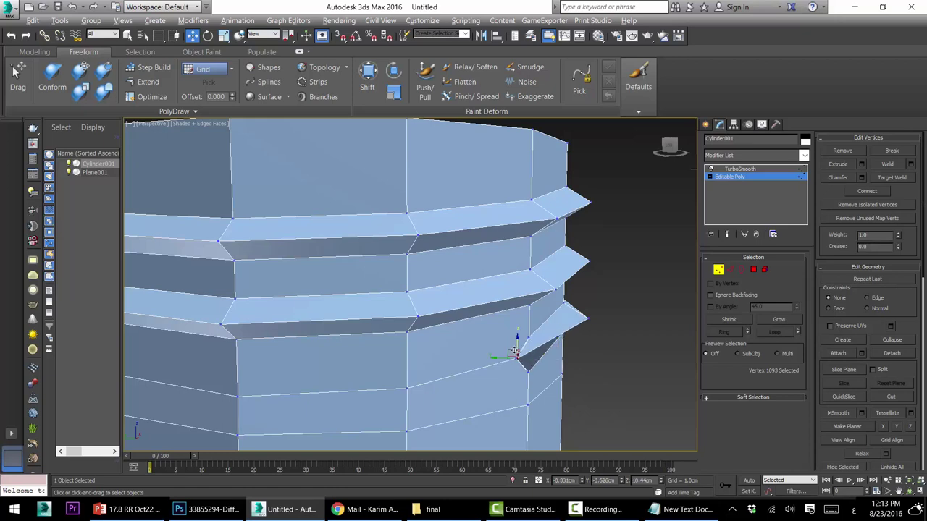
Select the neighbouring crest vertex on the lowest ridge, try moving it toward the neck, and undo the move
alt+middle_drag(511, 348, 455, 343)
click(407, 303)
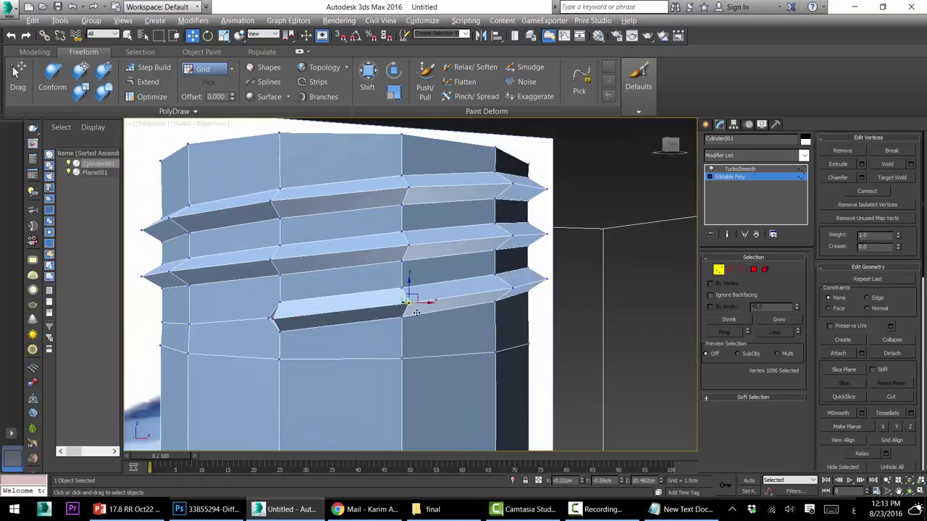
scroll(443, 319, up, 5)
scroll(439, 307, down, 2)
middle_drag(461, 277, 461, 291)
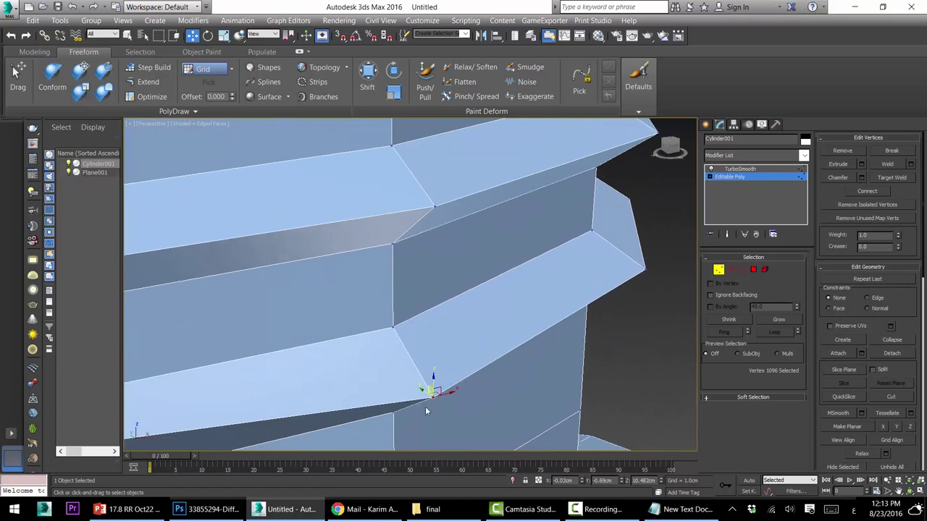
drag(438, 392, 401, 373)
key(ctrl+z)
In a wireframe top view, move the selected crest vertex slightly inward toward the neck's centre
key(t)
scroll(388, 298, up, 3)
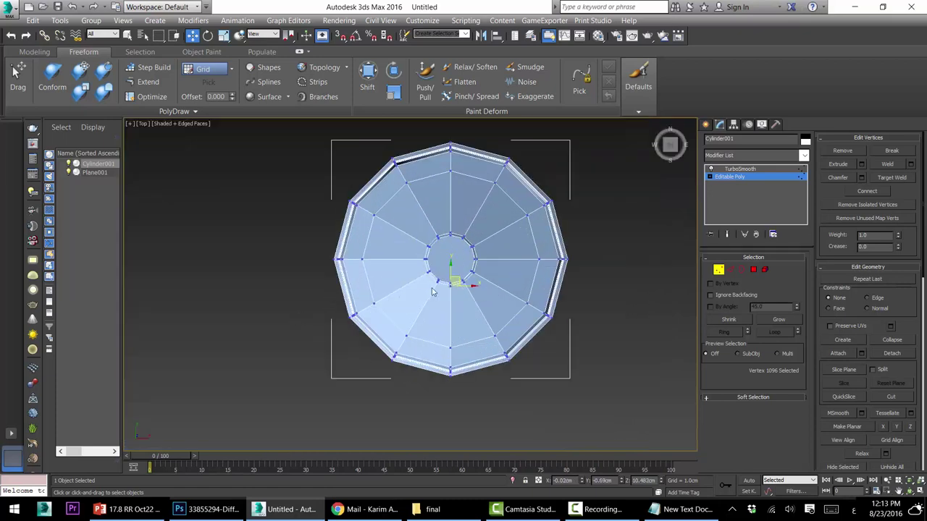
key(F3)
scroll(453, 276, up, 3)
scroll(459, 277, down, 3)
scroll(458, 277, up, 5)
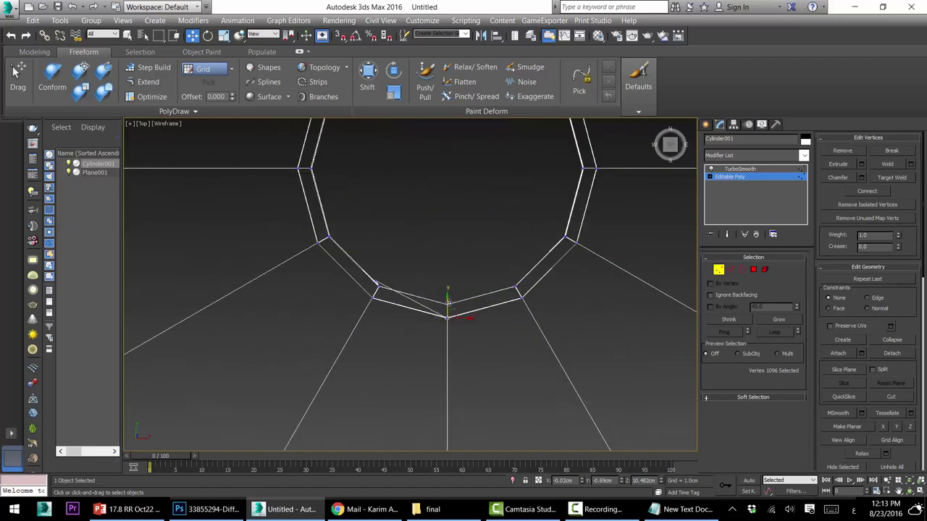
drag(448, 302, 518, 305)
Return to the perspective view and switch to edge editing with the ridges' crest edges still selected
key(p)
scroll(515, 300, down, 8)
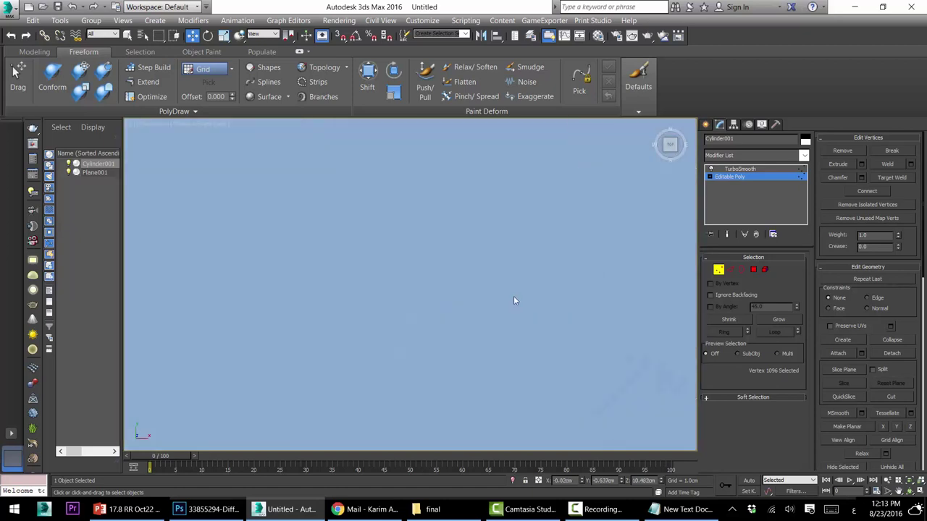
mouse_move(516, 300)
alt+middle_down()
mouse_move(557, 189)
mouse_move(454, 242)
mouse_move(399, 208)
mouse_move(413, 247)
alt+middle_up()
scroll(557, 188, up, 4)
scroll(557, 188, up, 4)
scroll(400, 211, down, 4)
key(shift+z)
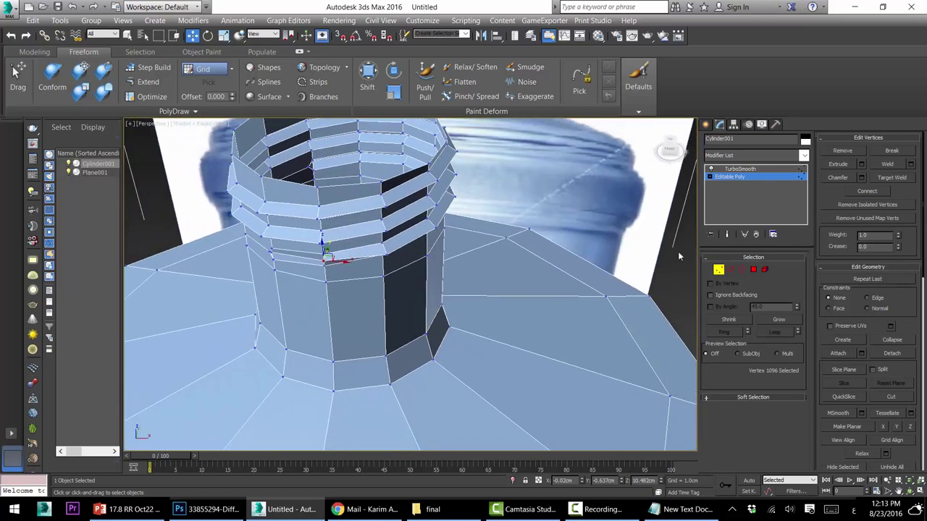
click(730, 270)
key(shift+z)
key(shift+z)
key(shift+z)
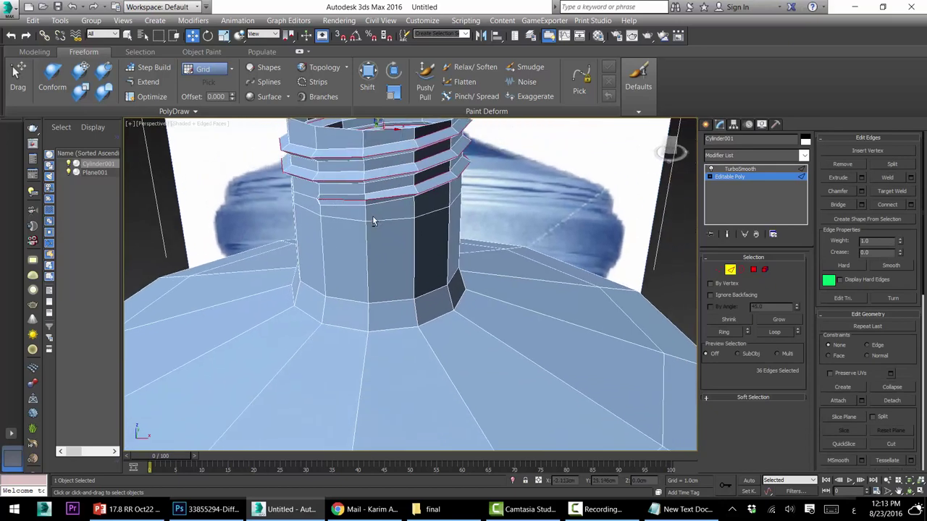
key(shift+z)
key(shift+z)
key(shift+z)
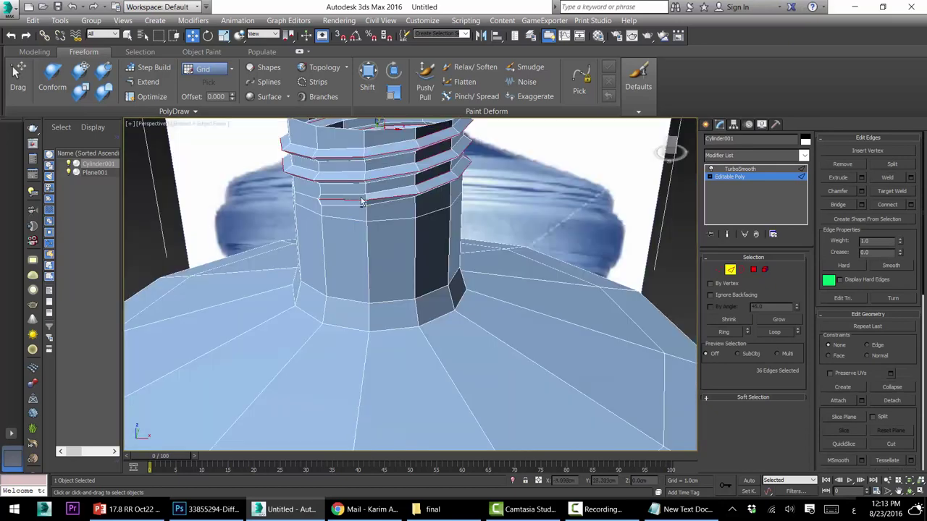
middle_drag(363, 197, 362, 214)
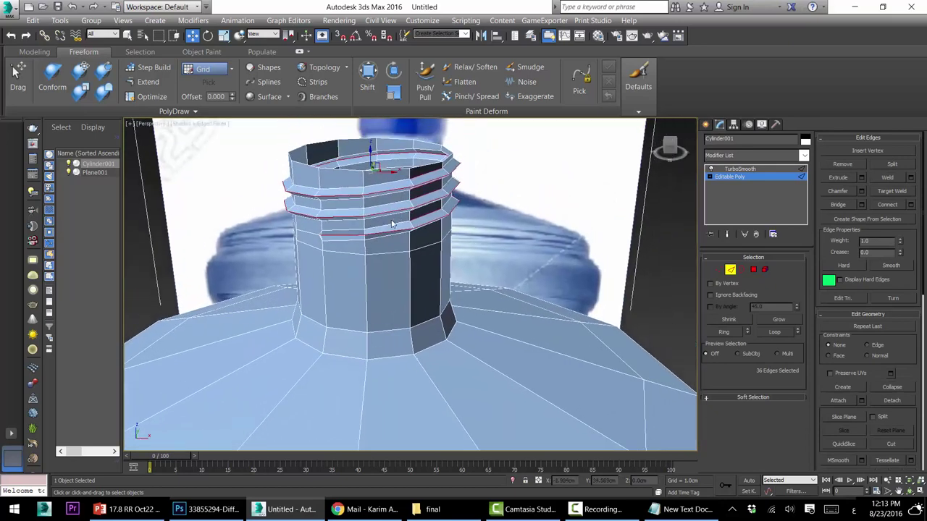
Add the edge loops along the bases of the thread ridges to the crest edge selection
key(shift+z)
key(shift+y)
ctrl+click(390, 207)
click(774, 331)
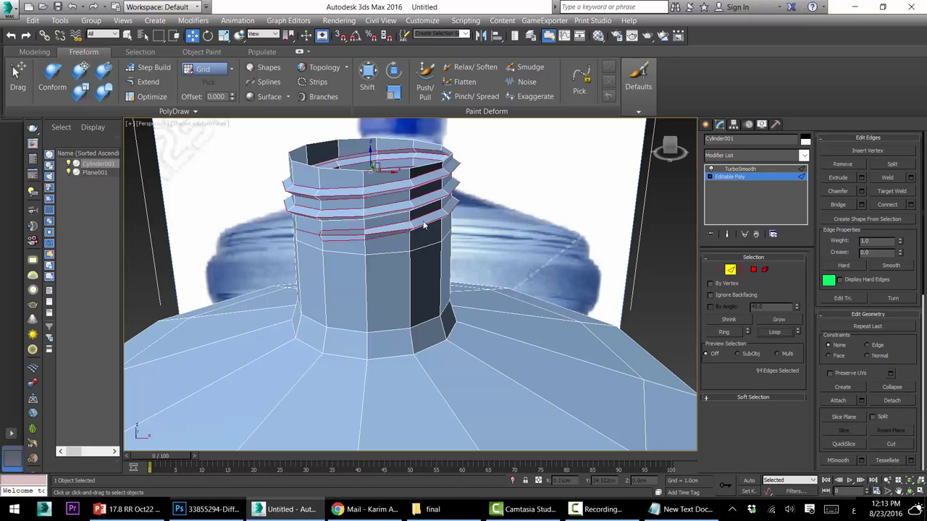
ctrl+click(386, 216)
click(774, 331)
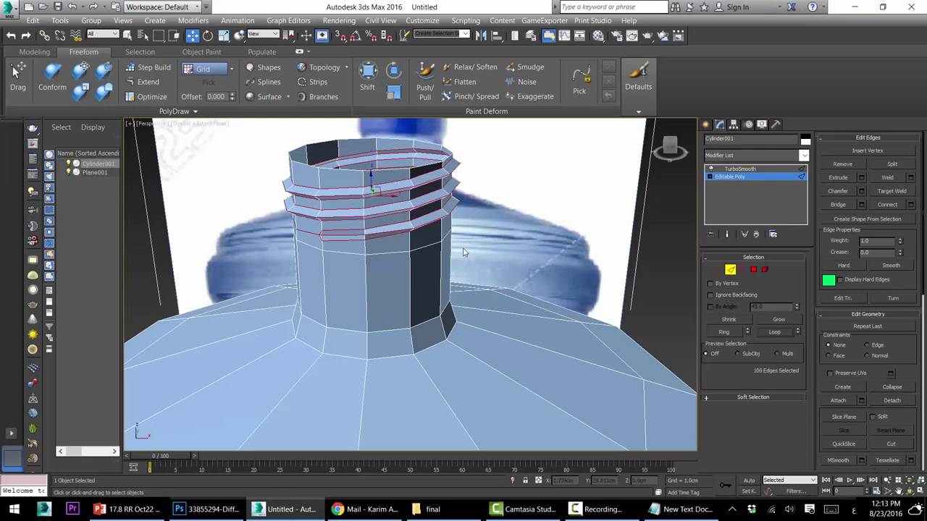
In the front view, deselect the edges that run past the lower end of the lowest ridge
click(886, 482)
drag(435, 290, 435, 219)
alt+middle_drag(379, 233, 373, 256)
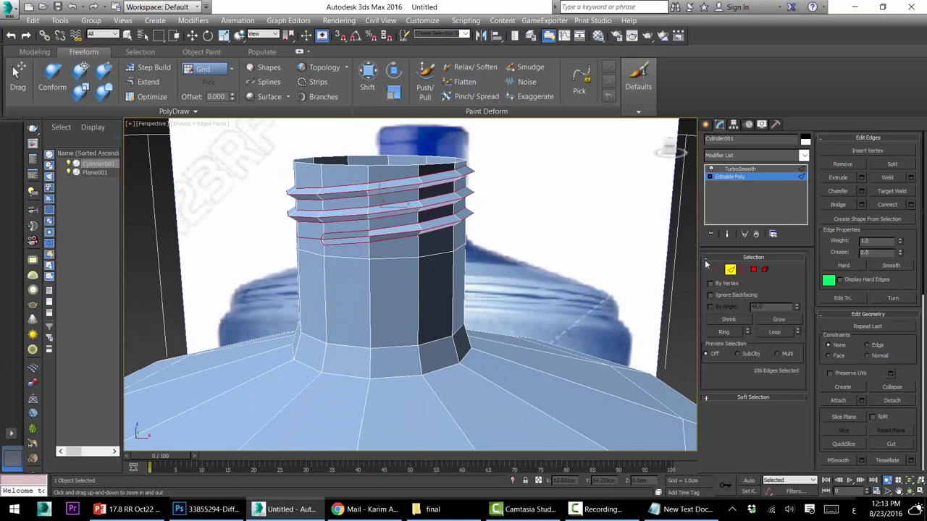
key(f)
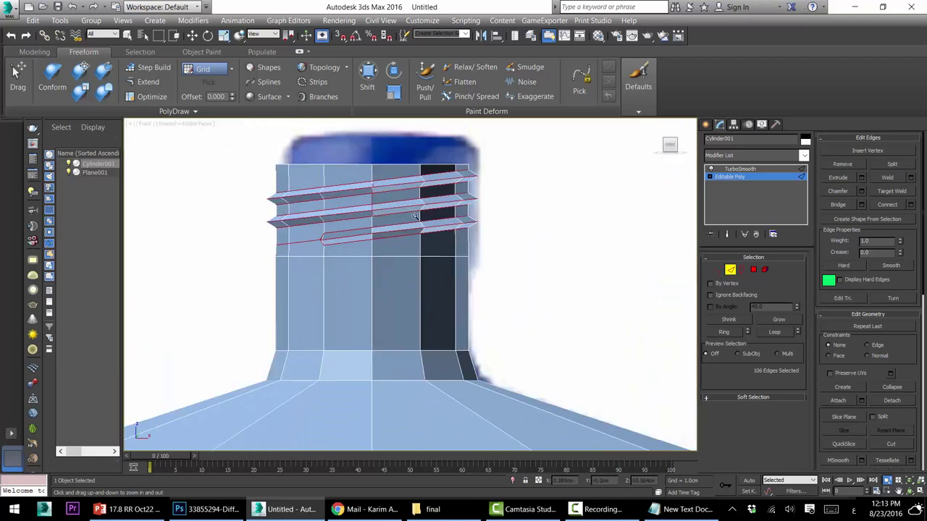
click(192, 35)
drag(259, 238, 310, 278)
scroll(322, 243, up, 6)
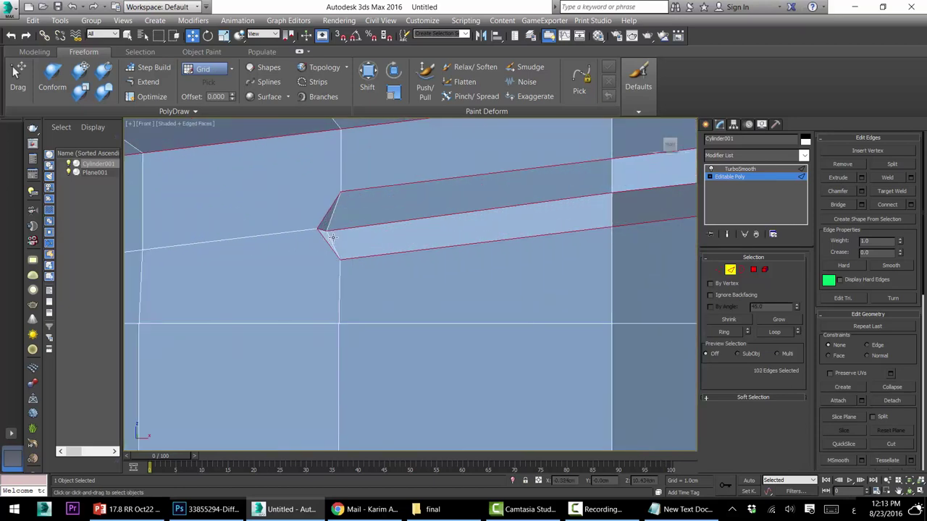
scroll(331, 237, down, 3)
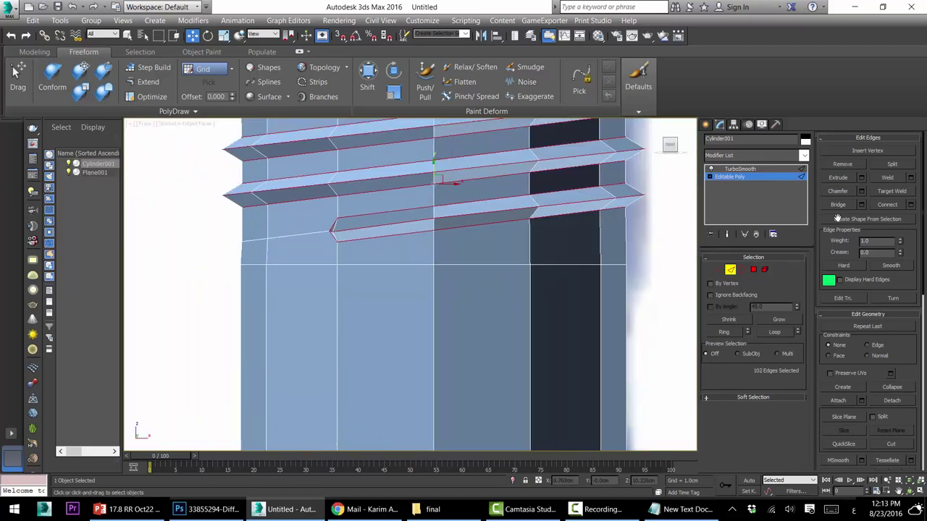
Try chamfering the selected ridge edges with 2 segments, and cancel the operation
click(861, 191)
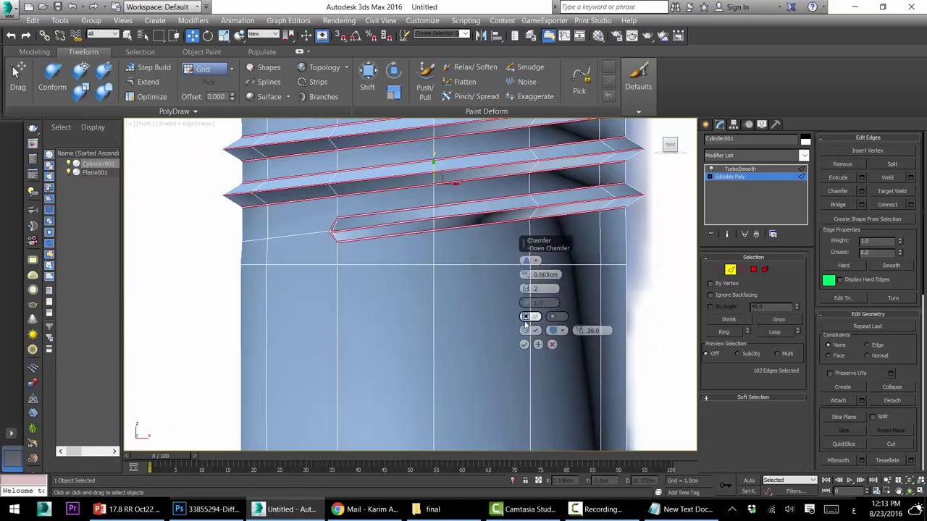
drag(526, 276, 527, 275)
key(Escape)
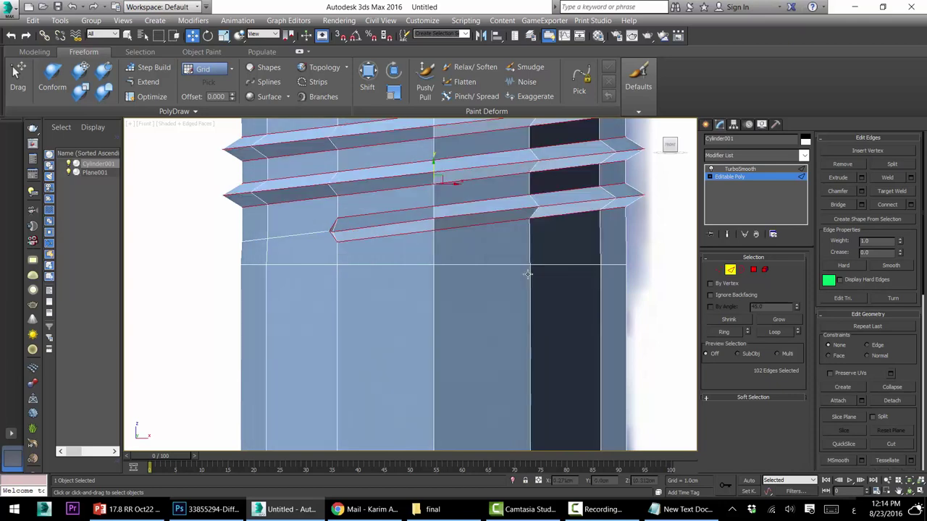
Undo the edge selections, the vertex moves and the ridge extrusion, back to the flat slanted edges
key(ctrl+z)
key(ctrl+z)
key(ctrl+z)
key(ctrl+z)
key(ctrl+z)
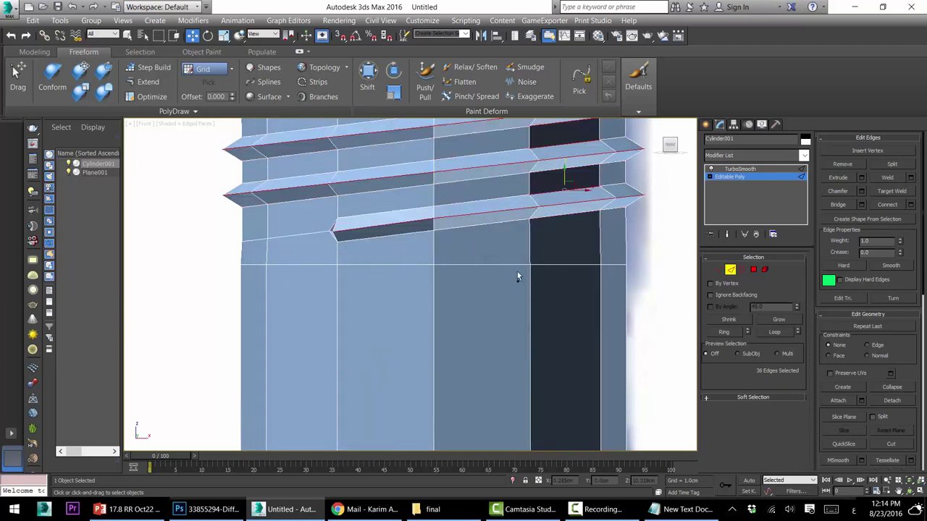
key(ctrl+z)
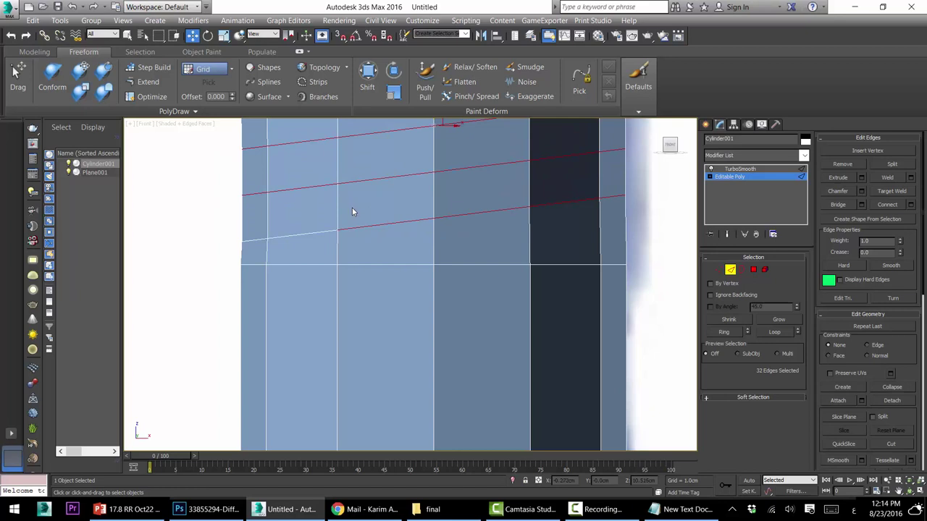
Extrude the slanted edges with height 0.06 cm and width 0.037 cm, and chamfer the resulting ridge crests with 2 segments
click(861, 178)
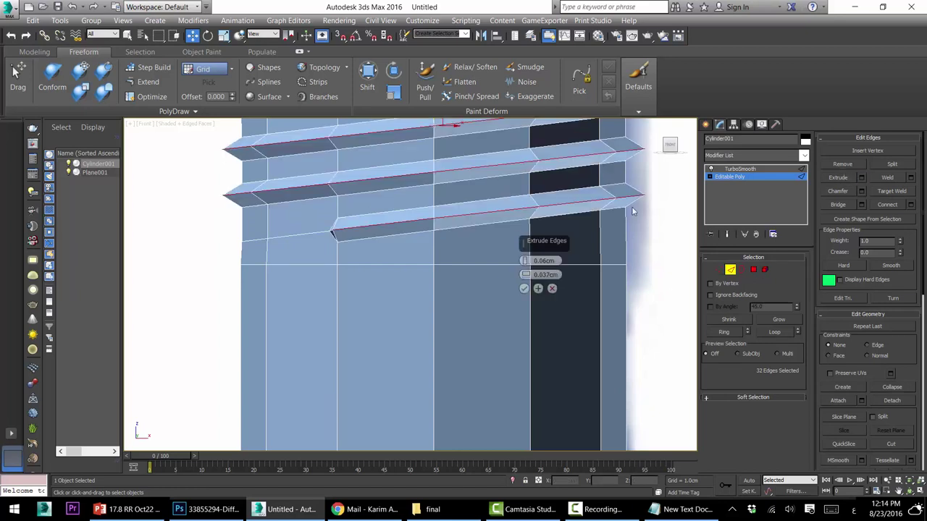
click(524, 289)
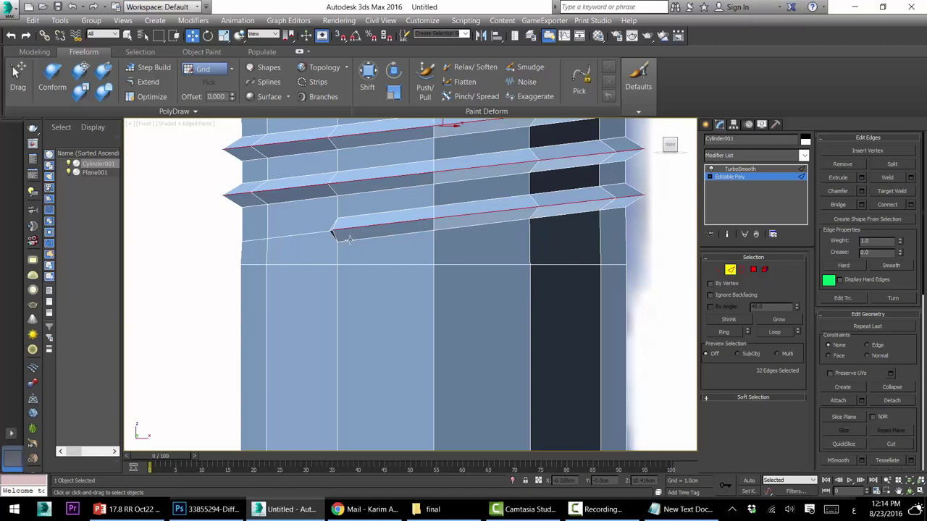
click(861, 192)
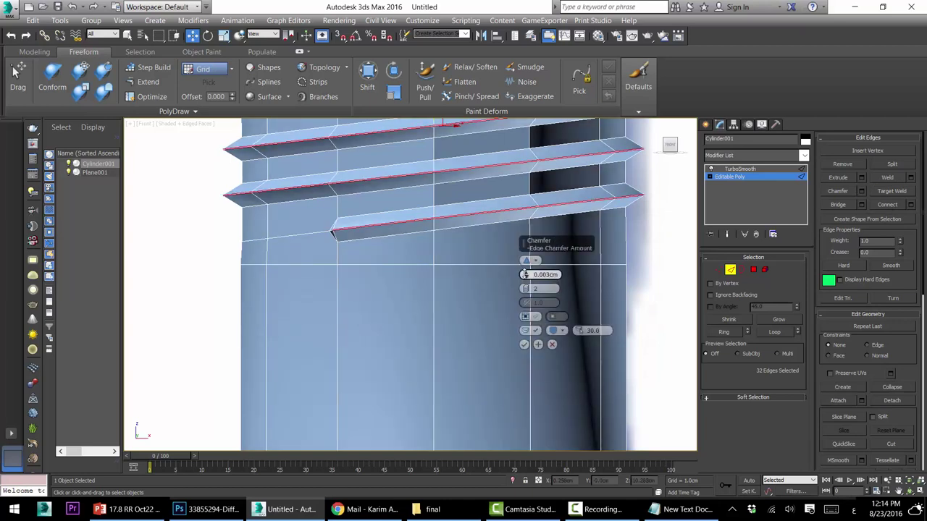
drag(526, 274, 524, 265)
click(524, 345)
Select the full edge loops along the upper and lower bases of all the thread ridges
click(376, 230)
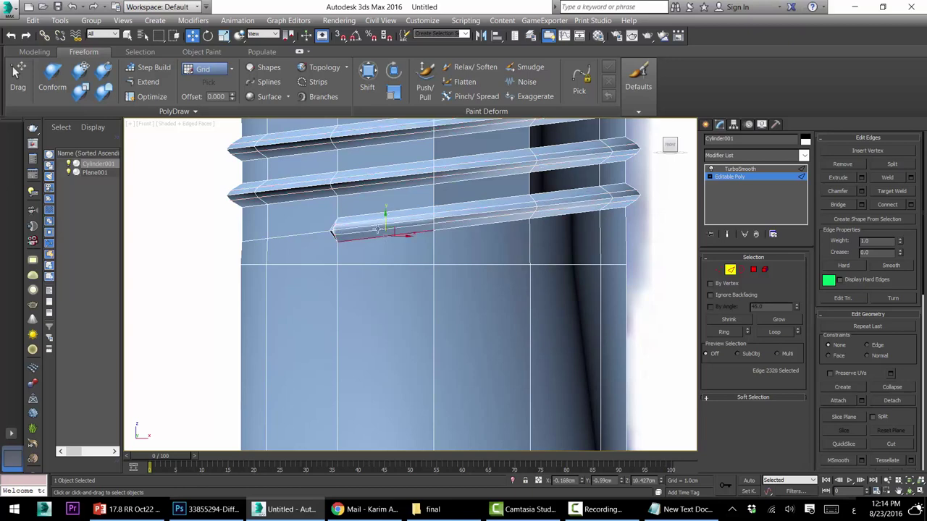
click(774, 331)
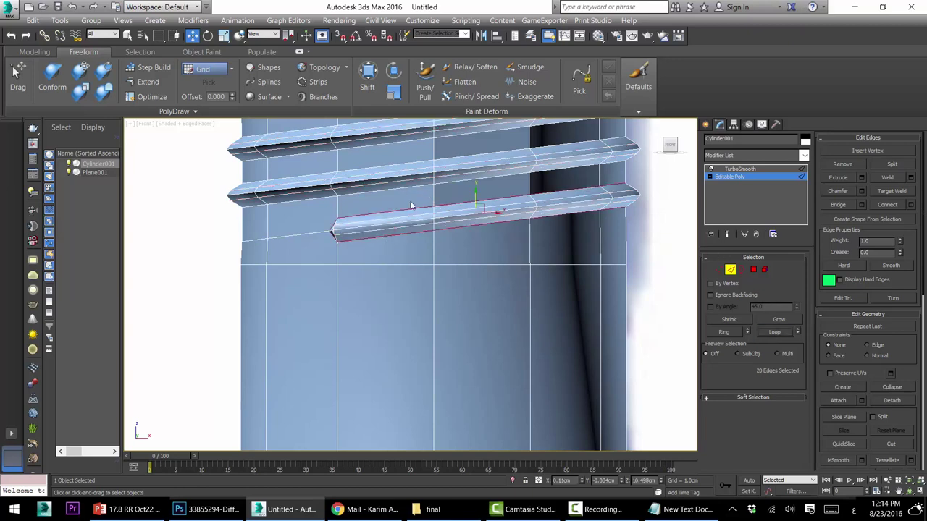
drag(324, 220, 336, 251)
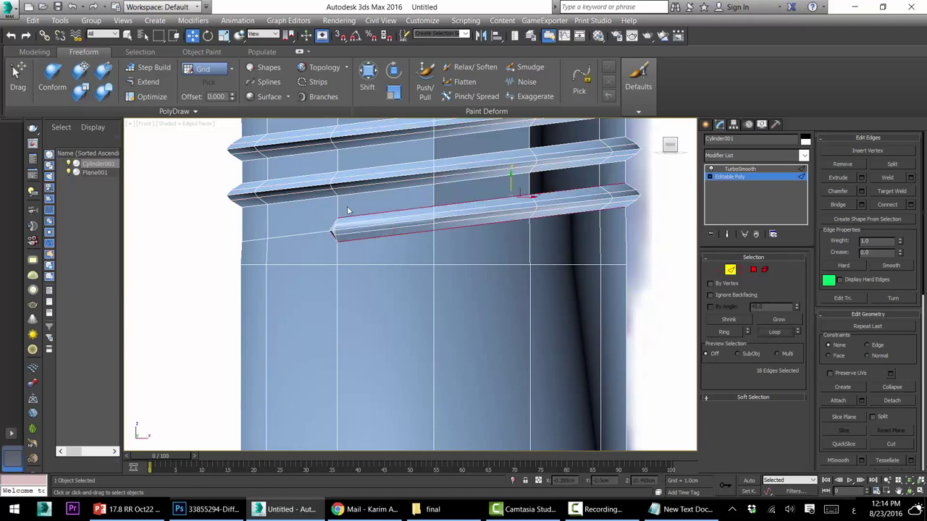
middle_drag(347, 209, 343, 224)
ctrl+click(350, 209)
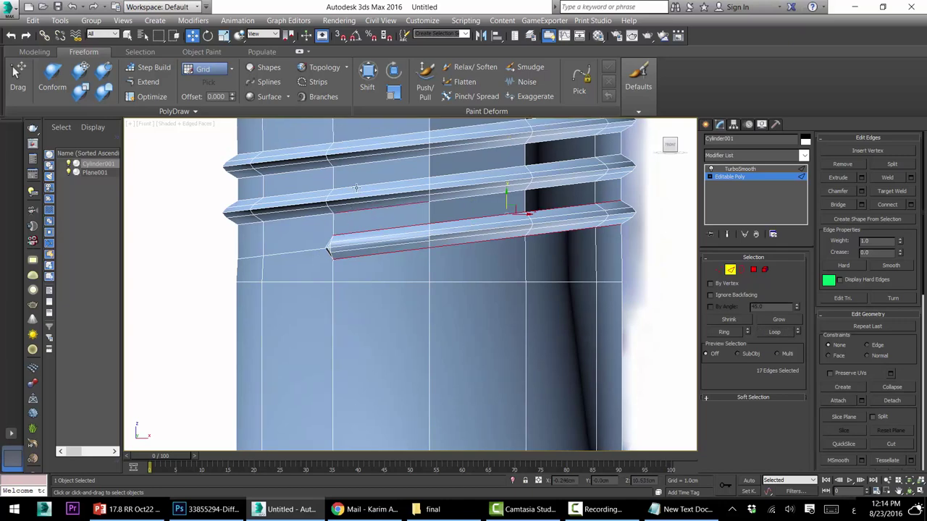
ctrl+click(355, 188)
ctrl+click(355, 167)
middle_drag(355, 168, 338, 223)
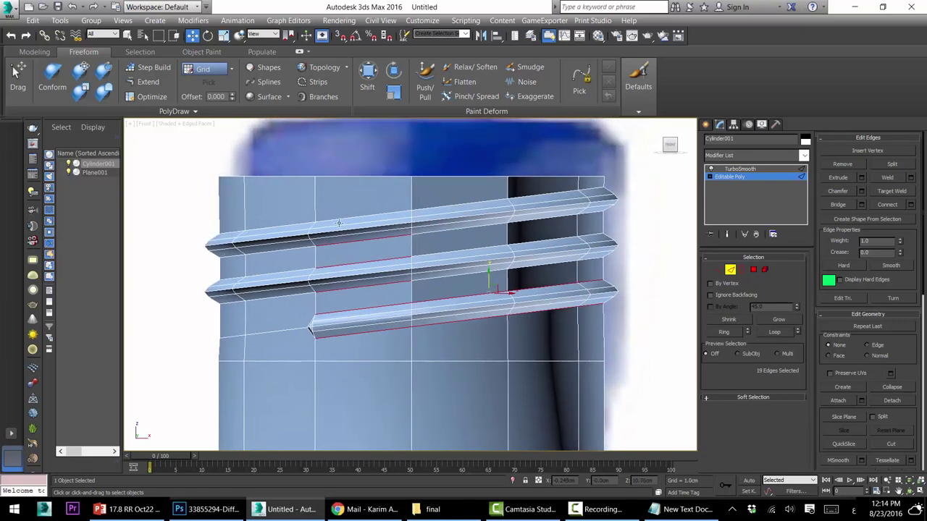
click(774, 332)
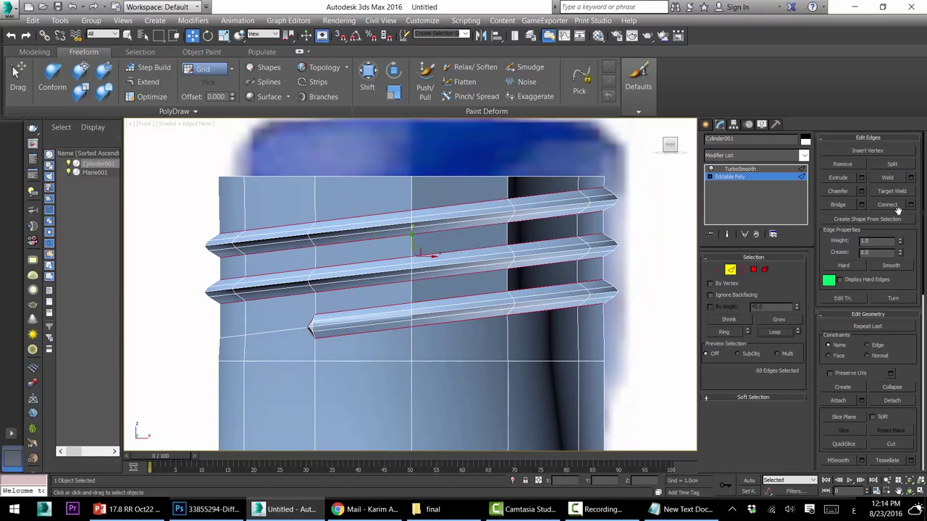
Chamfer the selected base loops of the thread ridges by 0.008 cm with 2 segments
click(910, 205)
click(550, 304)
click(861, 191)
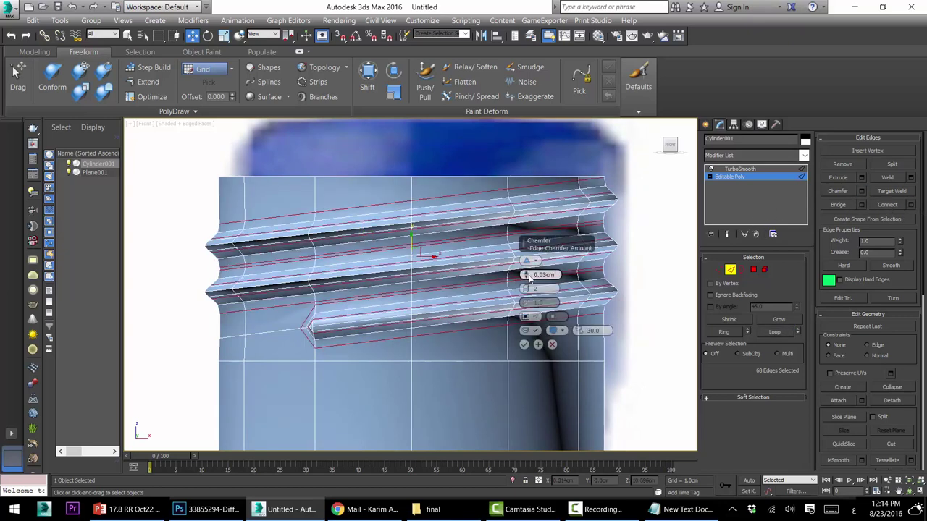
drag(528, 280, 528, 279)
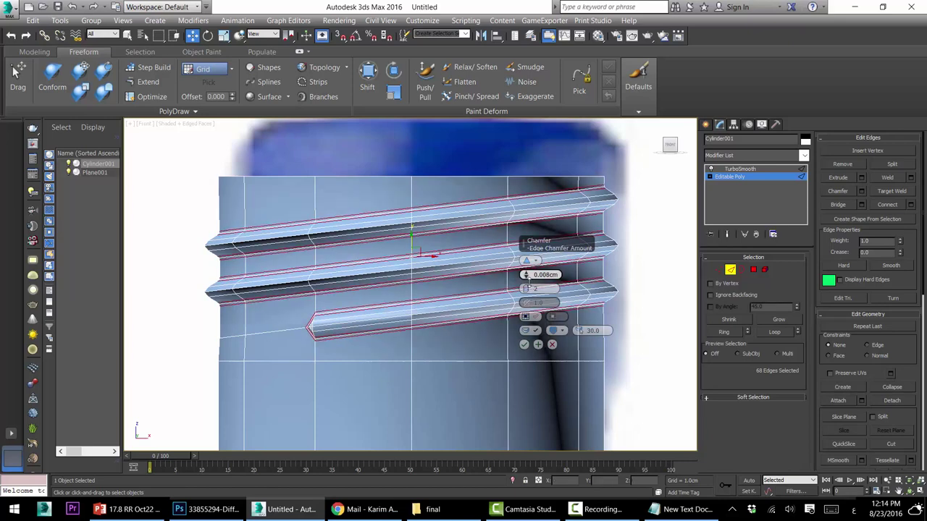
click(524, 345)
Examine the vertices at the lower end of the thread from several angles in wireframe and shaded display
click(721, 272)
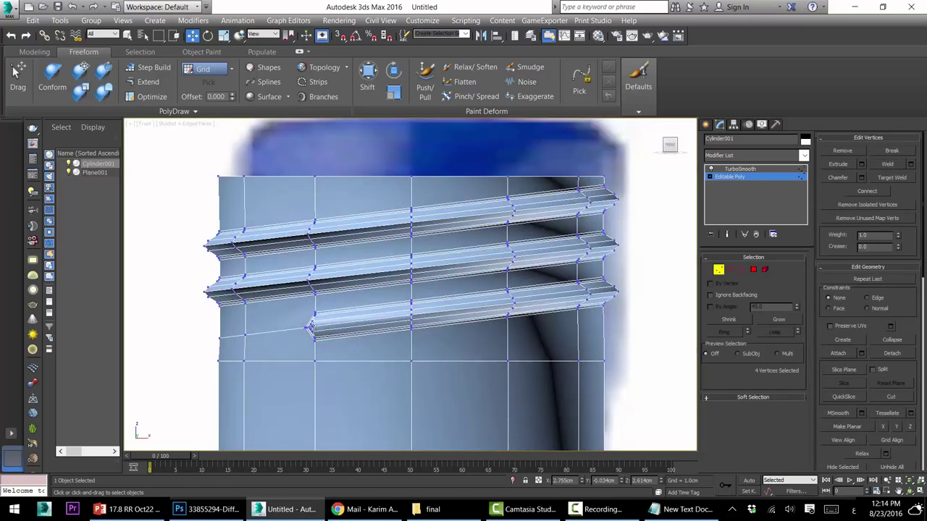
alt+middle_drag(311, 326, 591, 309)
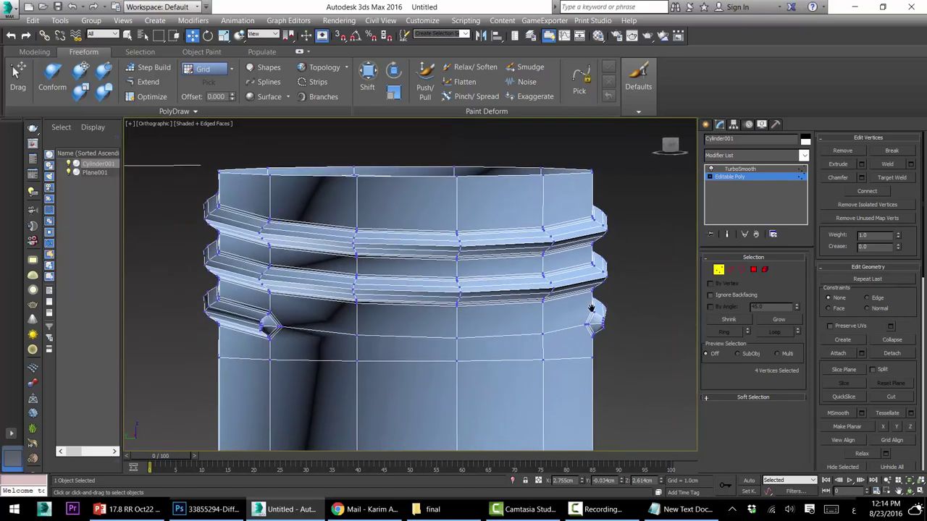
scroll(592, 310, up, 4)
key(F3)
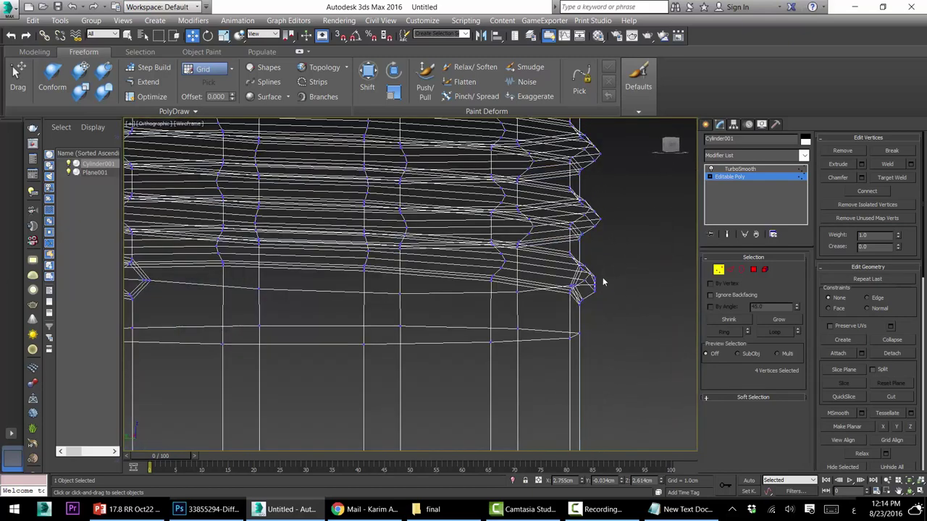
drag(592, 301, 558, 282)
scroll(599, 291, up, 2)
key(F3)
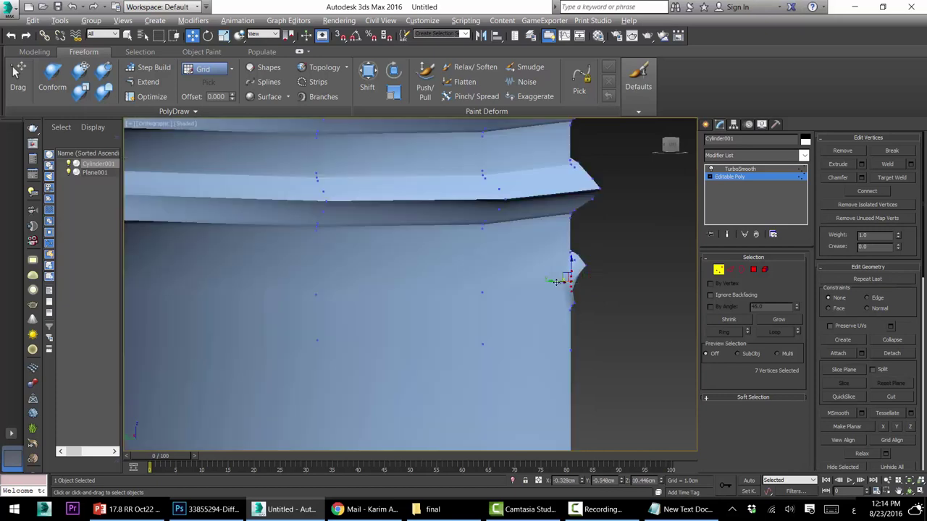
alt+middle_drag(558, 281, 559, 295)
key(F3)
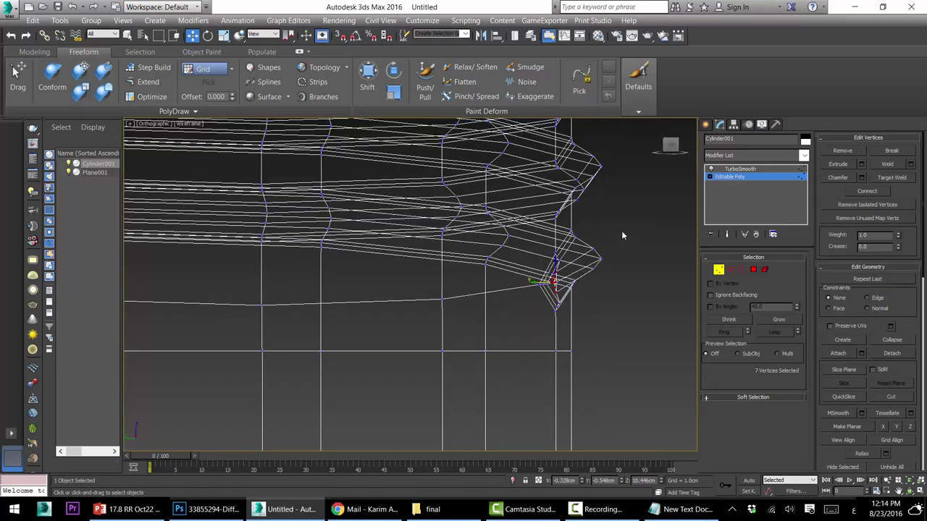
mouse_move(617, 241)
mouse_down()
mouse_move(581, 288)
mouse_move(575, 259)
mouse_move(567, 259)
mouse_up()
key(F3)
alt+middle_drag(562, 269, 497, 268)
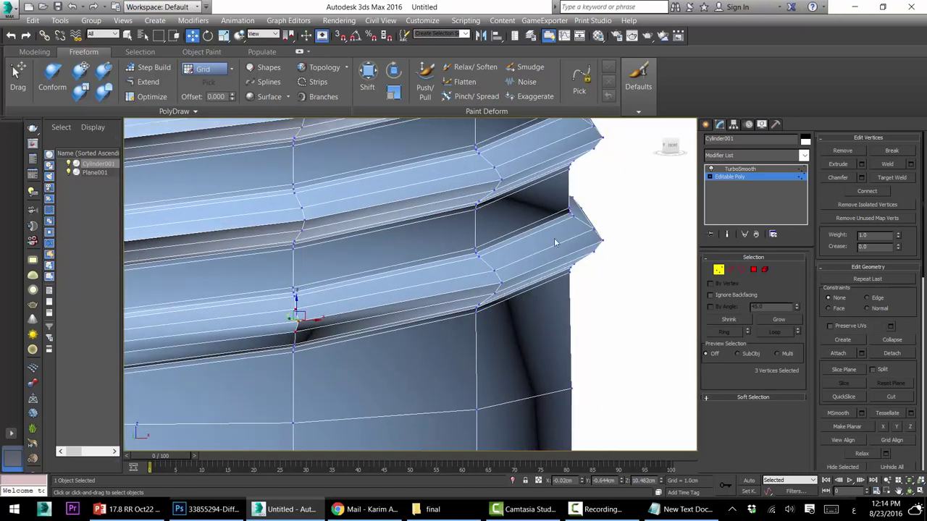
scroll(554, 242, down, 3)
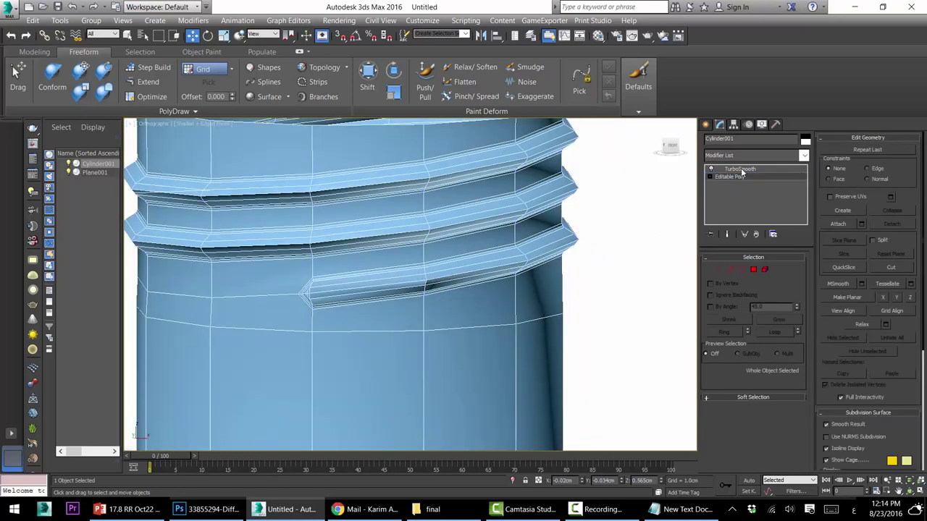
Preview the threaded neck with TurboSmooth applied, comparing it with the unsmoothed Editable Poly cage
click(739, 168)
click(645, 215)
click(423, 276)
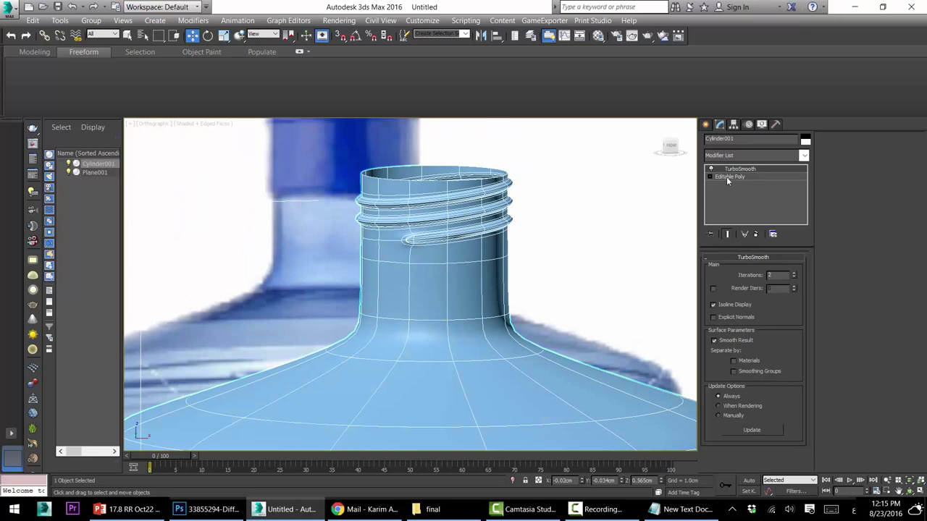
click(726, 176)
click(730, 269)
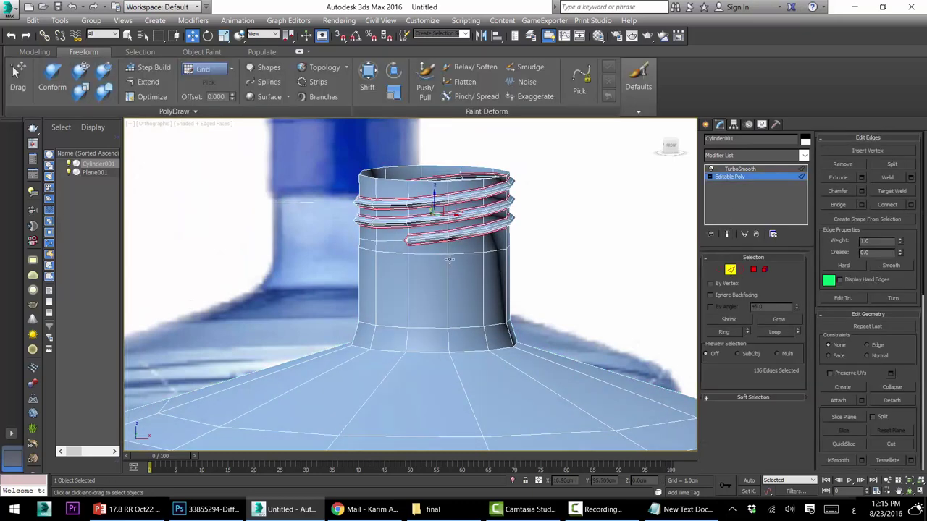
click(727, 234)
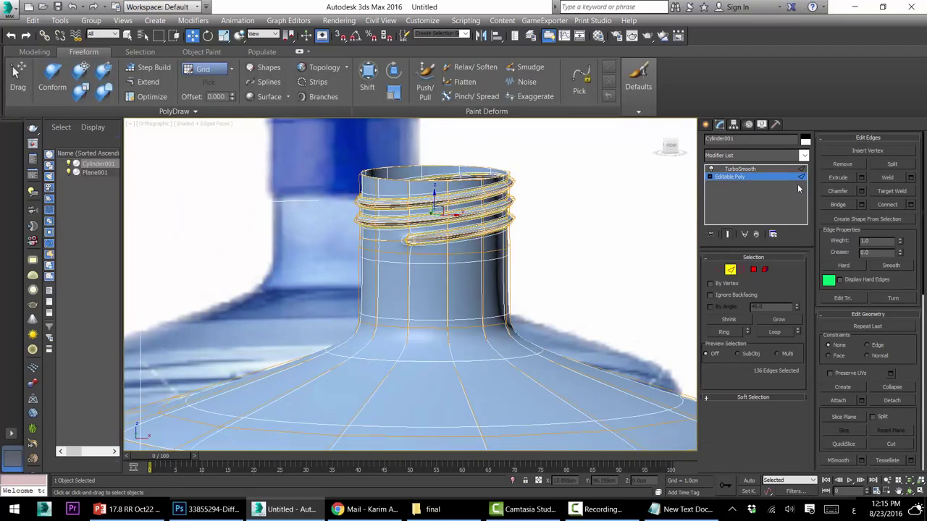
click(726, 235)
Select the horizontal edge loop around the neck just below the threads and extrude it with height -0.02 cm and width 0.008 cm
click(472, 252)
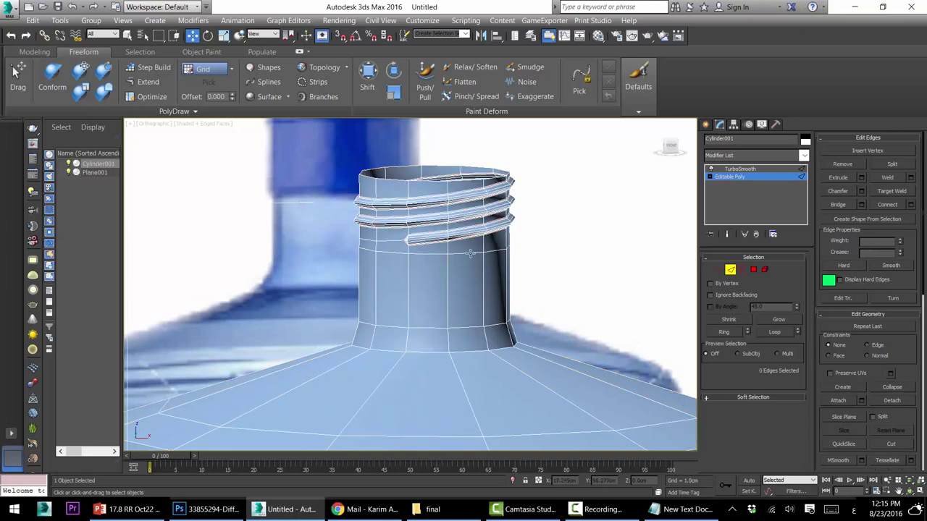
click(773, 332)
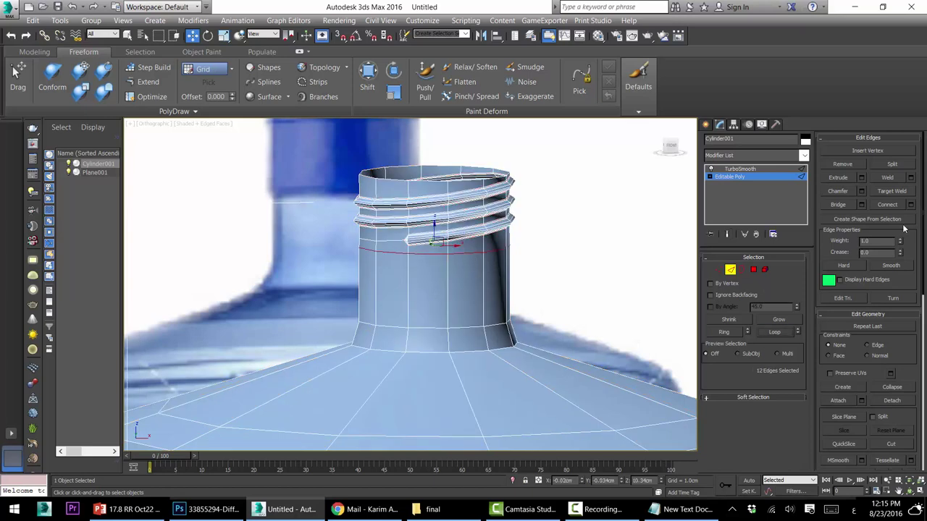
click(861, 177)
scroll(467, 262, up, 3)
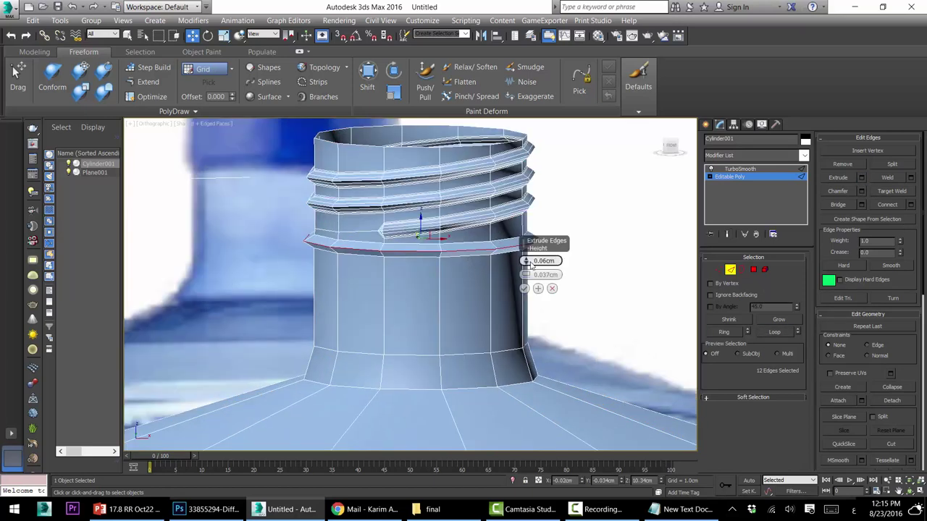
drag(534, 275, 527, 278)
scroll(484, 272, up, 3)
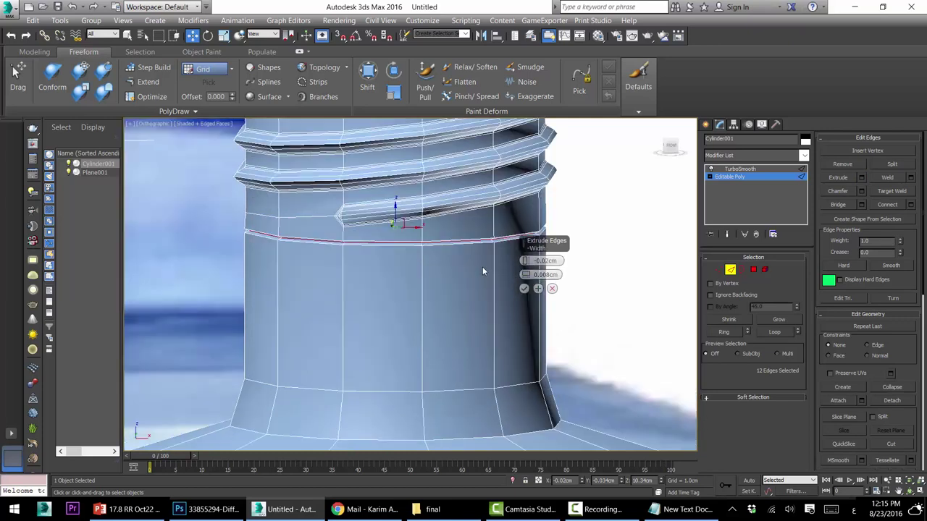
Select all edge loops of the narrow groove below the threads and chamfer them by 0.003 cm with 2 segments
click(453, 235)
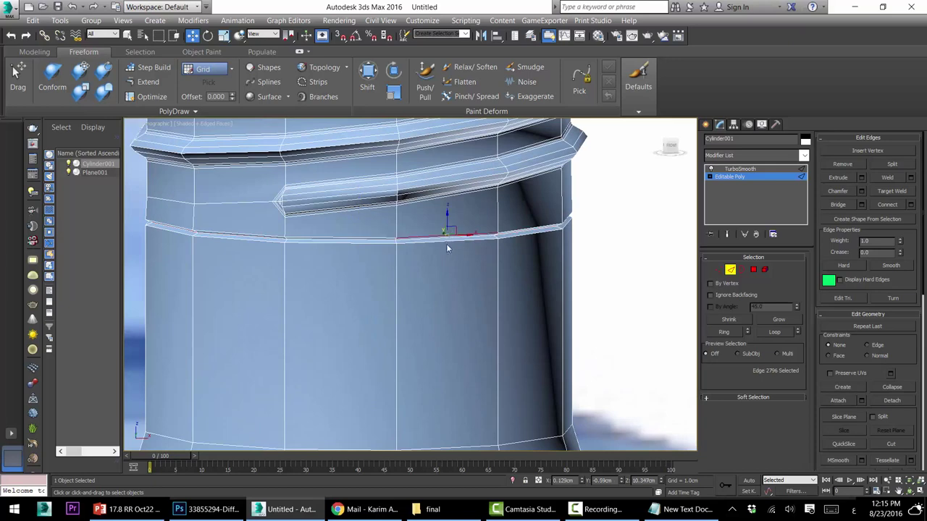
double_click(428, 236)
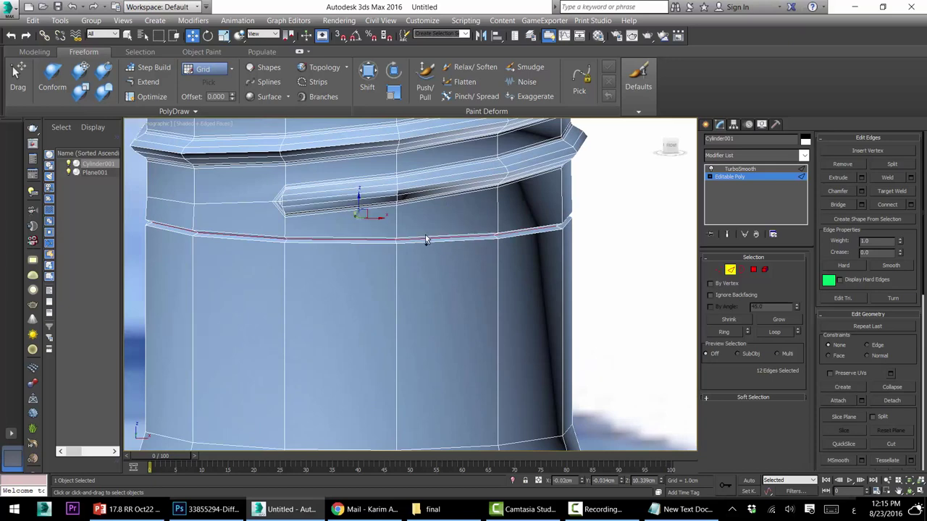
ctrl+click(423, 241)
click(784, 337)
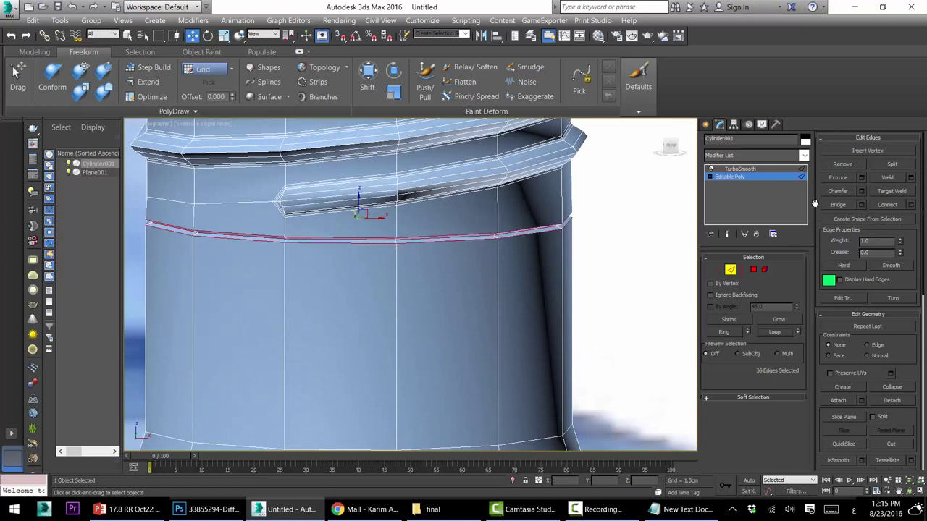
click(861, 191)
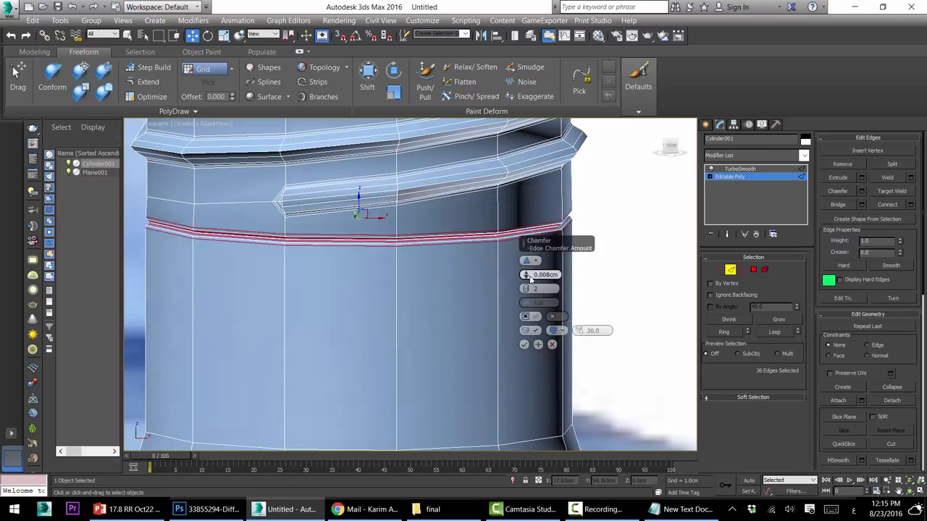
drag(526, 276, 534, 279)
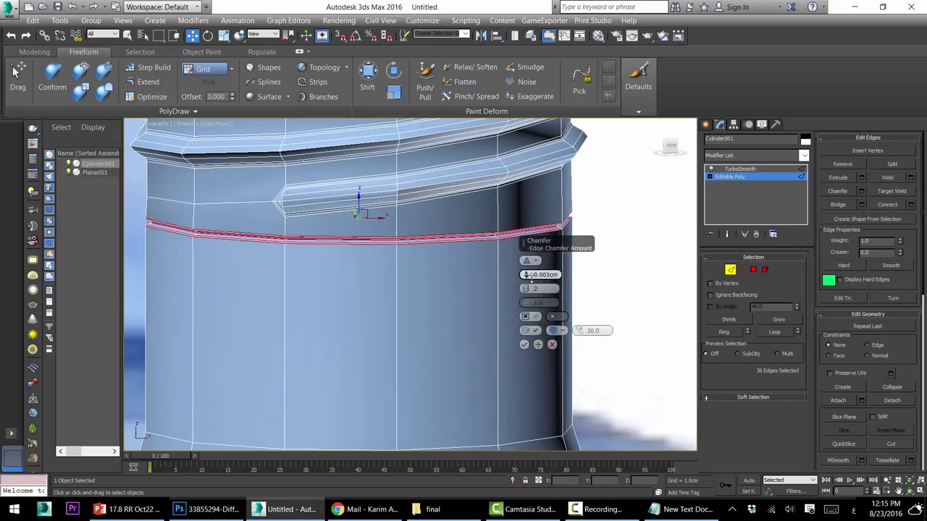
click(524, 344)
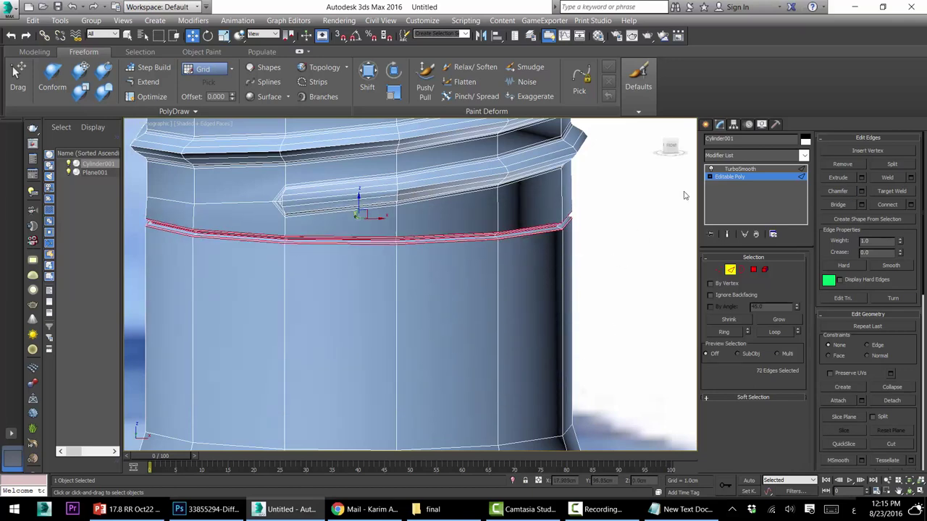
Inspect the TurboSmooth result of the groove, threads and shoulder with the edge display hidden
click(737, 171)
click(635, 213)
key(F4)
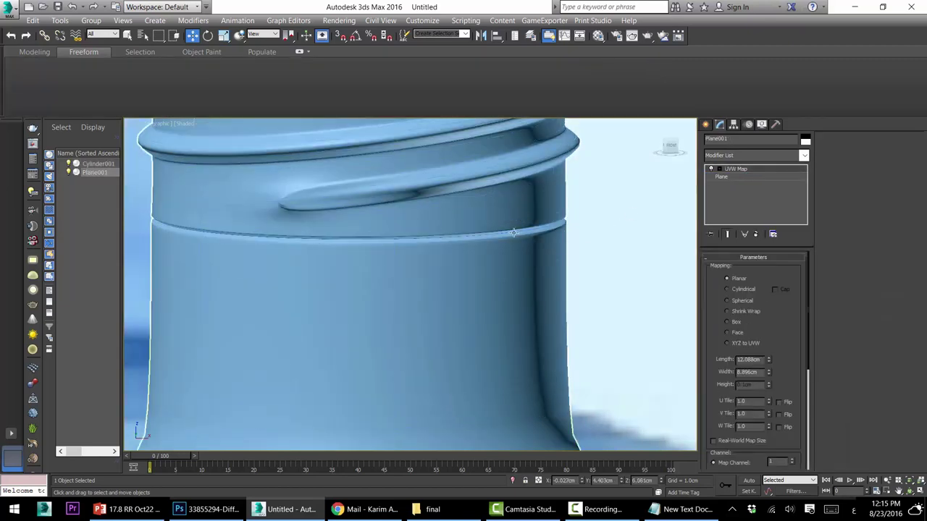
scroll(506, 225, down, 4)
scroll(508, 210, down, 5)
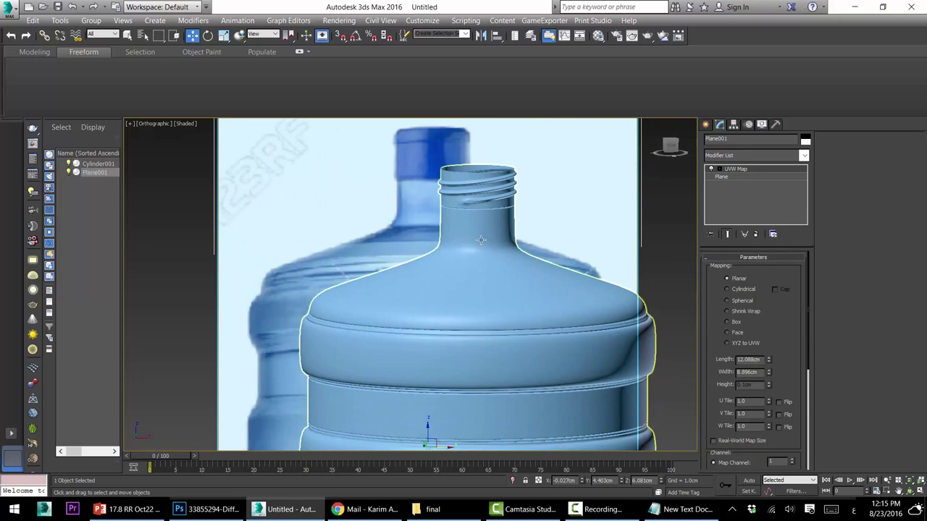
scroll(481, 239, down, 2)
scroll(478, 232, up, 7)
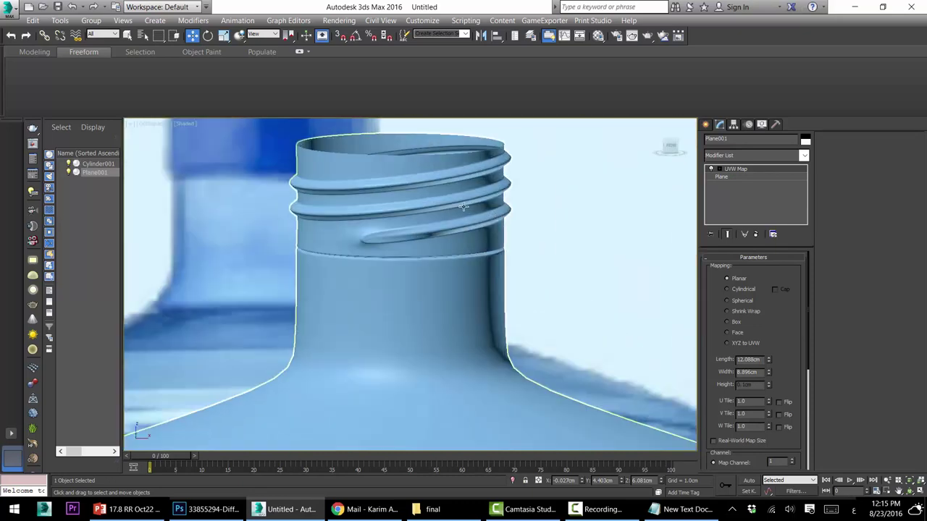
scroll(463, 206, down, 5)
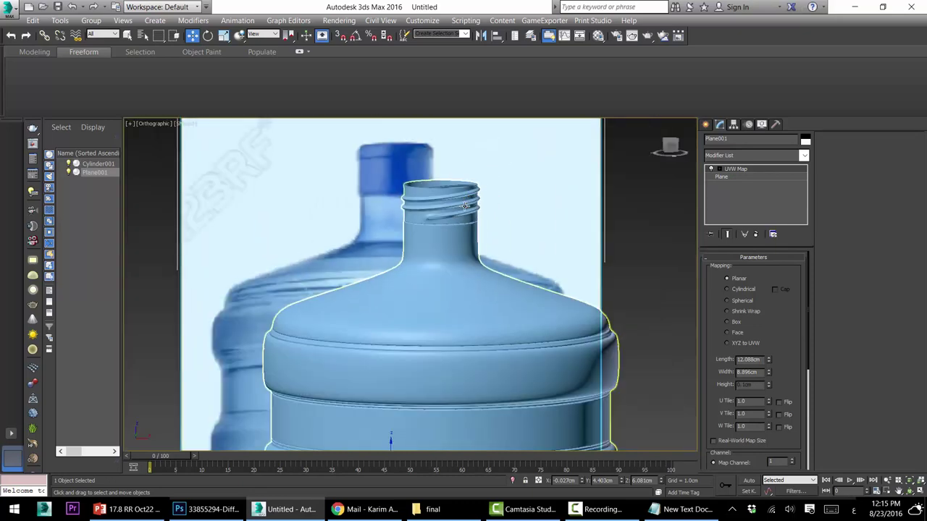
Save the scene to the Desktop as bottle
key(ctrl+s)
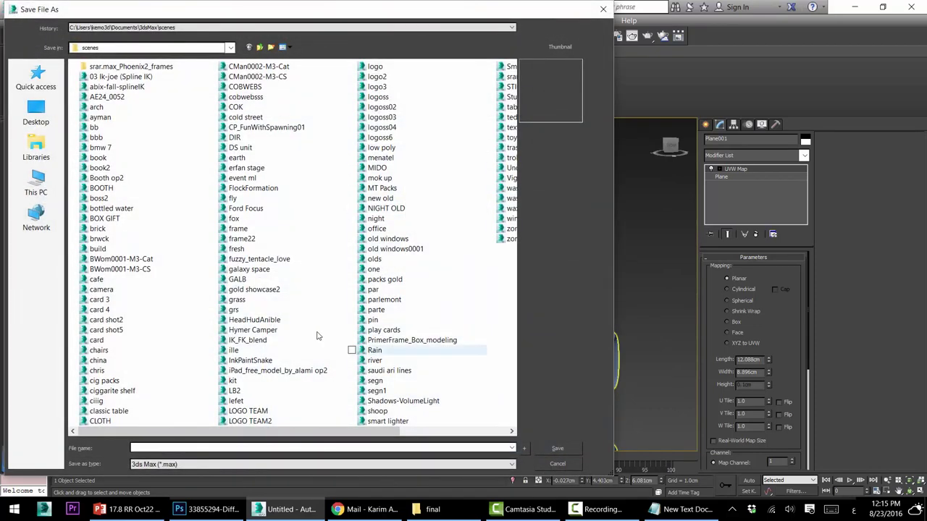
click(35, 112)
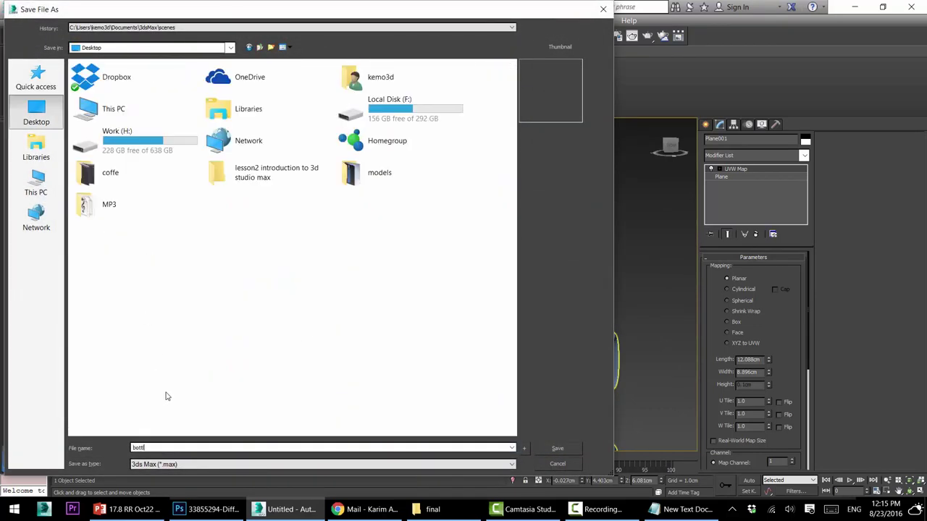
key(Return)
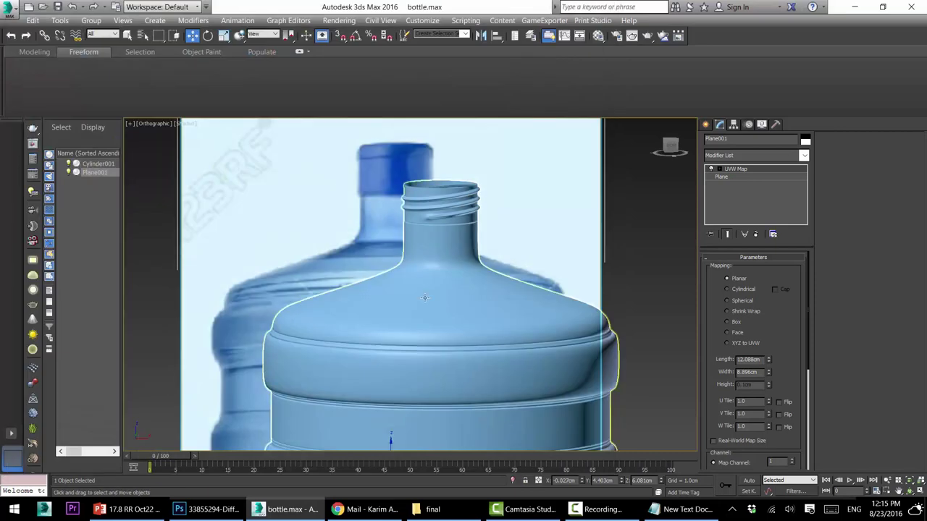
Select the open border at the top of the bottle neck and extend it straight upward about 0.6 cm as new polygons
scroll(490, 243, down, 2)
middle_drag(432, 282, 410, 277)
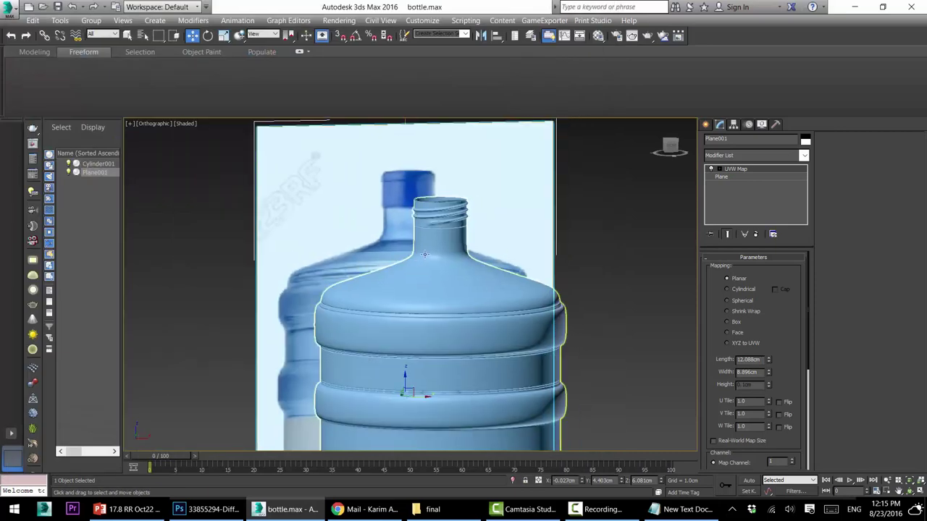
click(411, 252)
scroll(439, 203, up, 6)
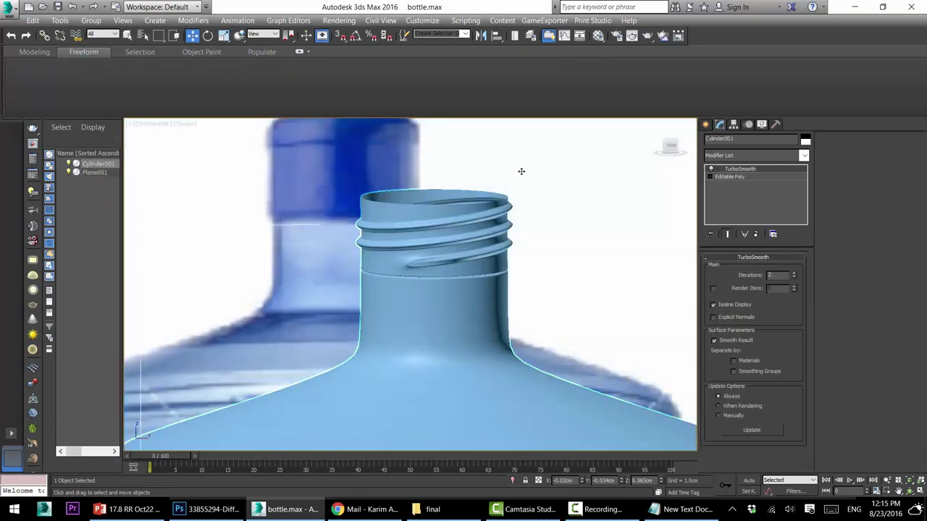
click(731, 177)
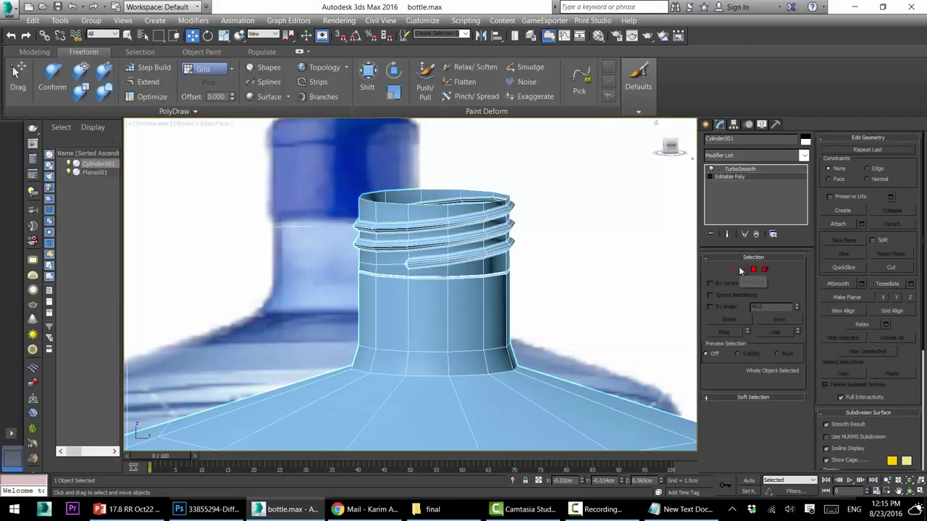
click(742, 269)
click(465, 202)
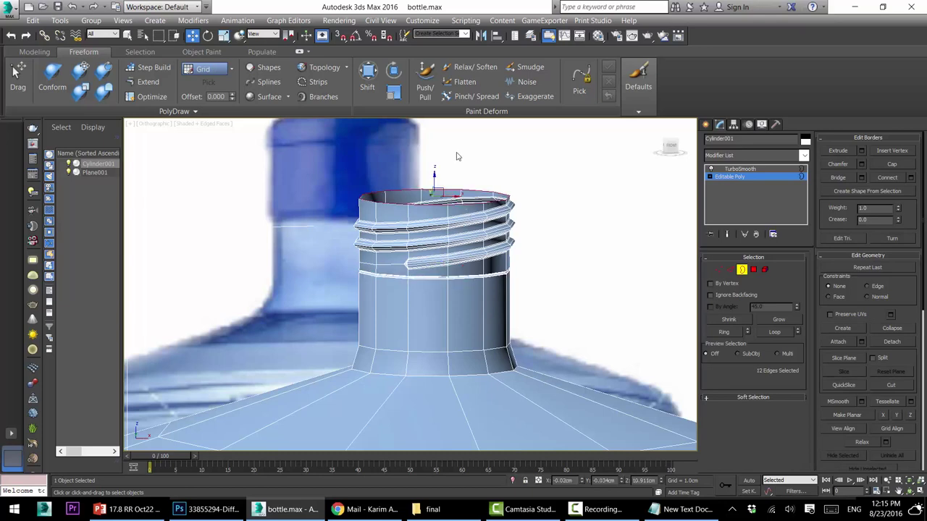
middle_drag(436, 178, 432, 201)
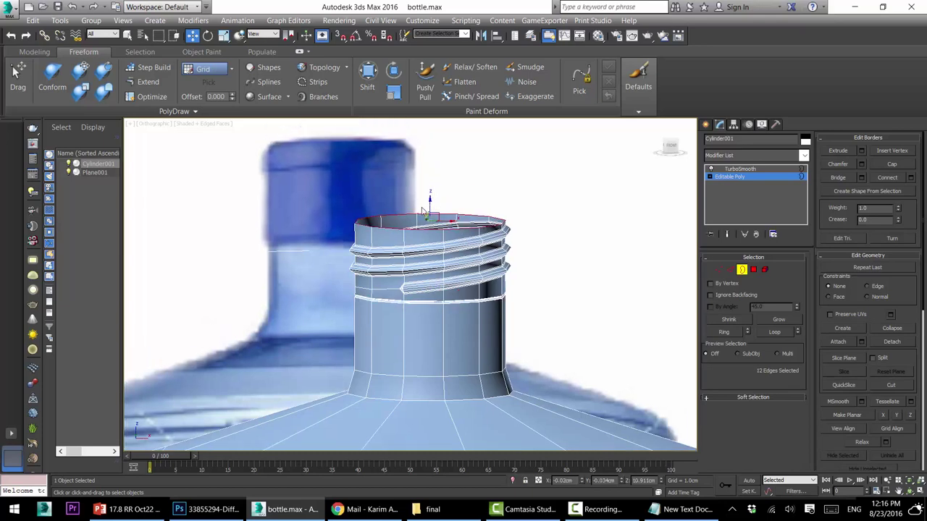
key(F3)
key(F3)
shift+drag(429, 202, 430, 139)
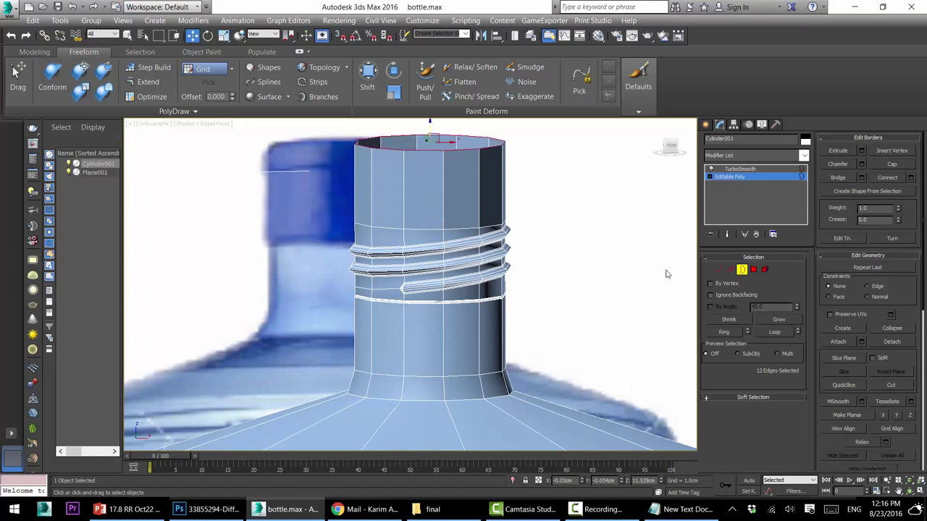
Select the full ring of polygons at the top of the neck and detach it as a separate object
click(753, 269)
click(382, 185)
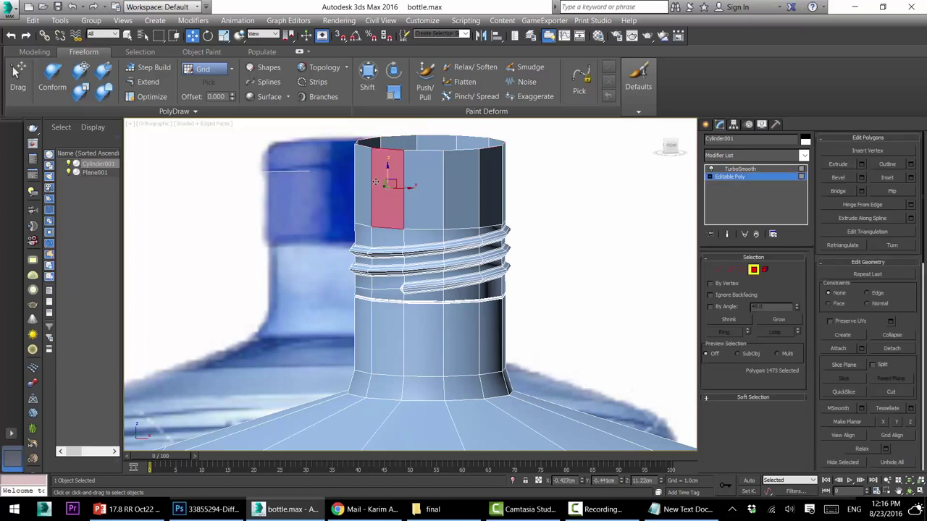
shift+click(443, 191)
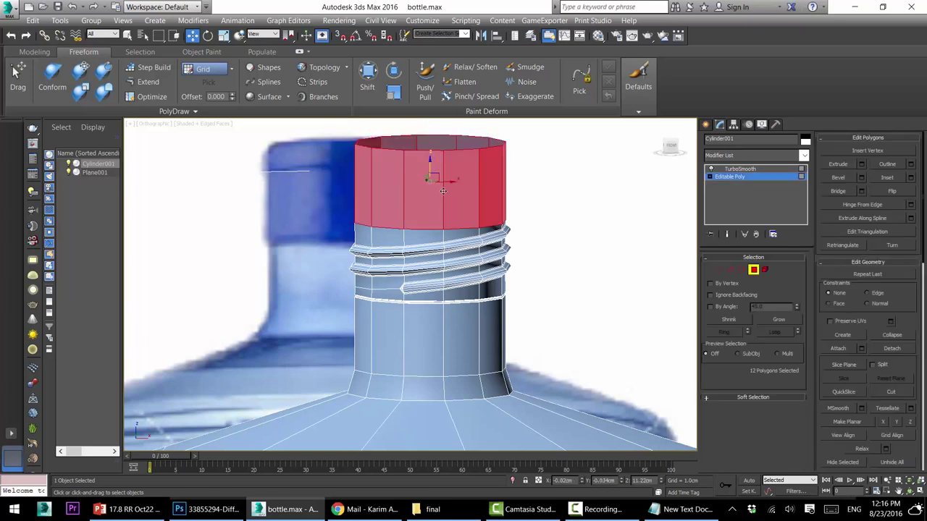
click(891, 349)
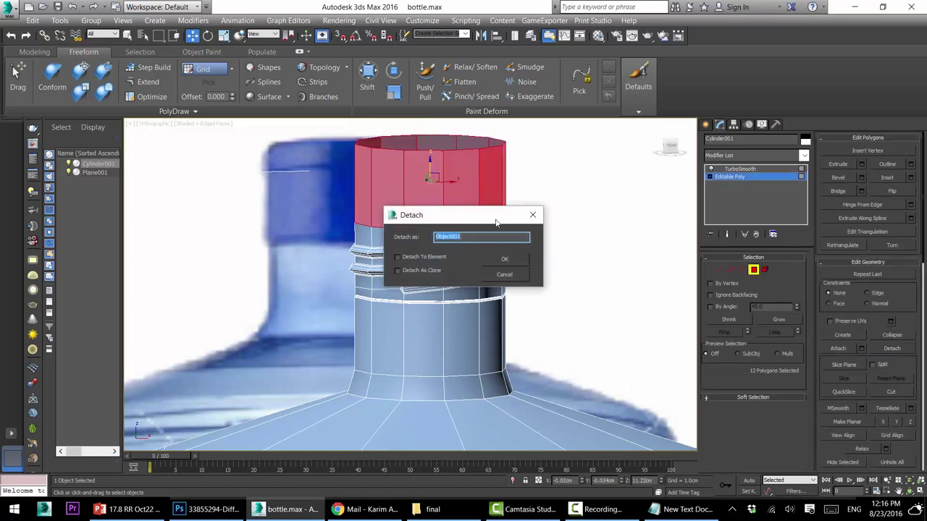
click(505, 259)
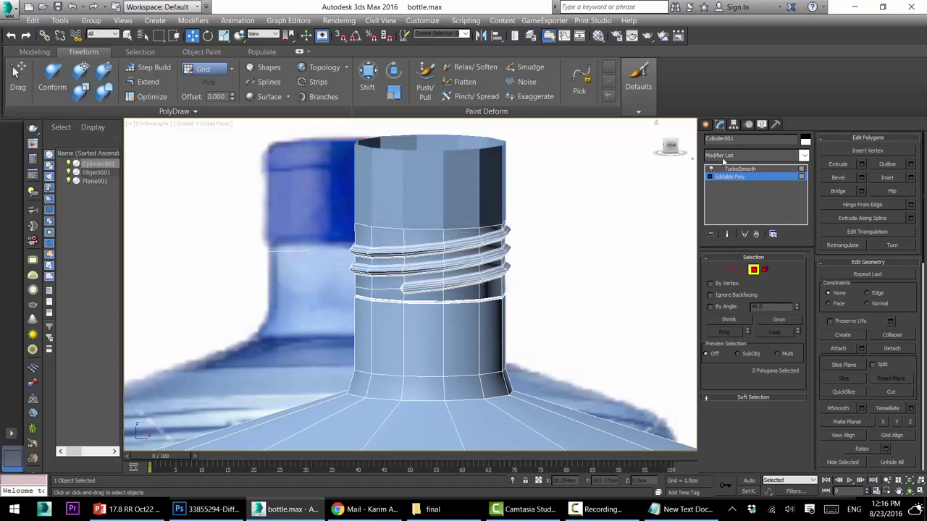
Return the bottle to its TurboSmooth level, select the detached ring above the threads and center its pivot to the object
click(740, 174)
click(740, 169)
click(423, 187)
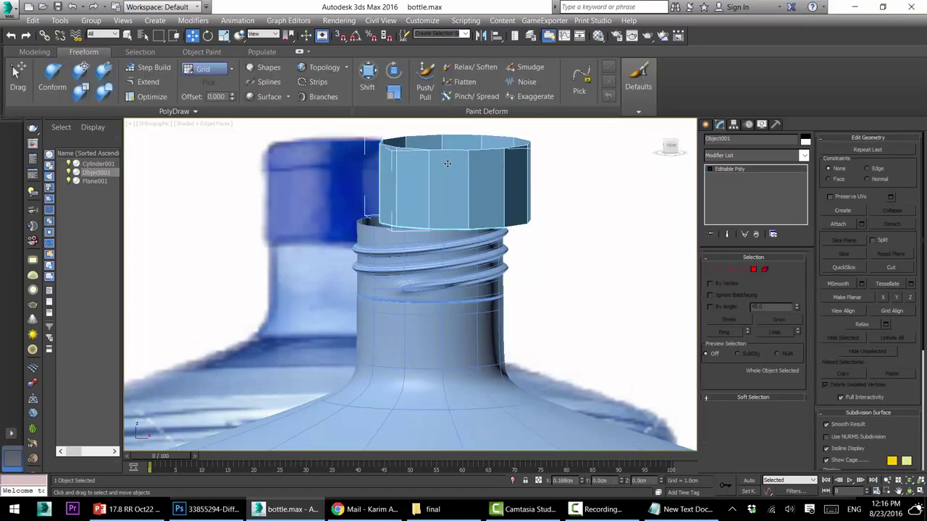
click(733, 124)
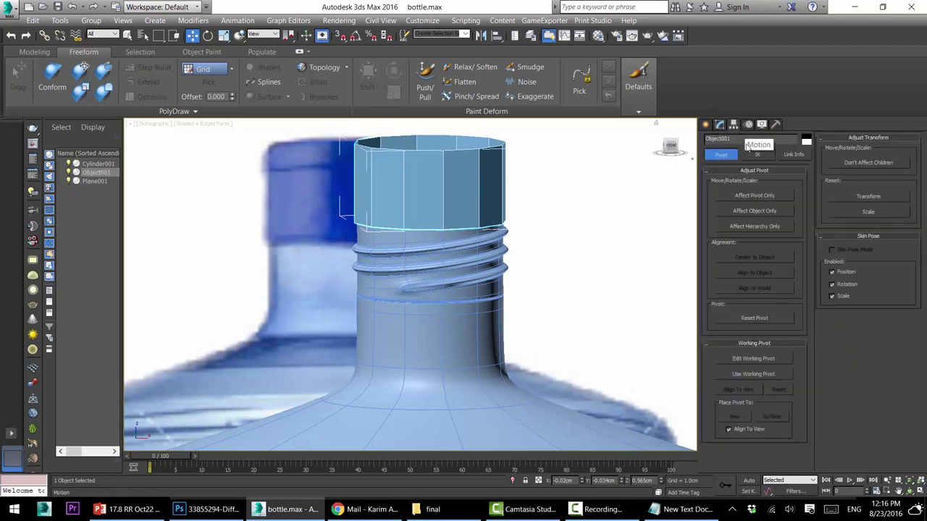
click(747, 197)
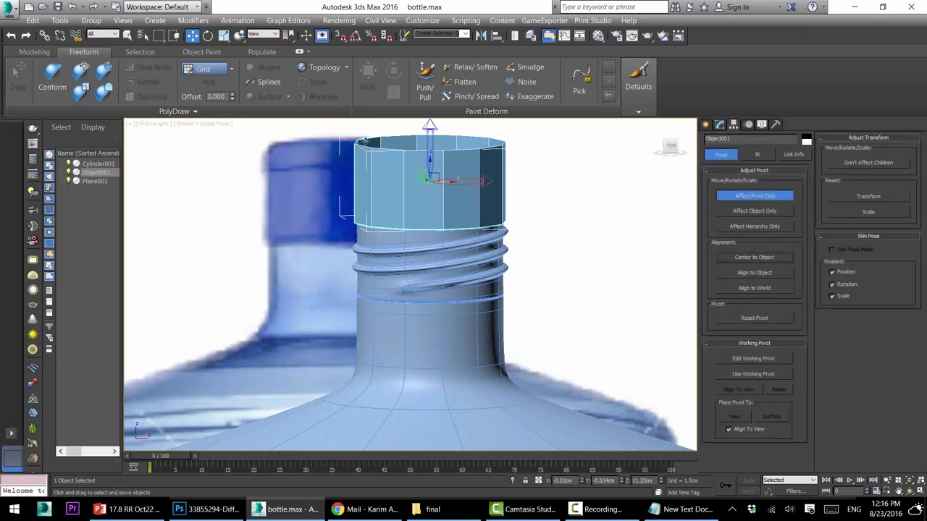
Scale the detached ring uniformly to about 109% in the Top view so it is wider than the neck
click(224, 36)
click(920, 492)
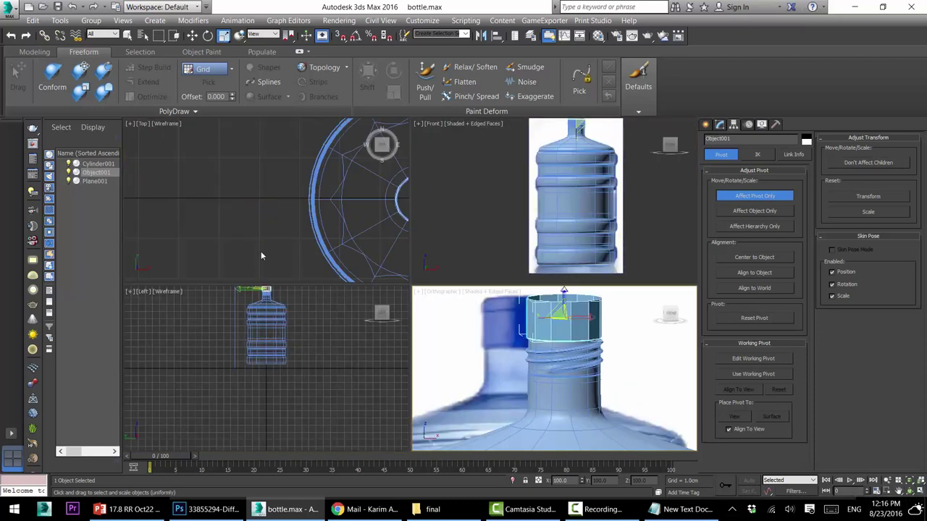
middle_drag(319, 198, 181, 218)
scroll(279, 217, up, 5)
middle_drag(253, 225, 251, 208)
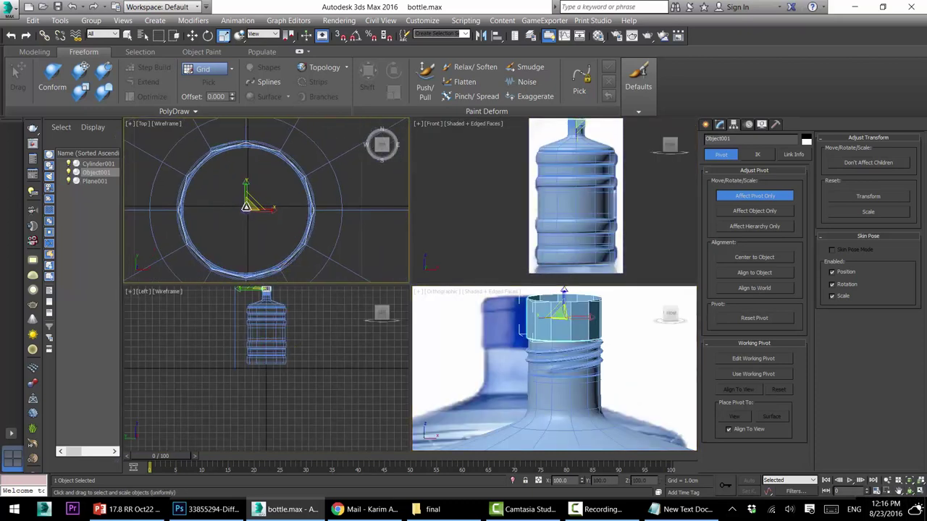
drag(246, 207, 246, 204)
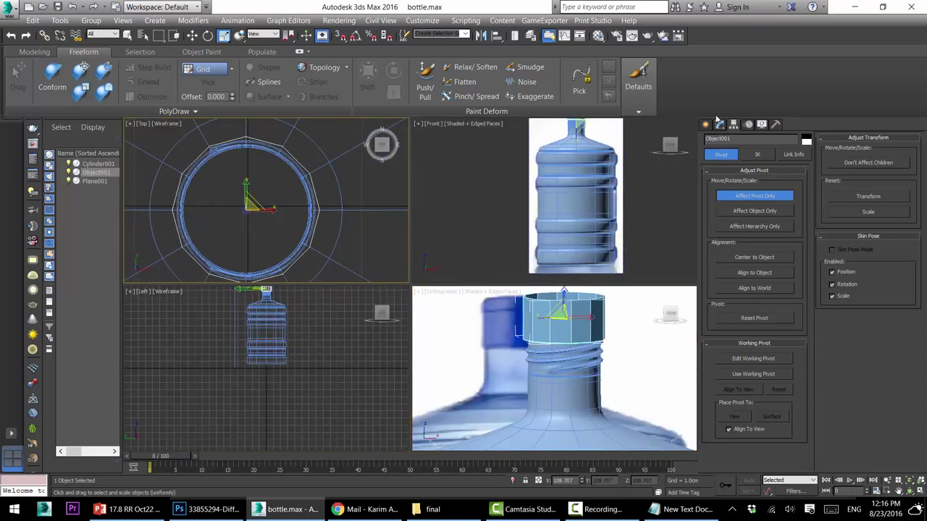
Leave pivot-only editing and move the ring straight down about 0.5 cm over the neck's threads in the Front view
click(192, 36)
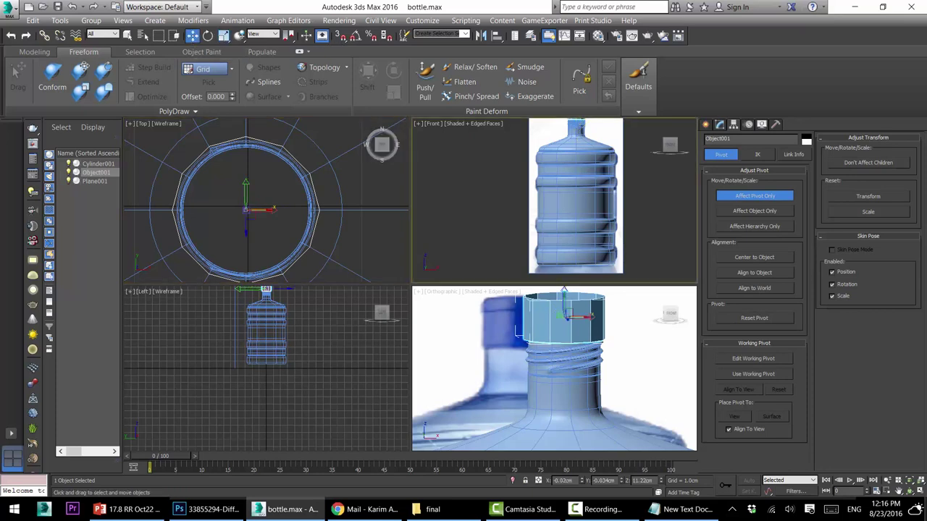
click(918, 492)
scroll(418, 134, up, 6)
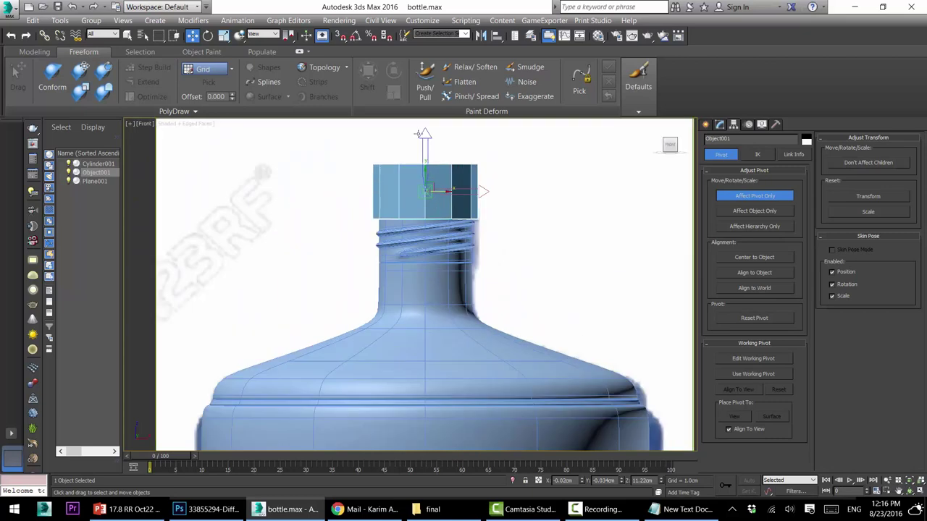
scroll(418, 134, up, 2)
click(754, 196)
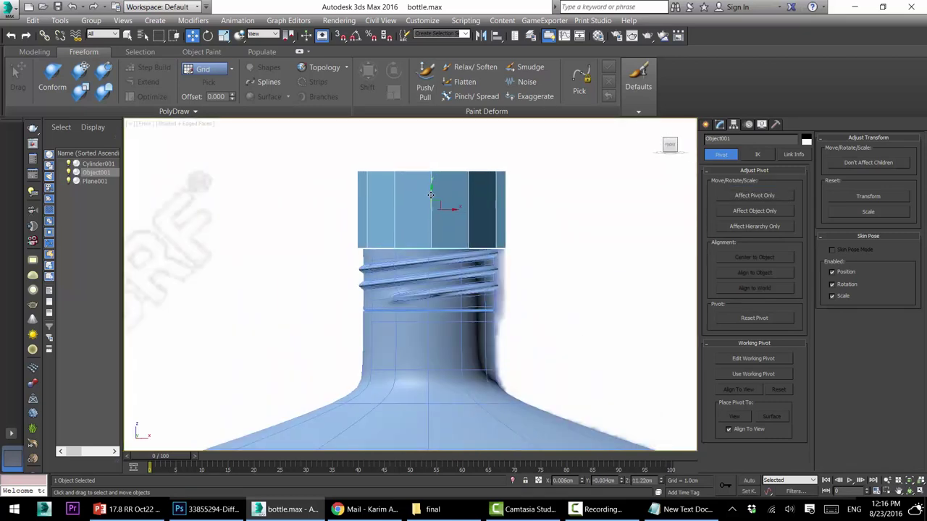
drag(430, 194, 425, 259)
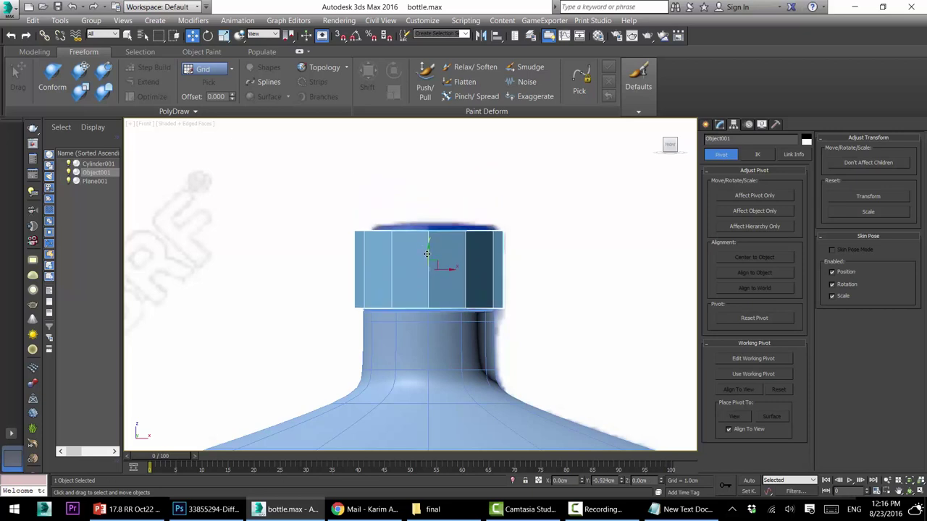